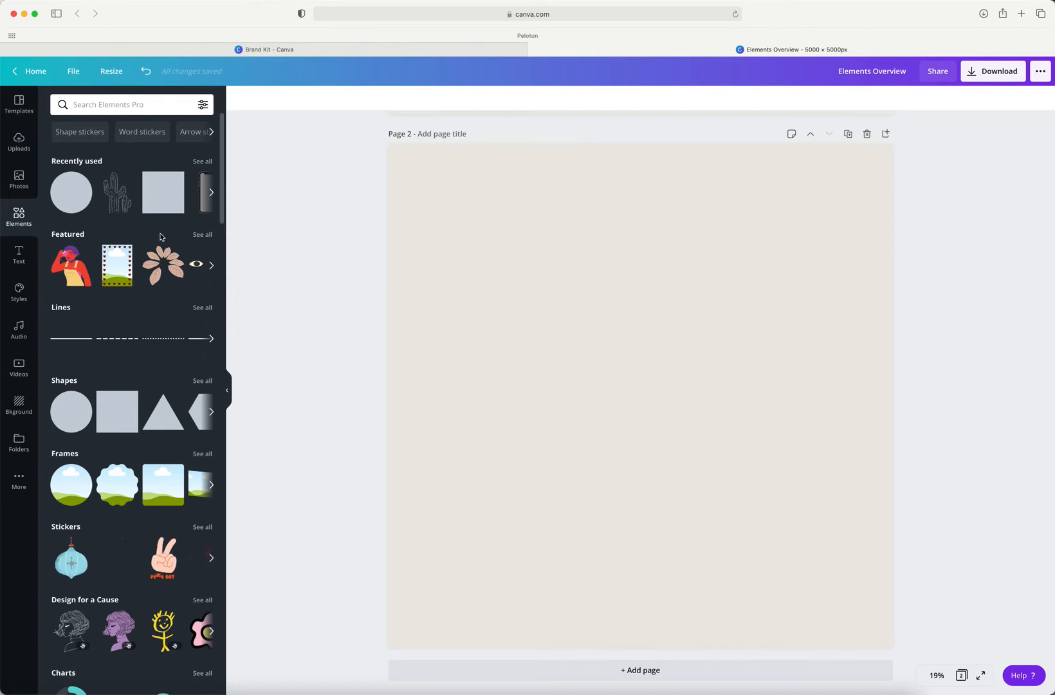
Step: Look over the element categories, the recent searches and the color, animation and availability filters of the elements library
scroll(160, 237, "down", 10)
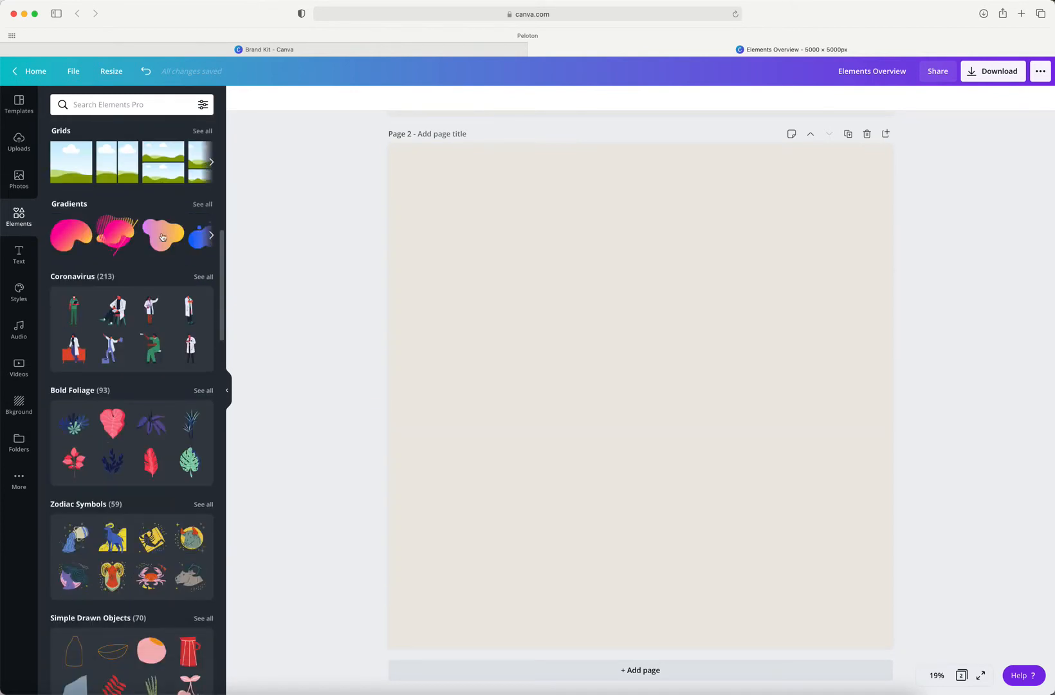
scroll(162, 236, "up", 10)
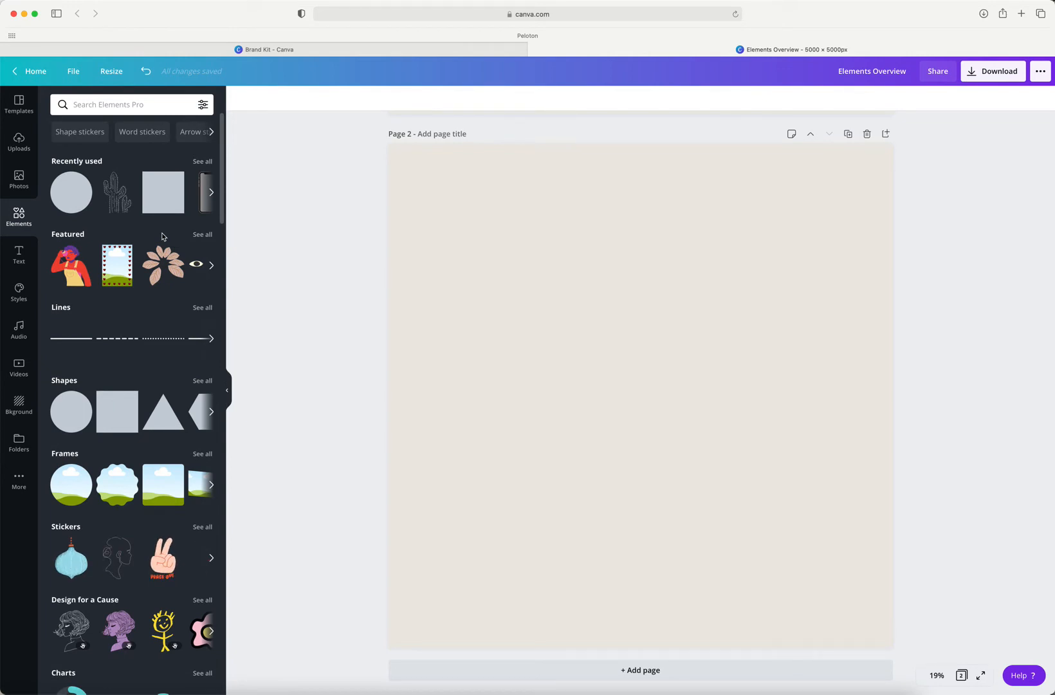
scroll(162, 232, "down", 1)
scroll(161, 232, "up", 1)
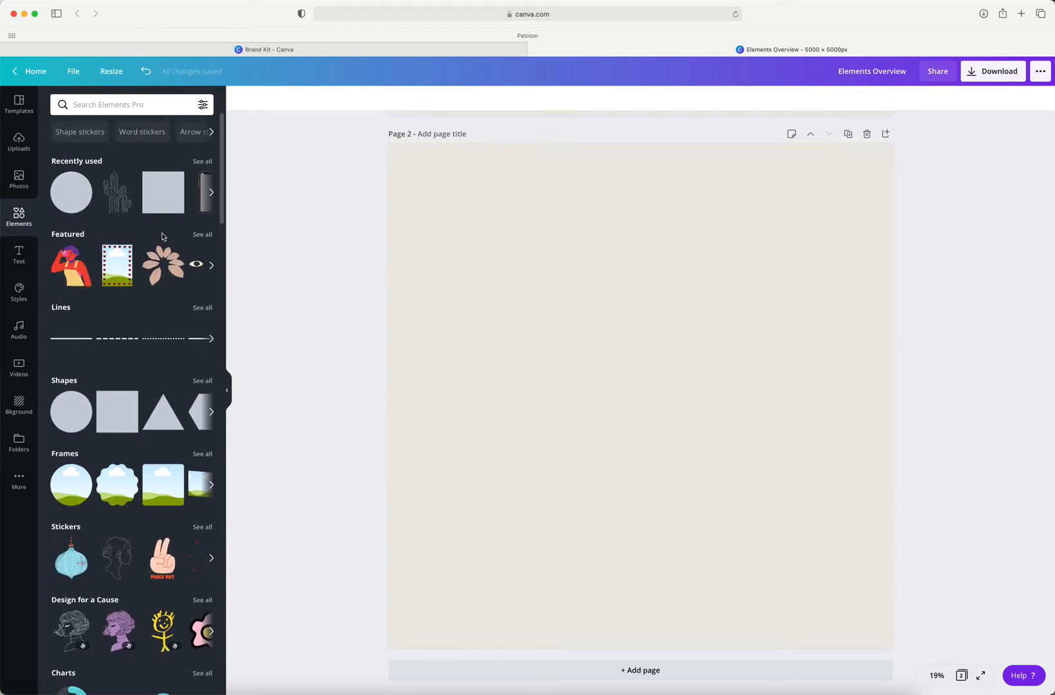
left_click(129, 105)
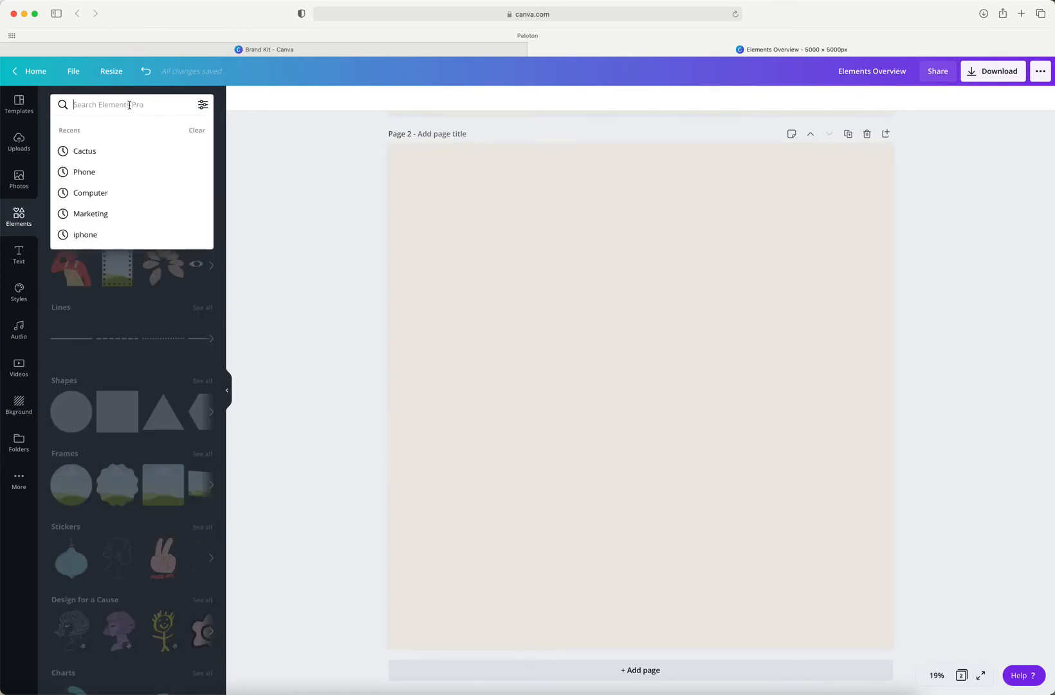
left_click(219, 109)
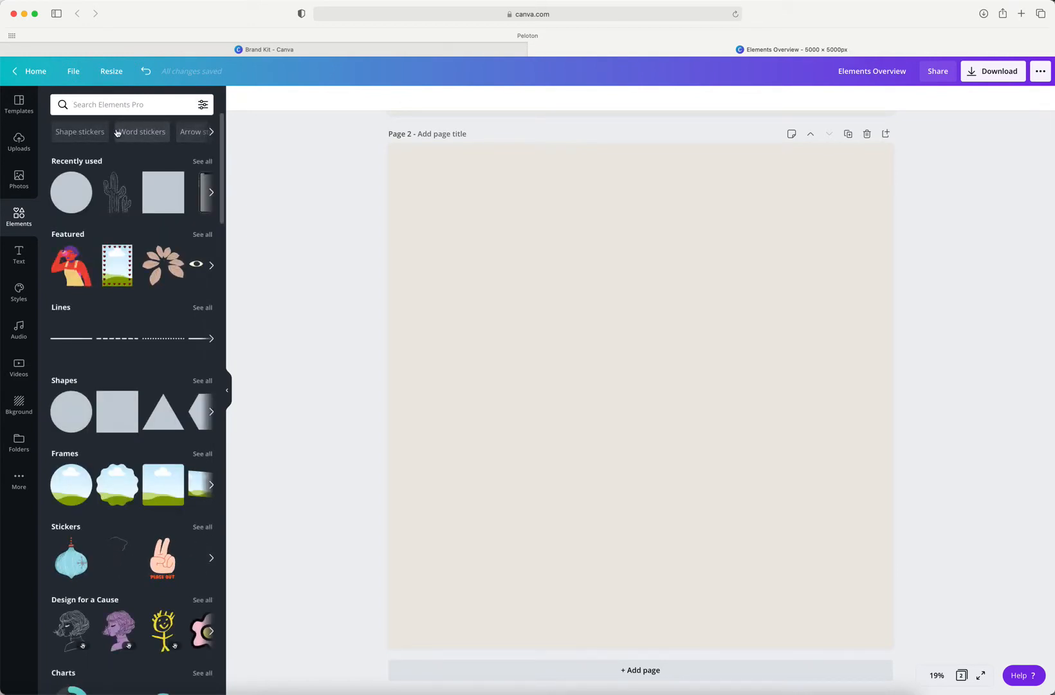
left_click(207, 104)
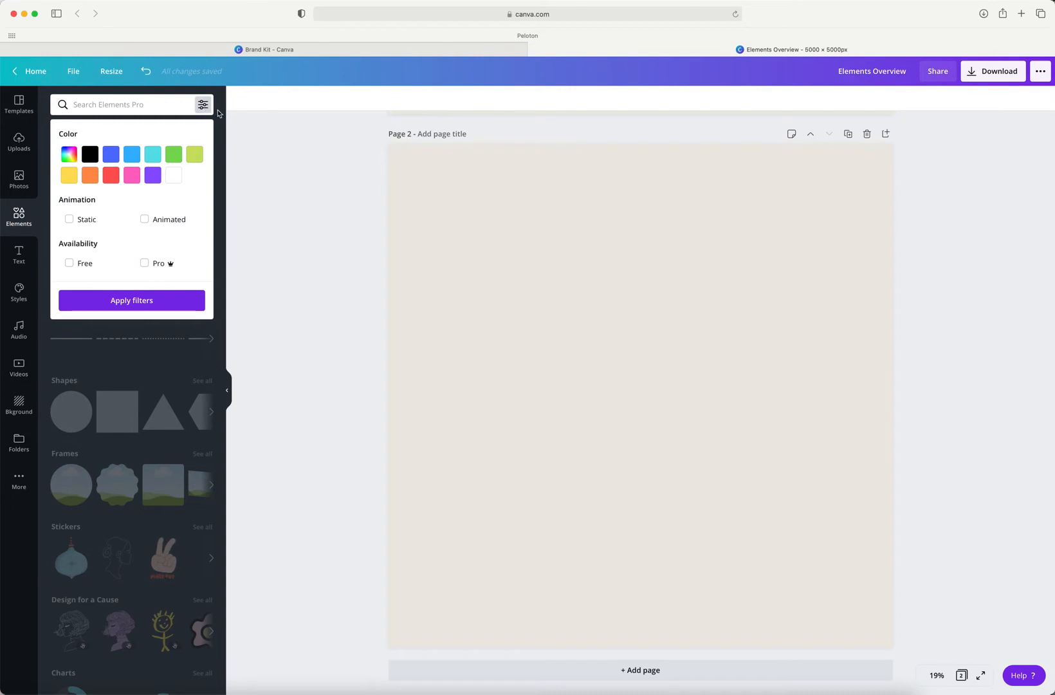
left_click(219, 113)
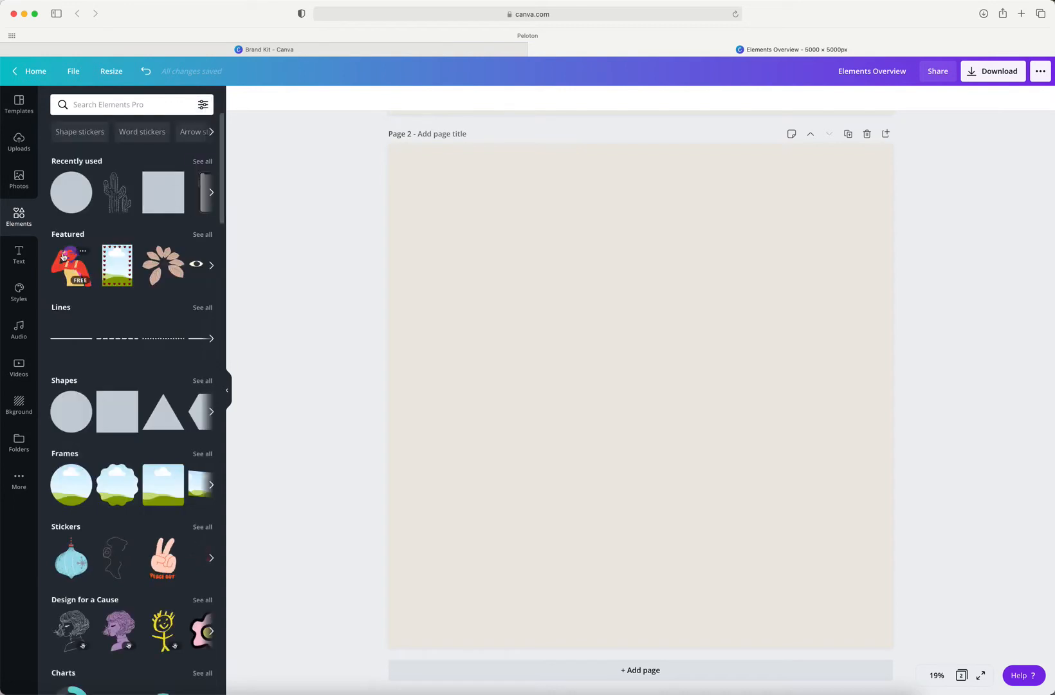
Step: Browse the themed illustration collections in the elements library, from the frames down to Vivid Leaves
scroll(171, 296, "down", 15)
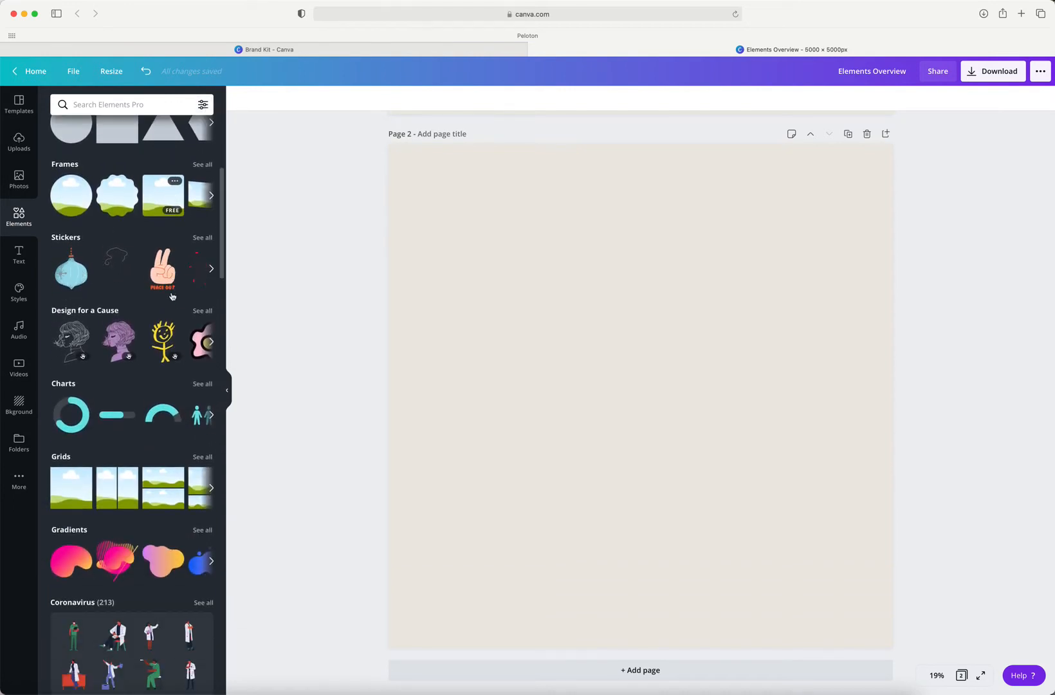
scroll(171, 297, "down", 15)
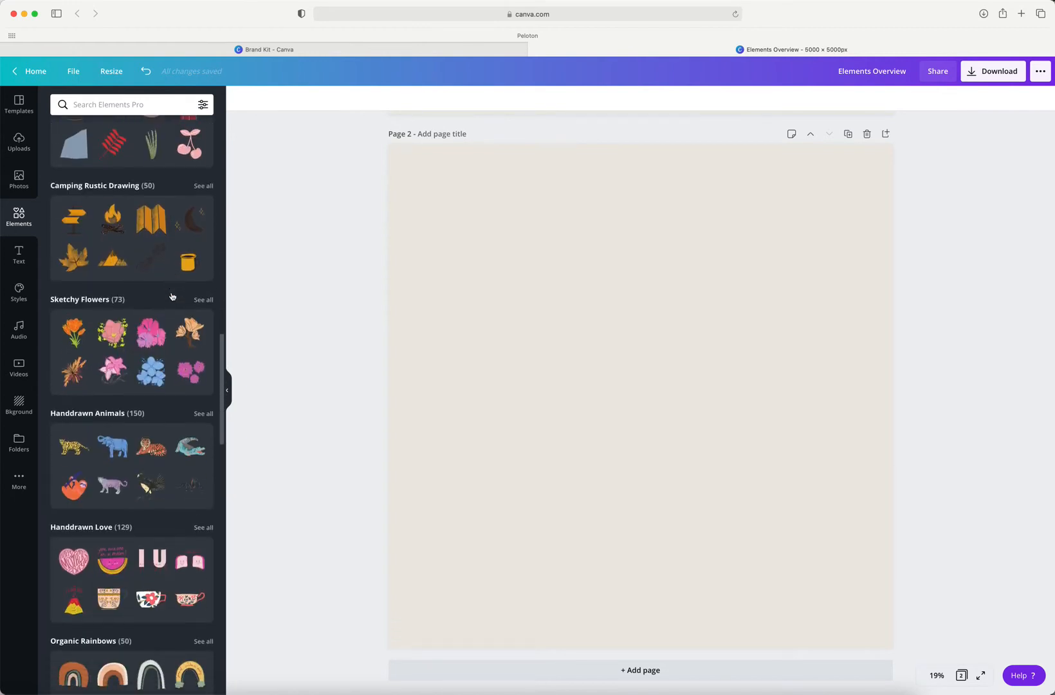
scroll(173, 296, "down", 15)
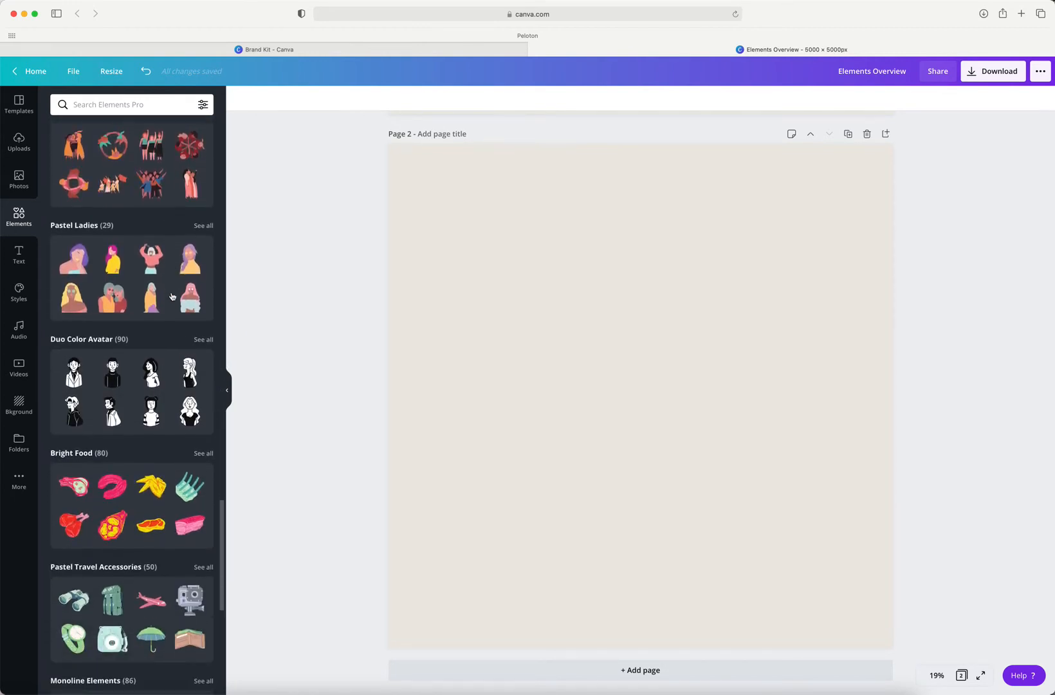
scroll(172, 296, "down", 15)
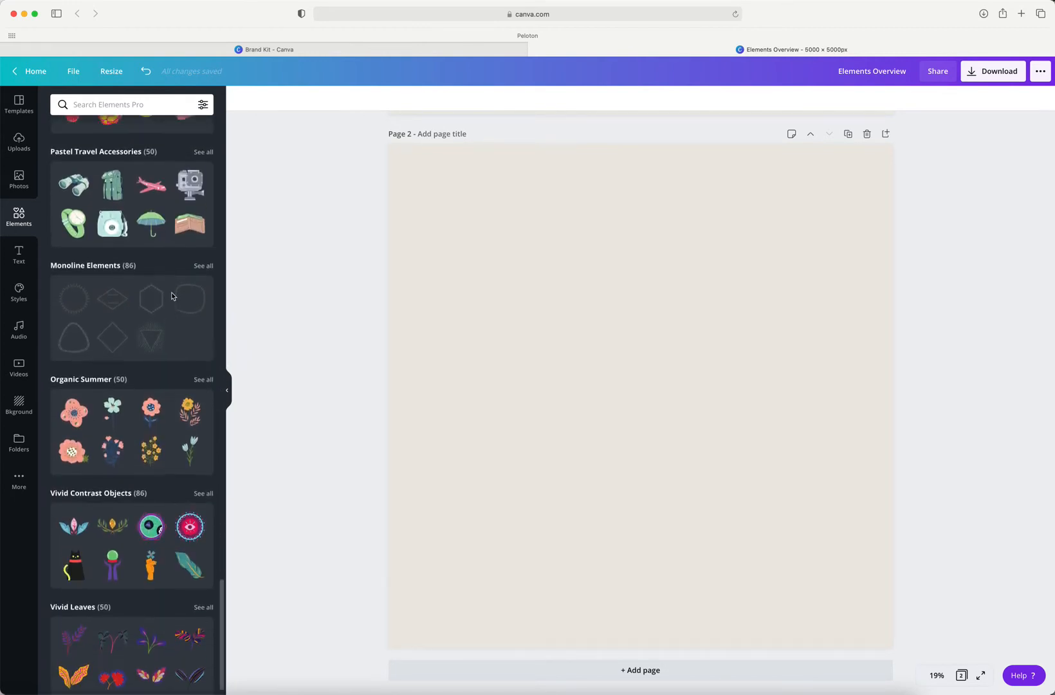
scroll(172, 296, "up", 20)
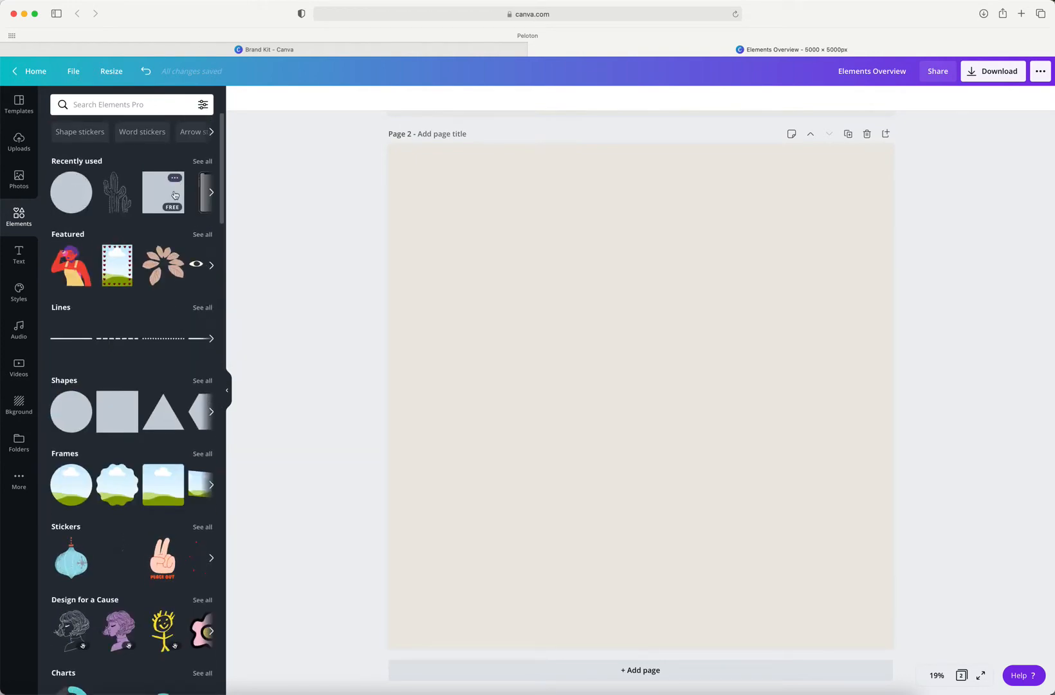
Step: Review the full list of recently used elements and return to the elements overview
left_click(202, 161)
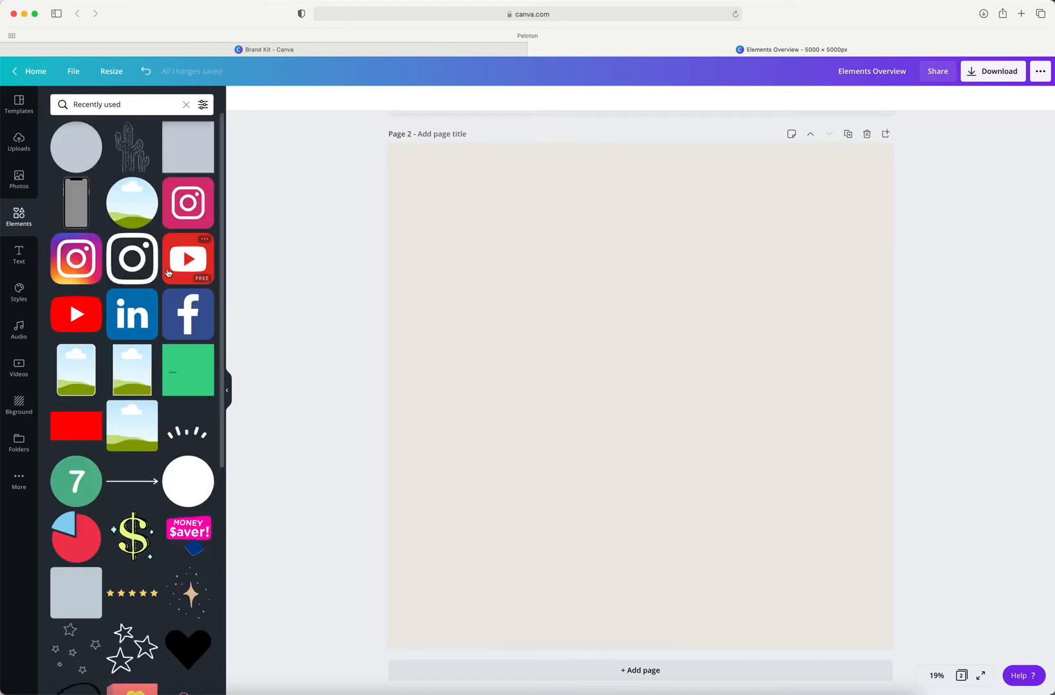
scroll(168, 273, "down", 3)
scroll(168, 273, "down", 10)
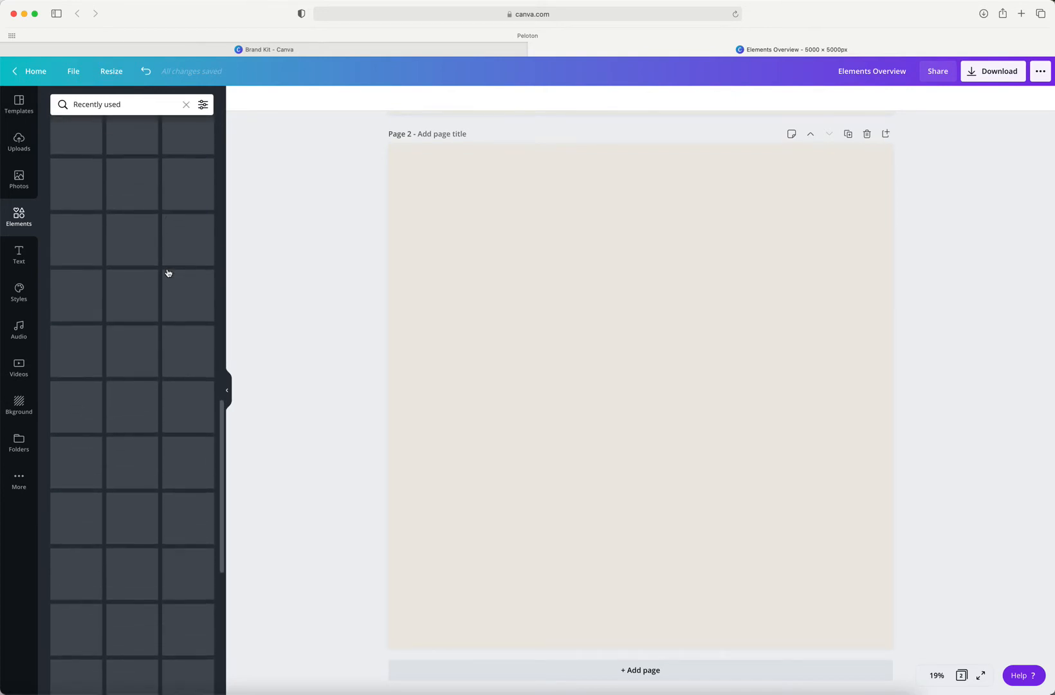
scroll(168, 273, "up", 7)
scroll(168, 273, "up", 6)
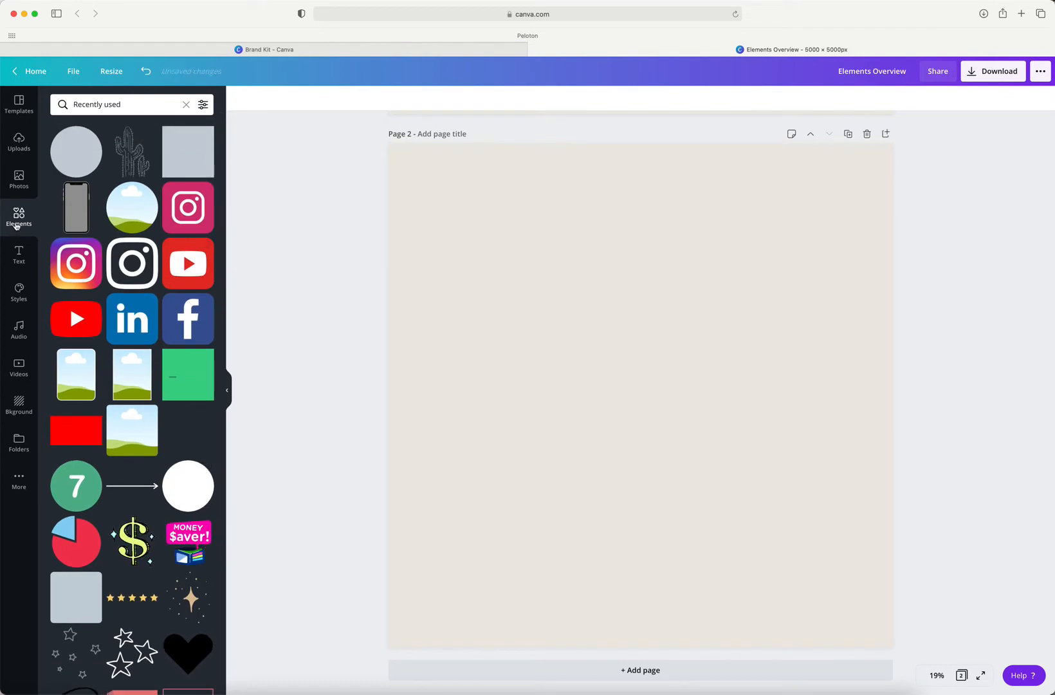
left_click(185, 105)
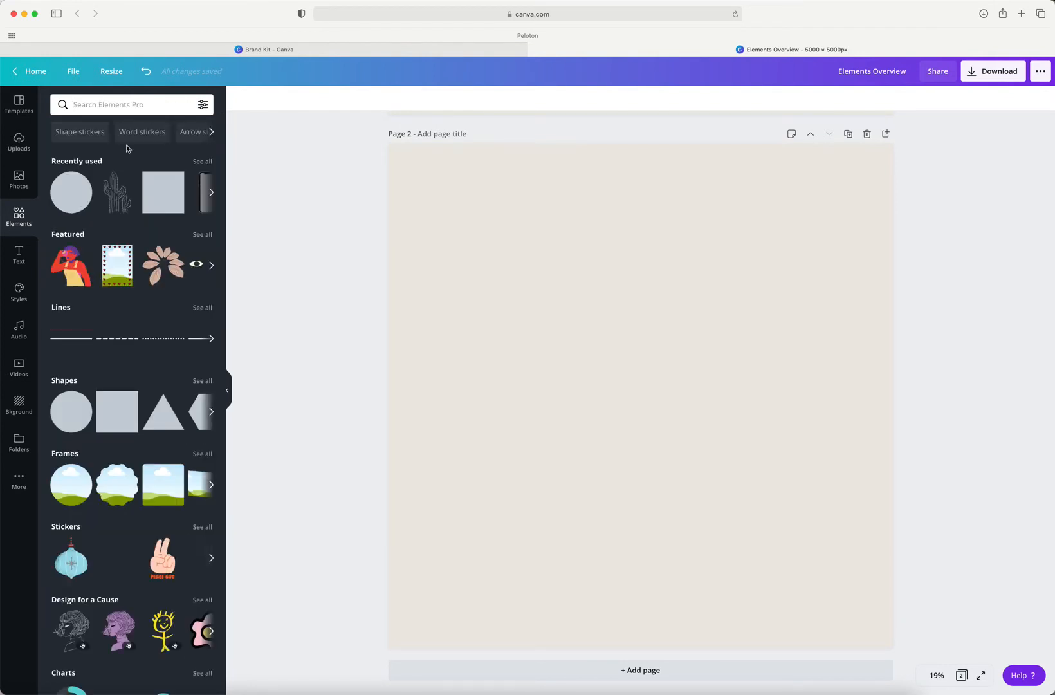
left_click(0, 355)
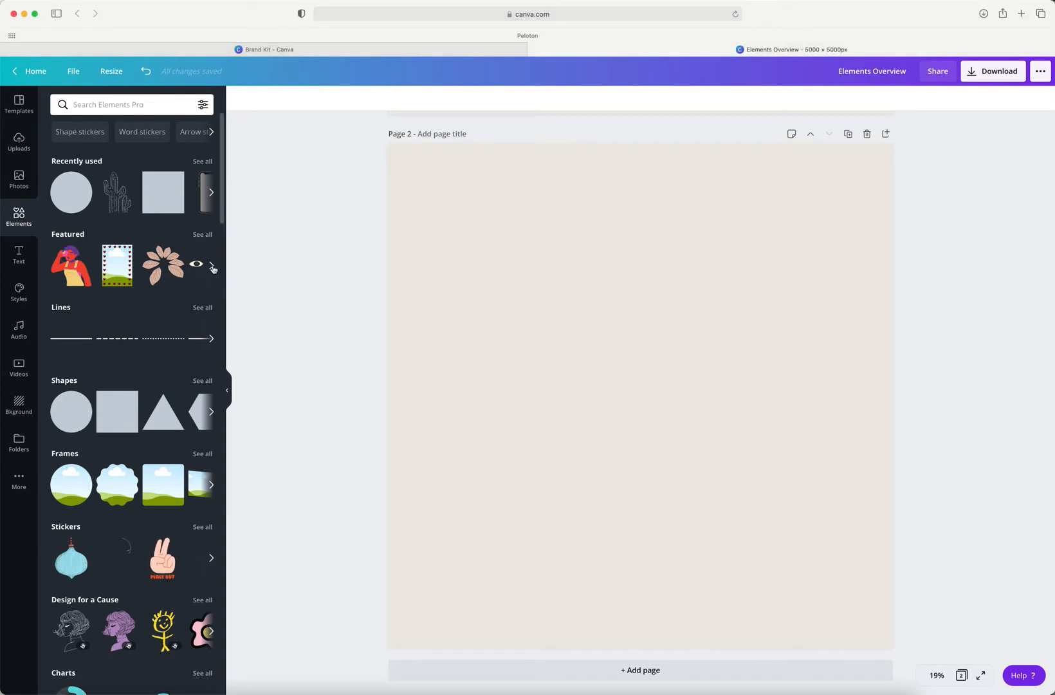
Step: Browse the featured elements and view the full collection of lines, returning to the elements overview
left_click(211, 266)
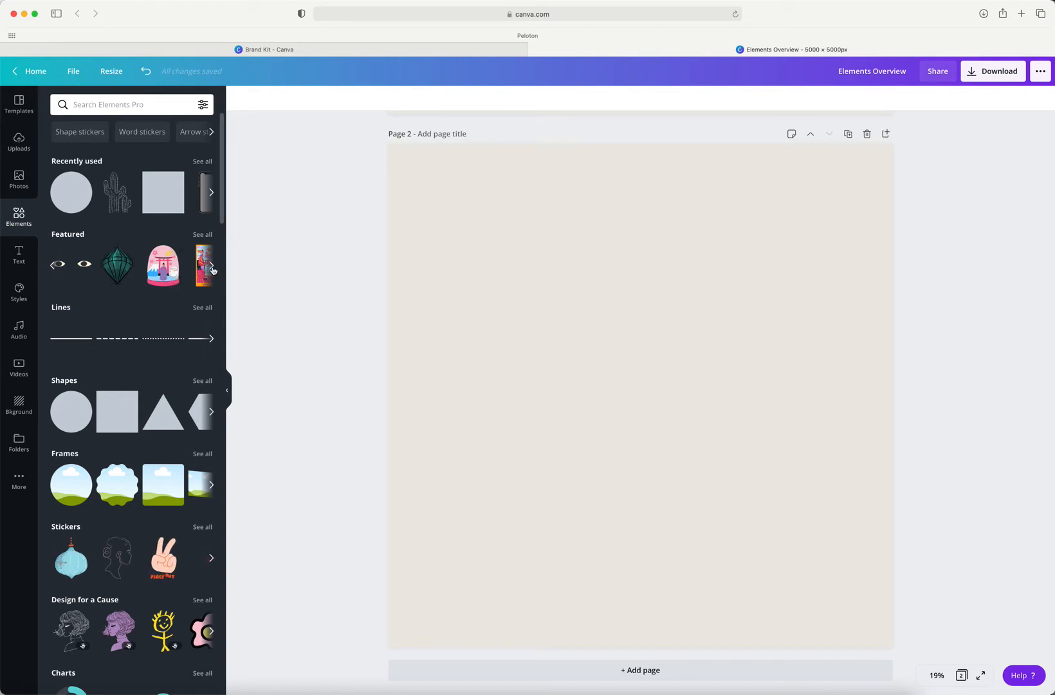
left_click(212, 268)
left_click(52, 268)
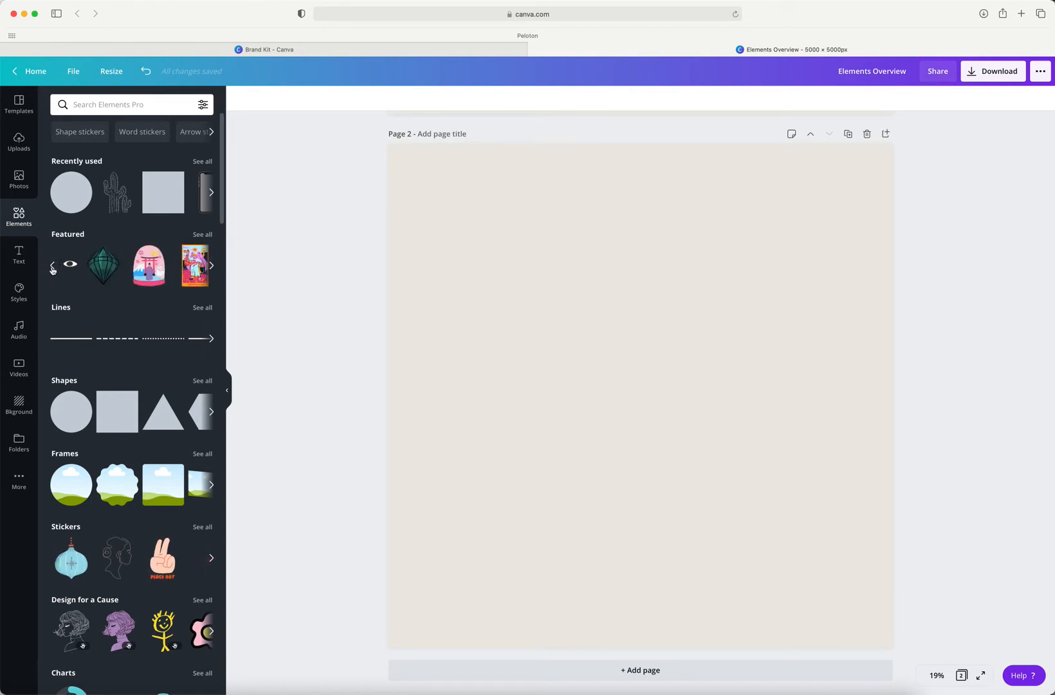
left_click(52, 268)
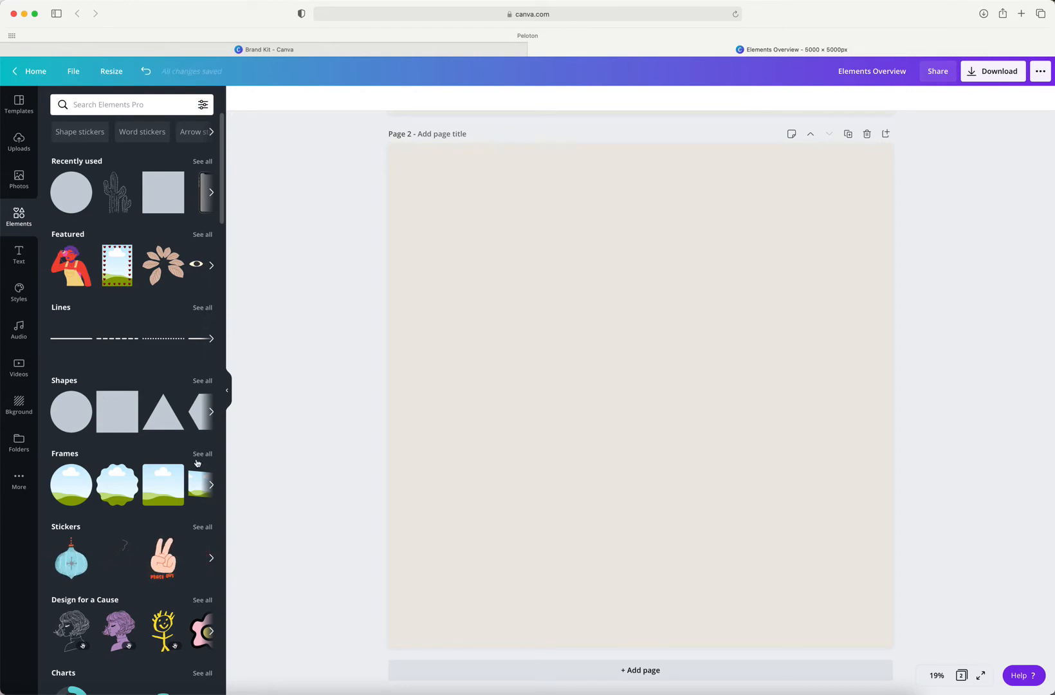
left_click(204, 309)
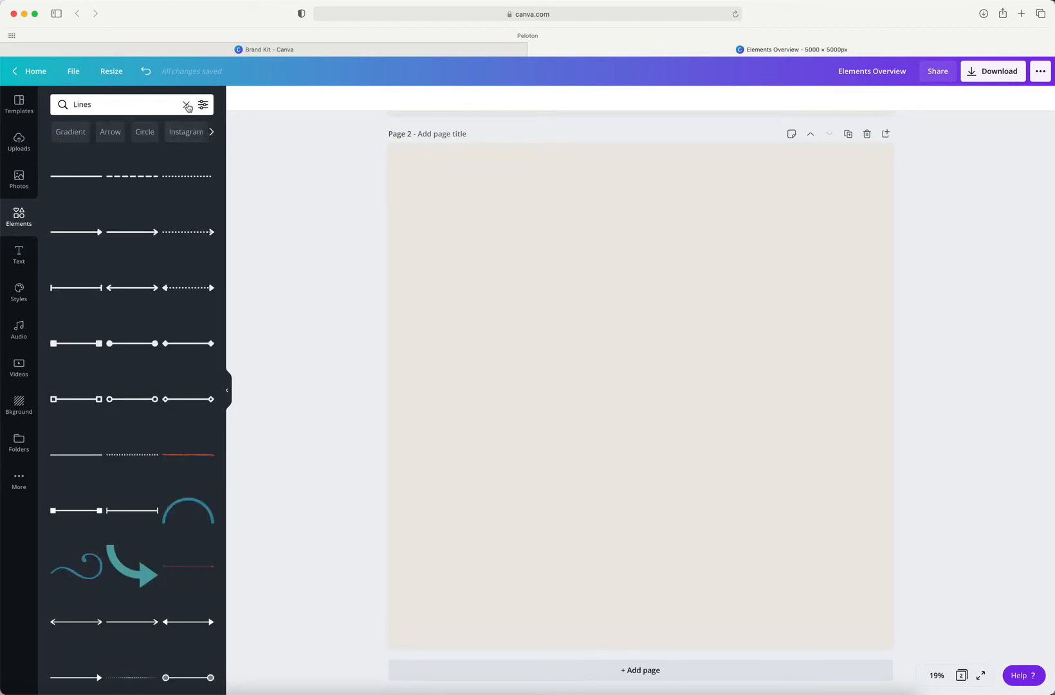
left_click(186, 105)
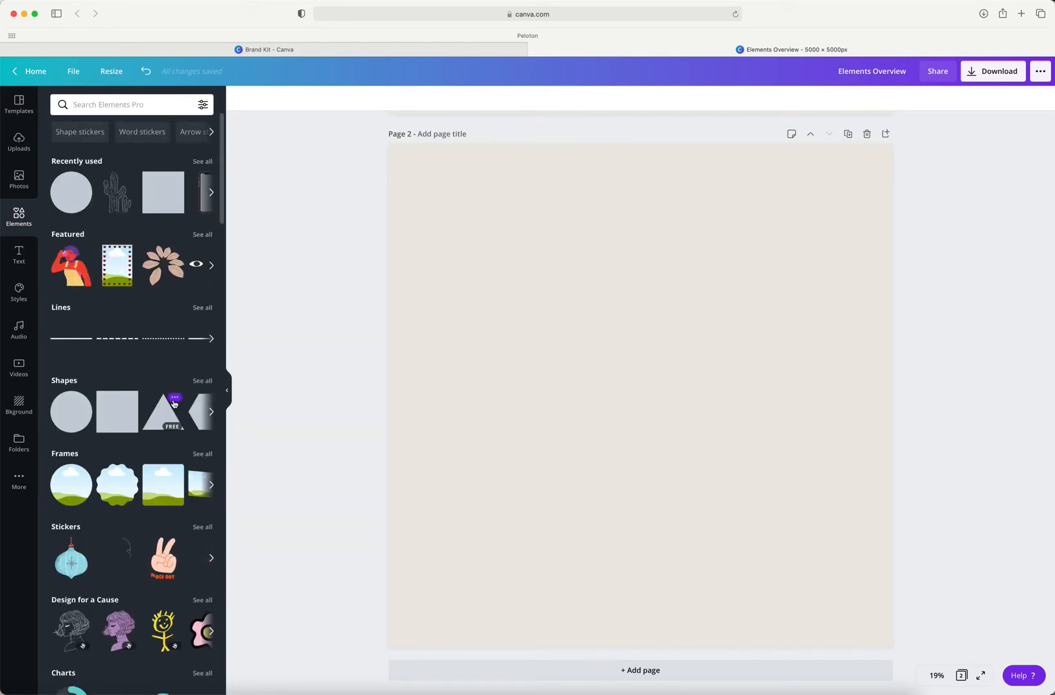
Step: Look over the shapes, frames, charts and grids categories, and dismiss the browser's energy notice
scroll(174, 404, "down", 2)
scroll(173, 404, "up", 2)
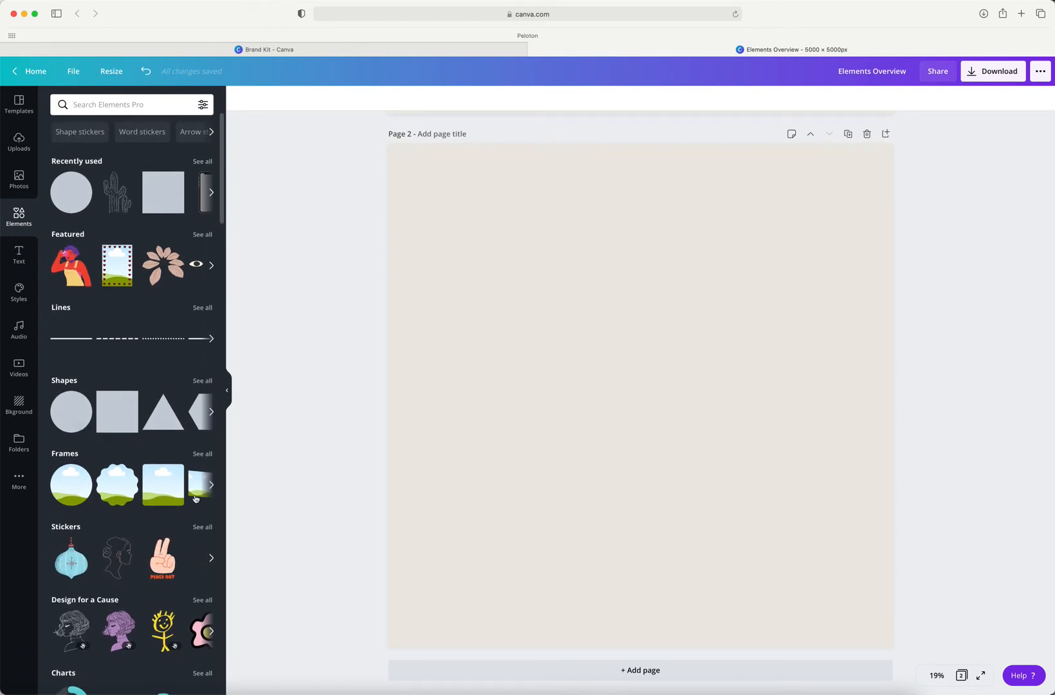
scroll(195, 499, "down", 5)
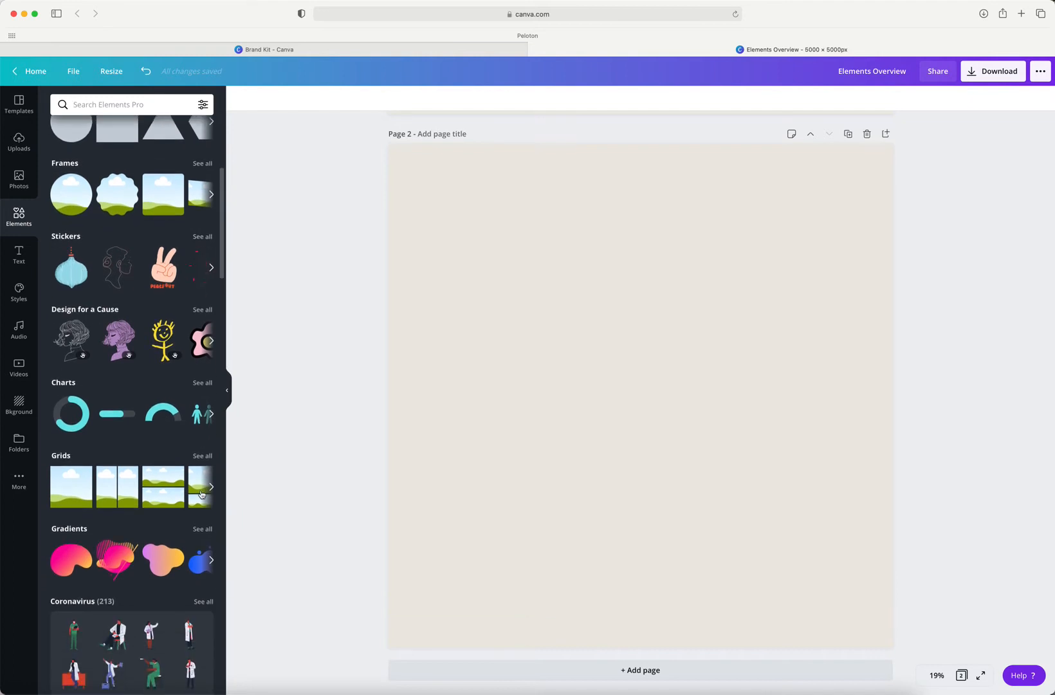
scroll(202, 495, "up", 1)
scroll(201, 494, "up", 5)
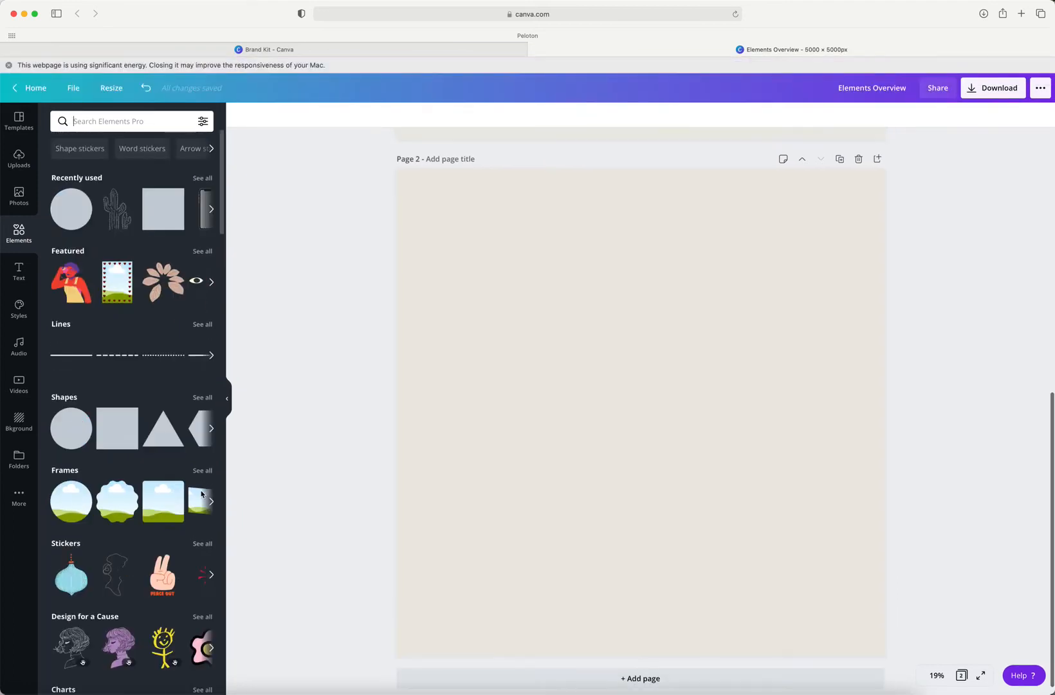
left_click(8, 65)
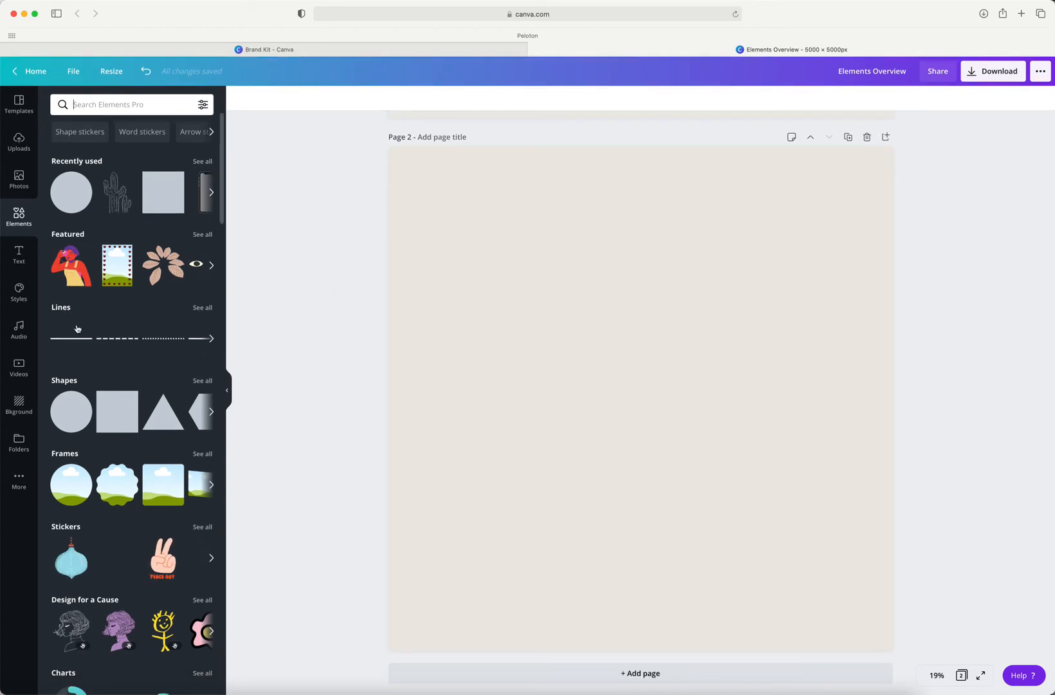
Step: Add a plain solid line about three quarters of the page width, centered in the upper part of page 2
scroll(73, 339, "right", 2)
left_click(64, 342)
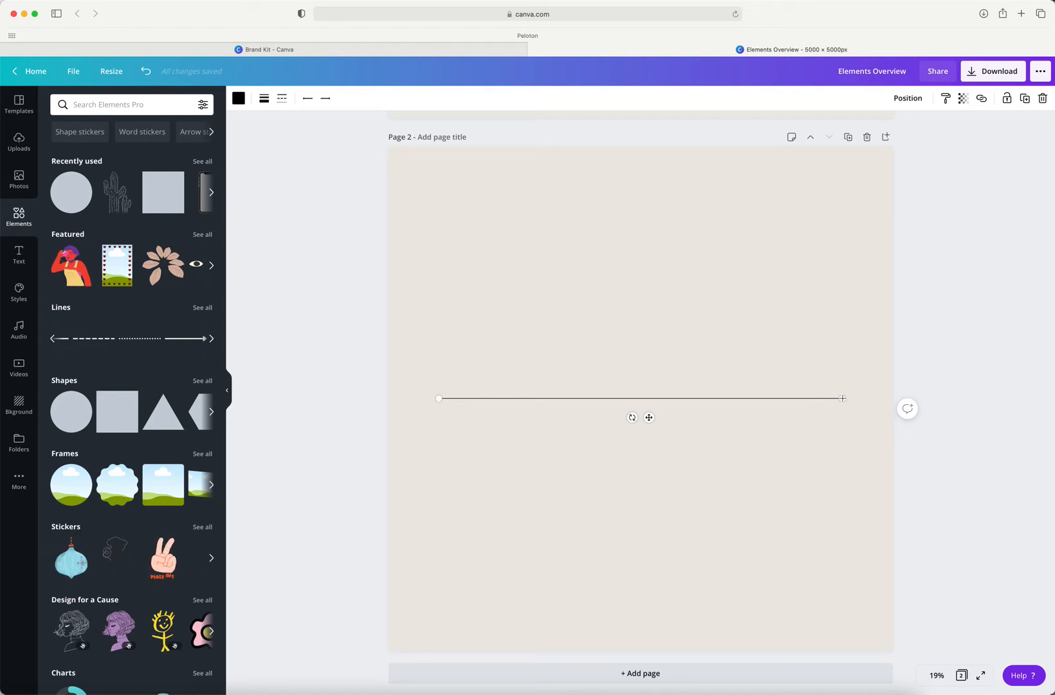
left_click_drag(795, 399, 828, 393)
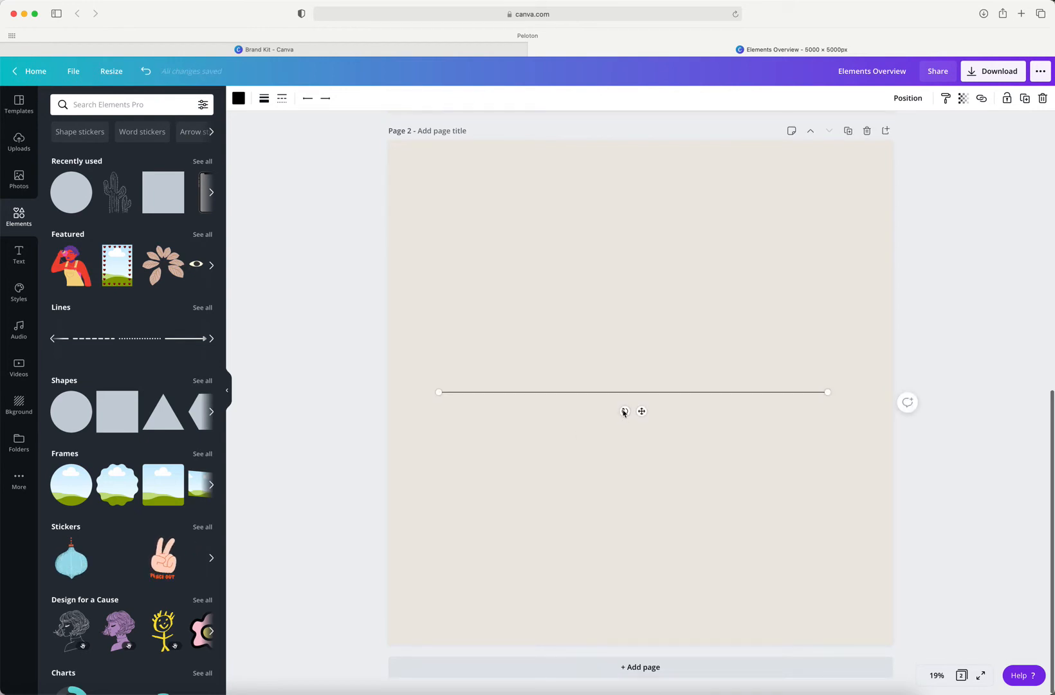
left_click_drag(624, 412, 648, 256)
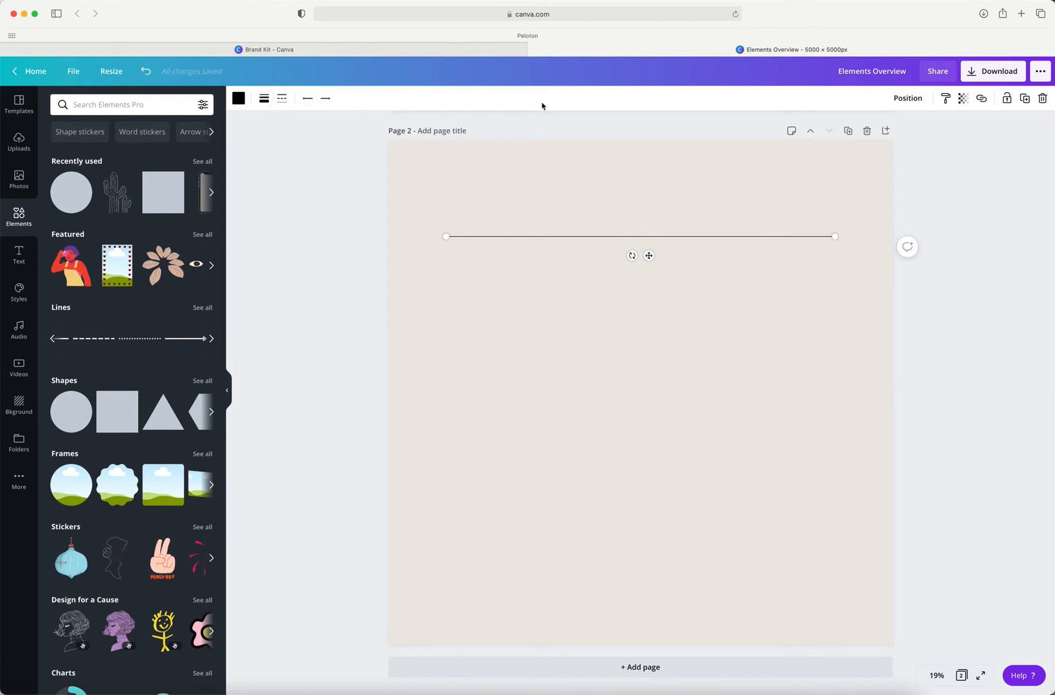
Step: Recolor the line with the slate gray of the CMC brand palette and set its line weight to 6
left_click(238, 99)
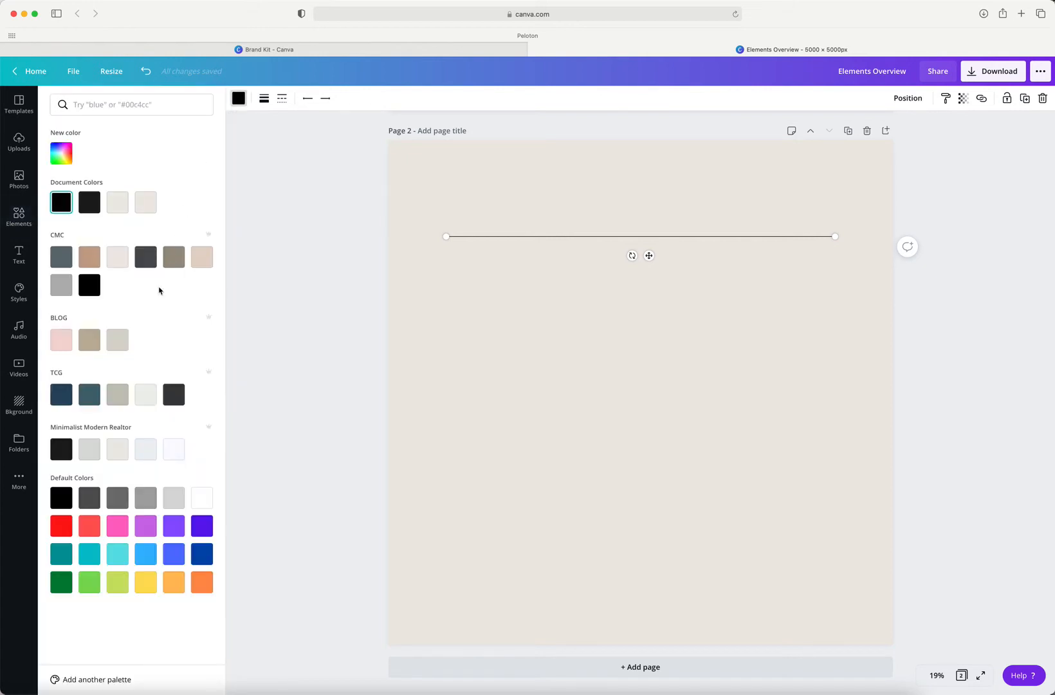
left_click(63, 262)
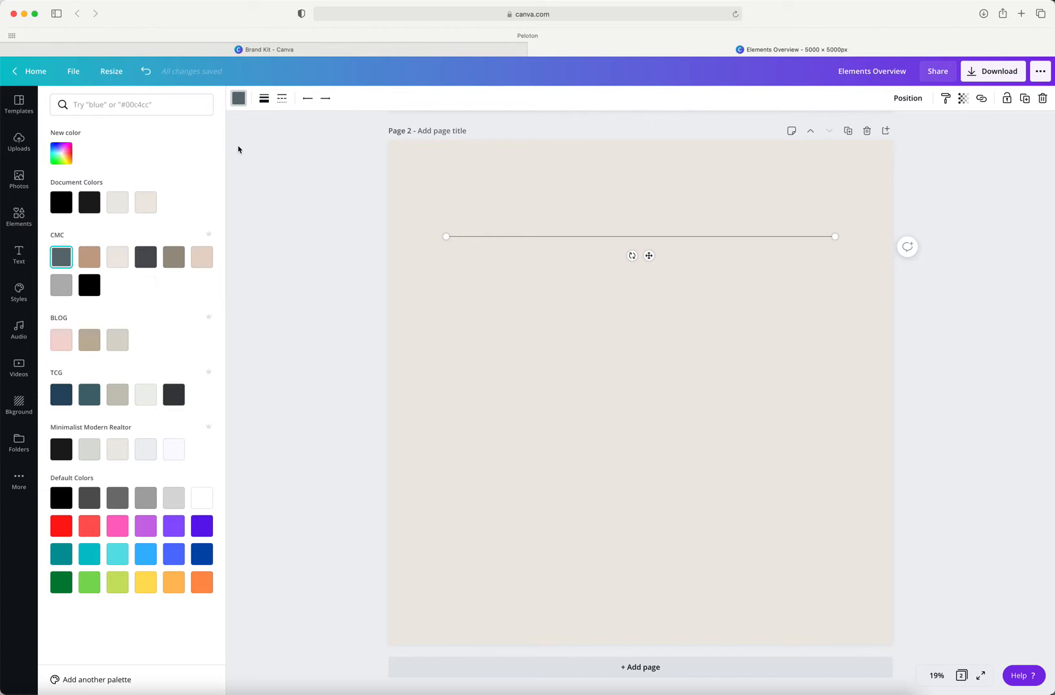
left_click(263, 99)
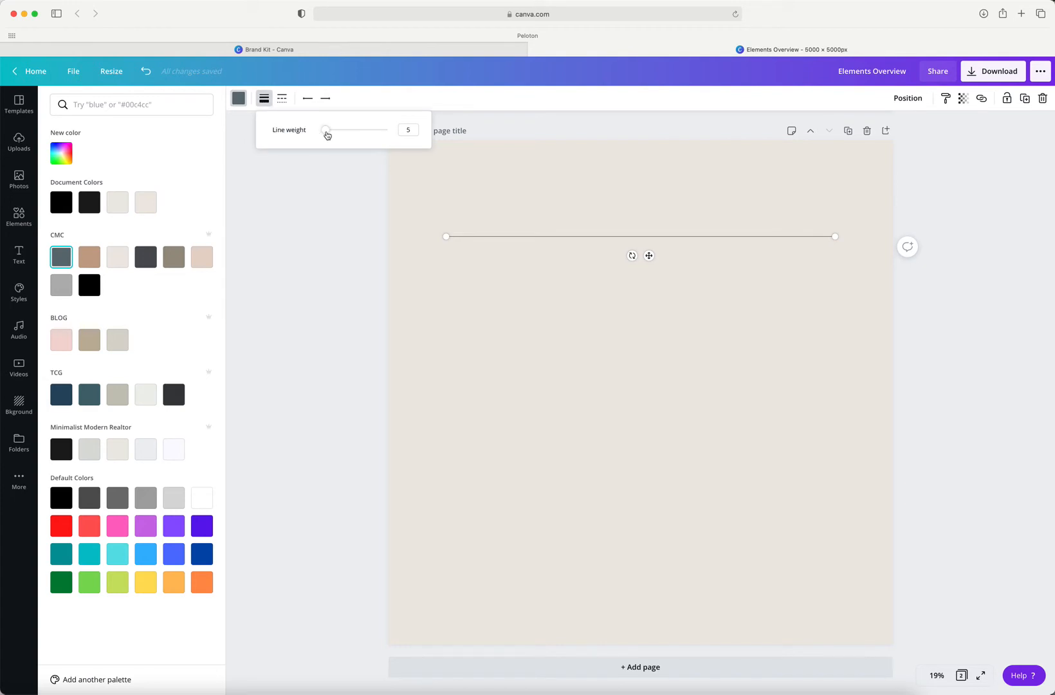
mouse_move(327, 134)
left_mouse_down()
mouse_move(395, 136)
mouse_move(296, 136)
mouse_move(336, 135)
left_mouse_up()
left_click(408, 130)
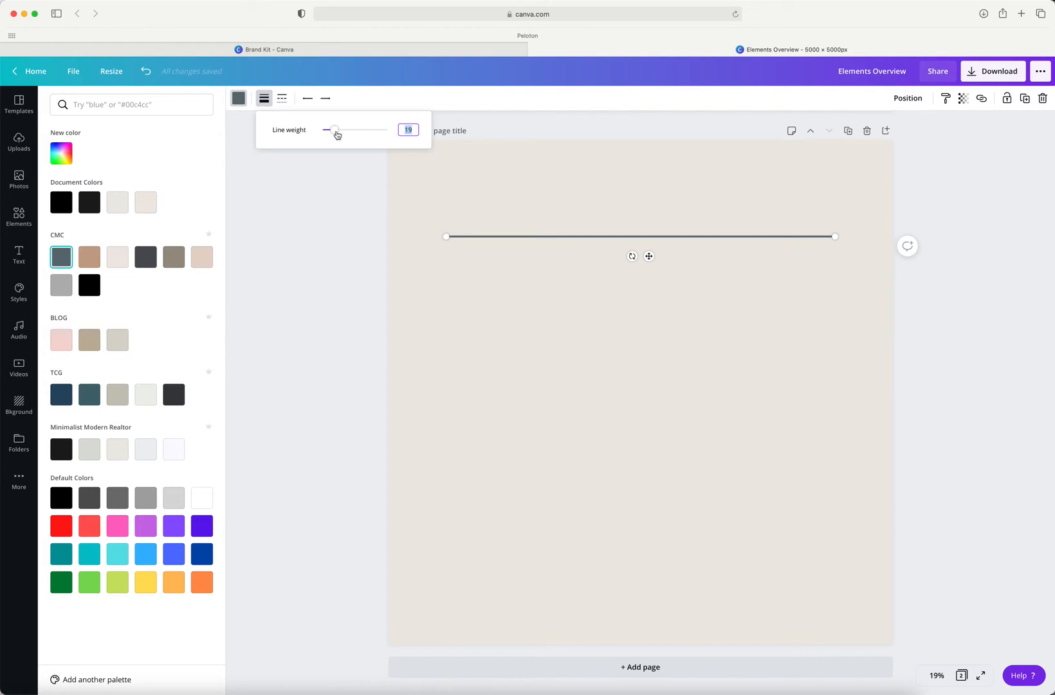
left_click_drag(334, 134, 325, 135)
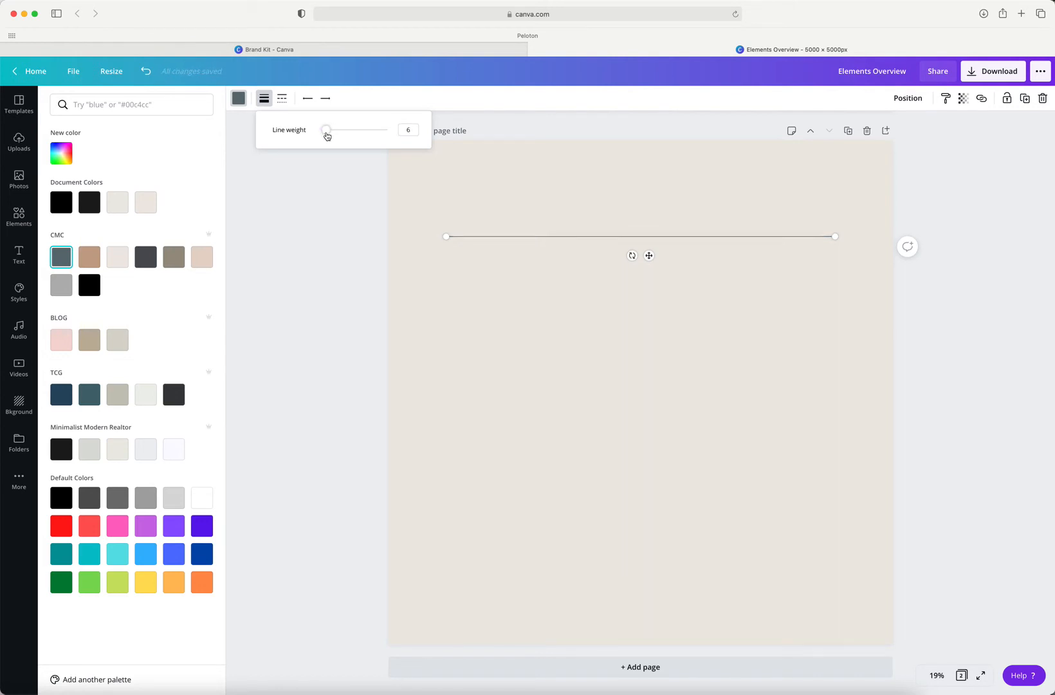
left_click(351, 222)
left_click(342, 220)
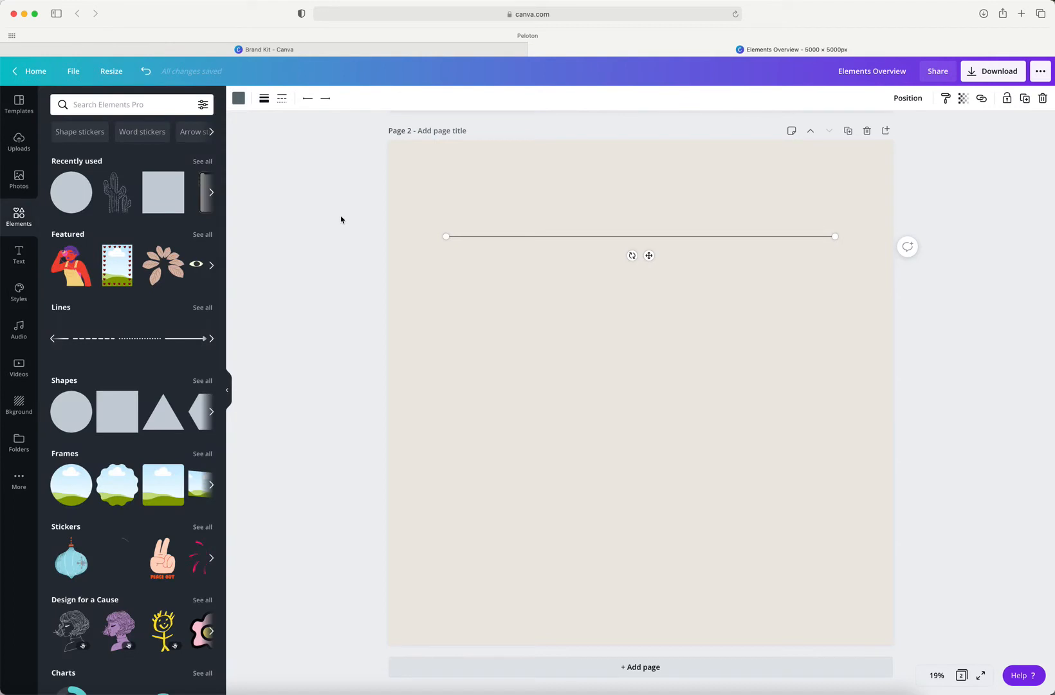
Step: Try the dotted, dashed and both solid styles on the line, ending on the plain solid style
left_click(281, 101)
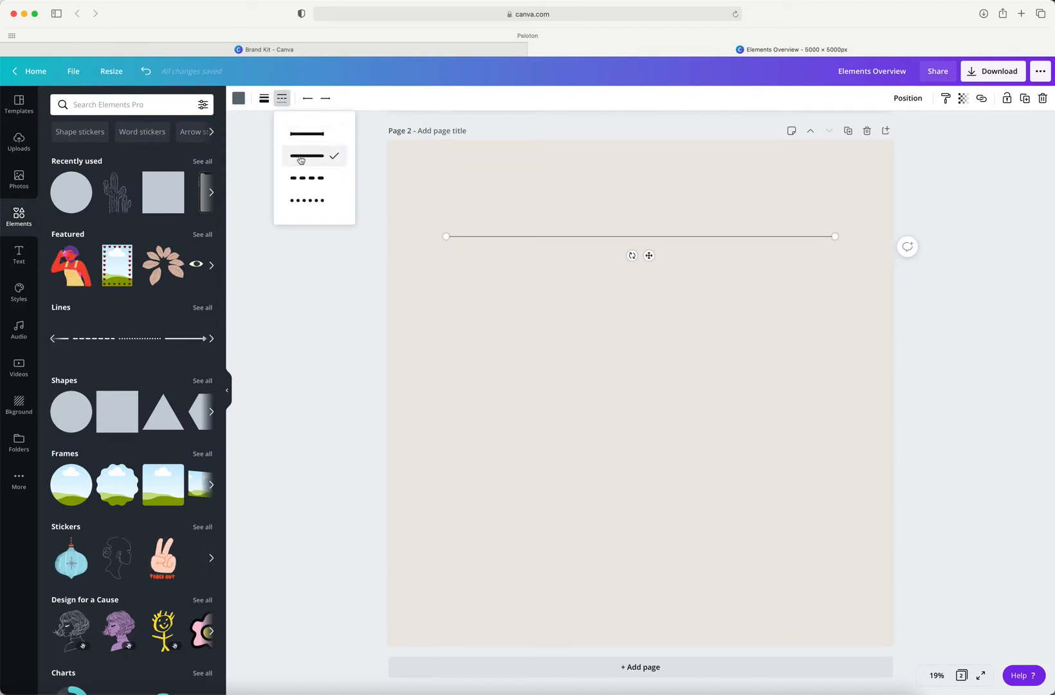
left_click(303, 202)
left_click(305, 180)
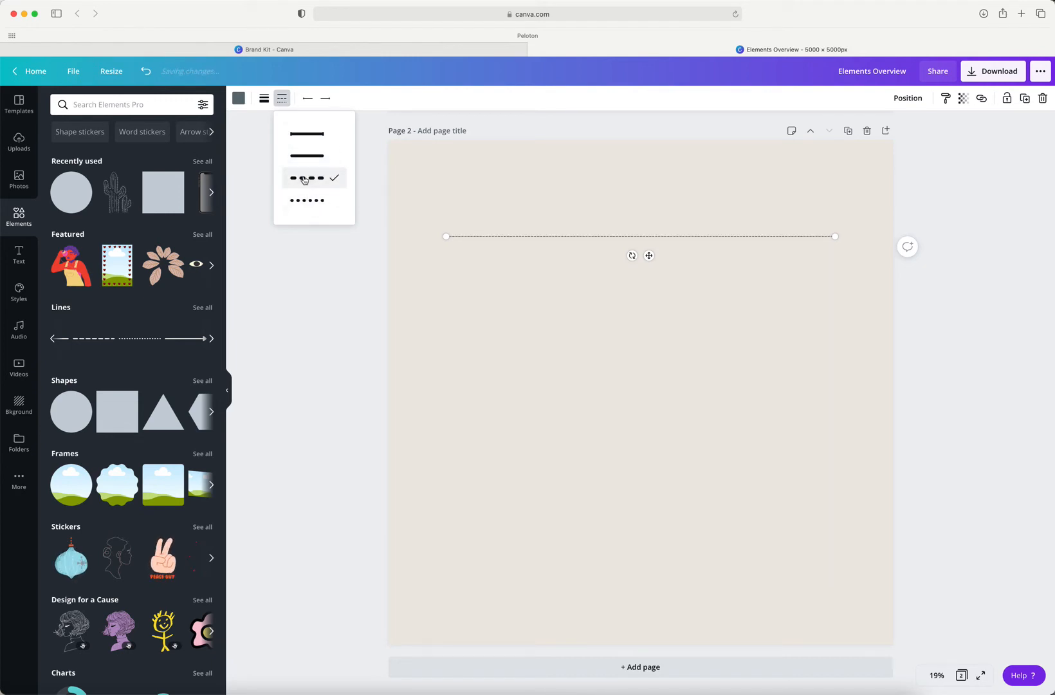
left_click(305, 154)
left_click(305, 136)
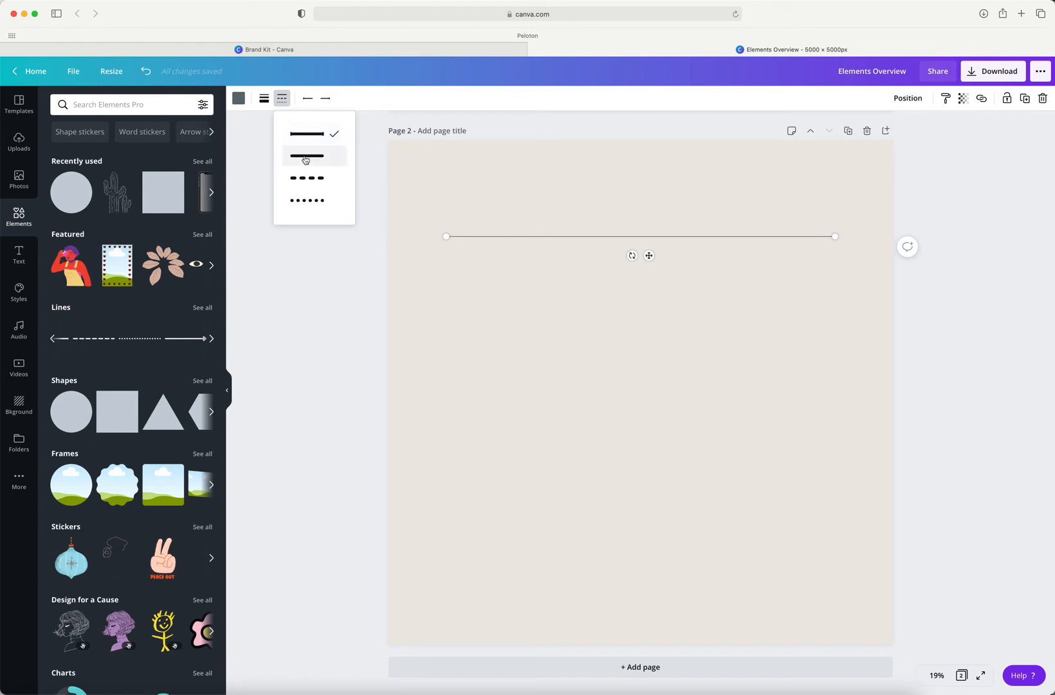
left_click(305, 157)
left_click(304, 179)
left_click(305, 201)
left_click(304, 157)
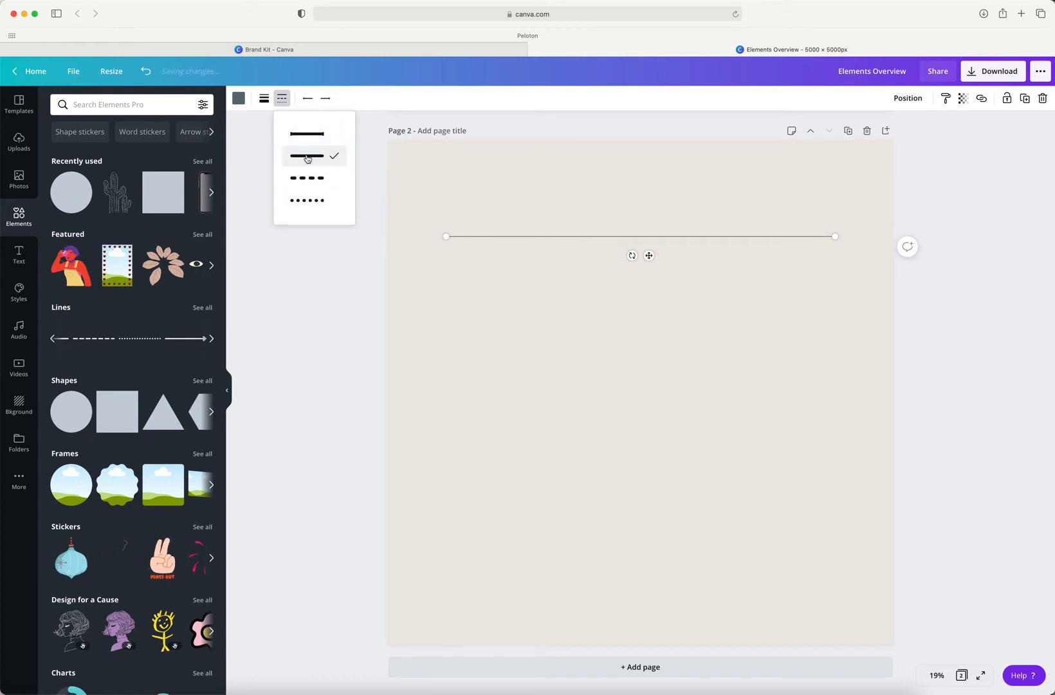
Step: Put an open arrowhead on the start of the line and inspect that end at 50% zoom
left_click(306, 100)
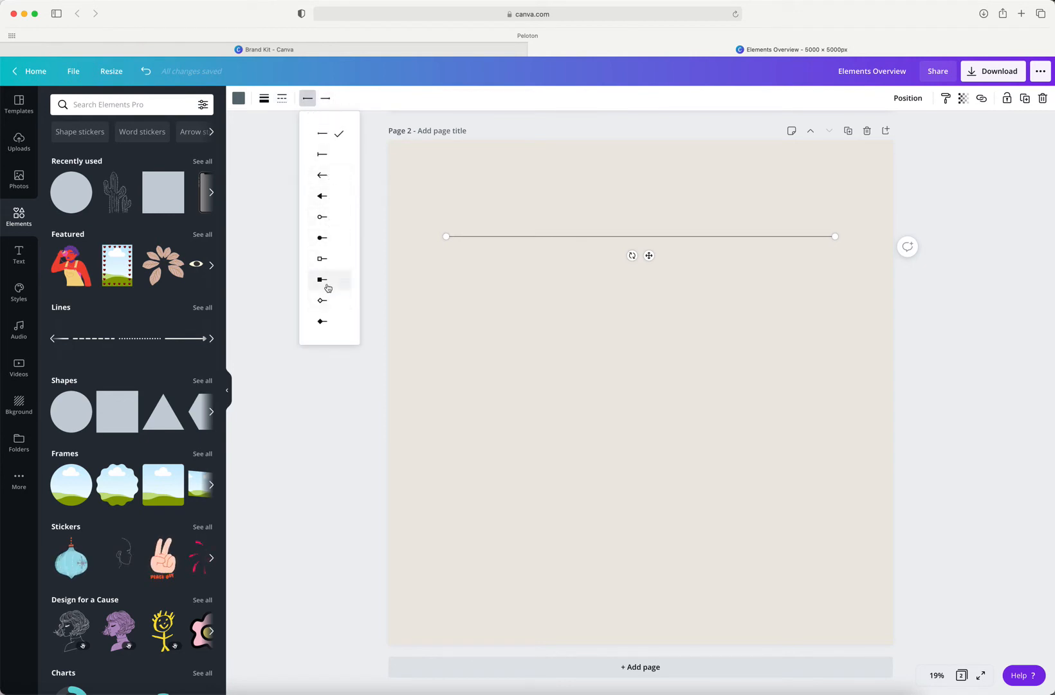
left_click(330, 179)
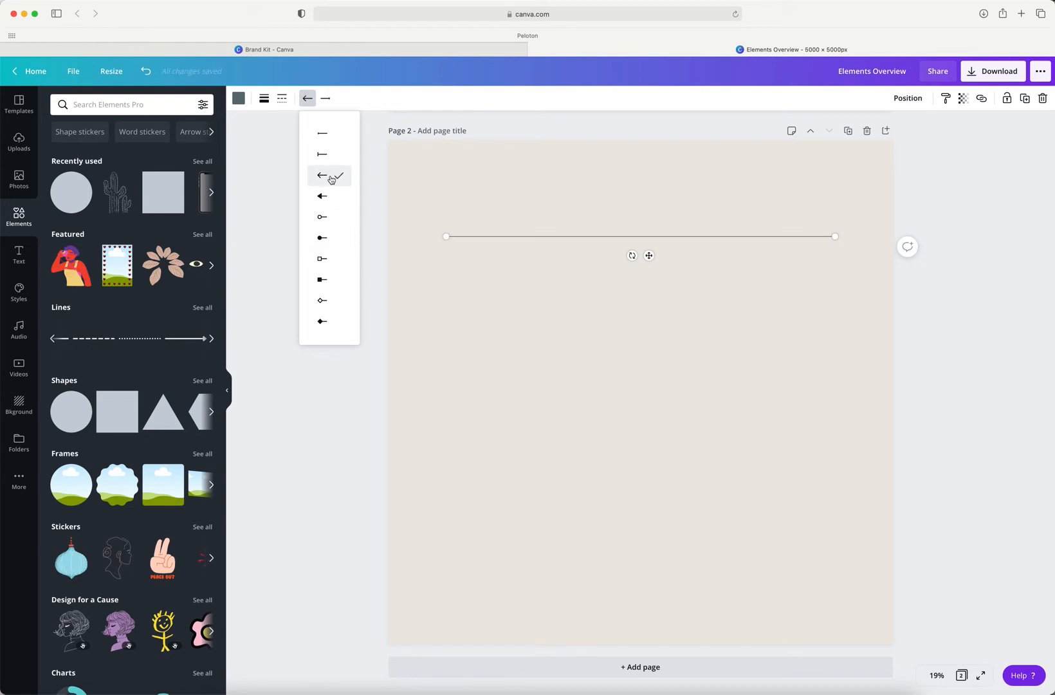
left_click(539, 323)
left_click(464, 282)
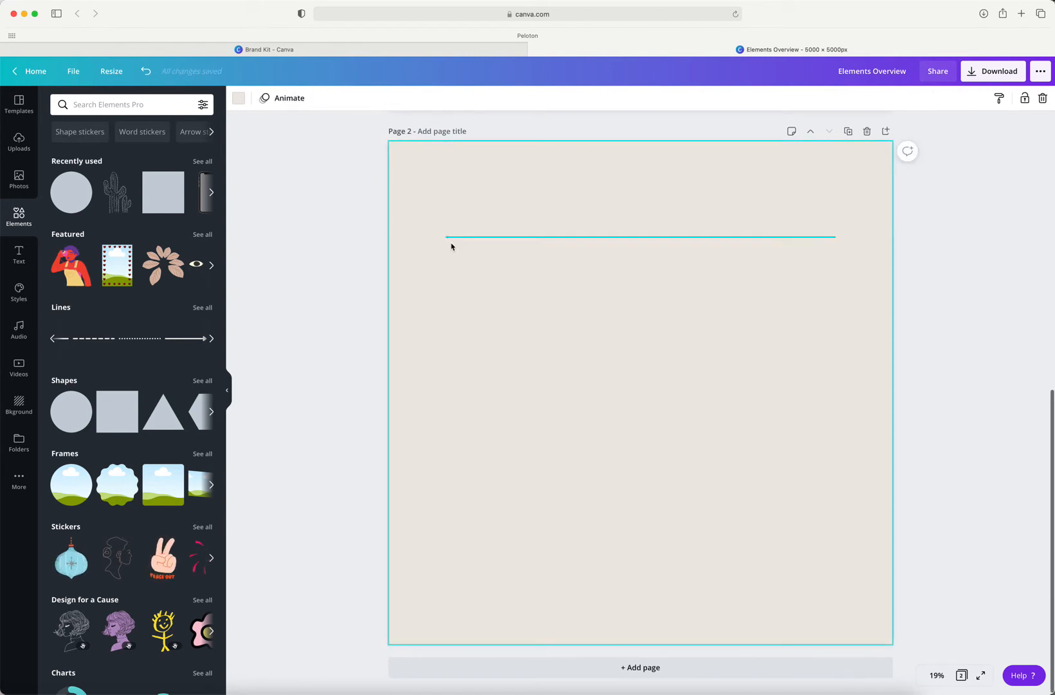
left_click(937, 675)
left_click(936, 557)
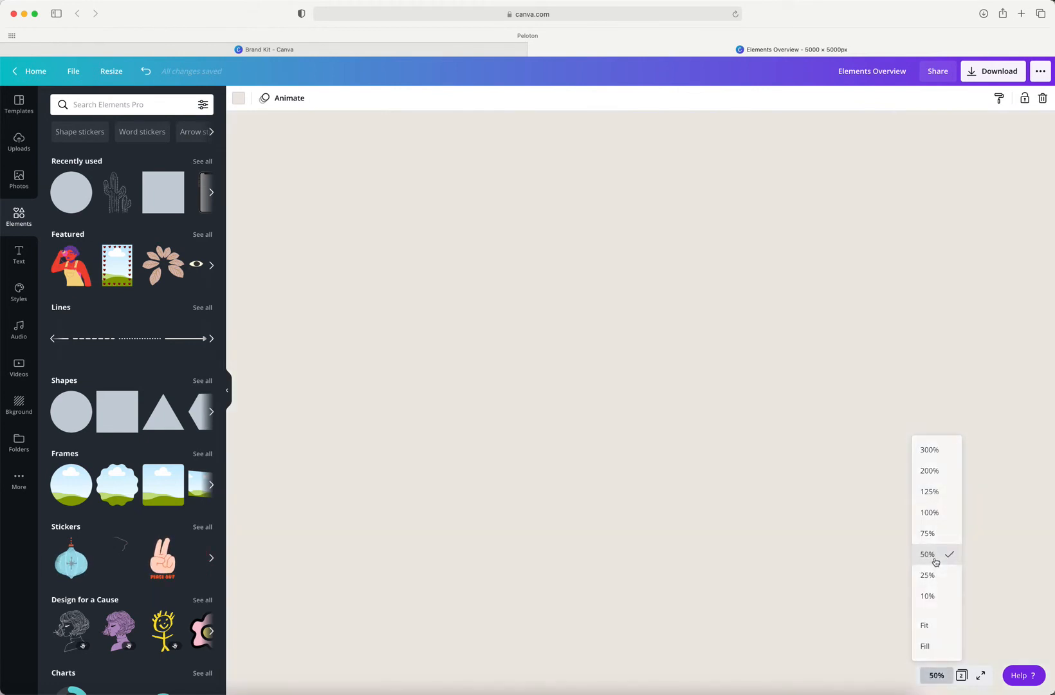
scroll(812, 410, "up", 3)
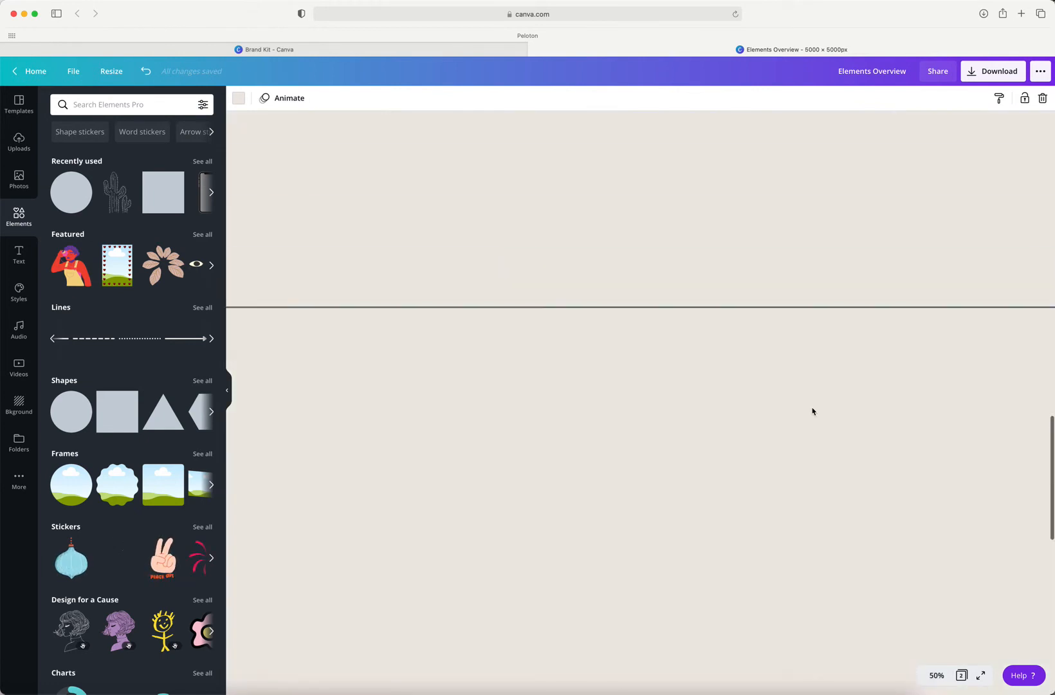
scroll(812, 411, "left", 1)
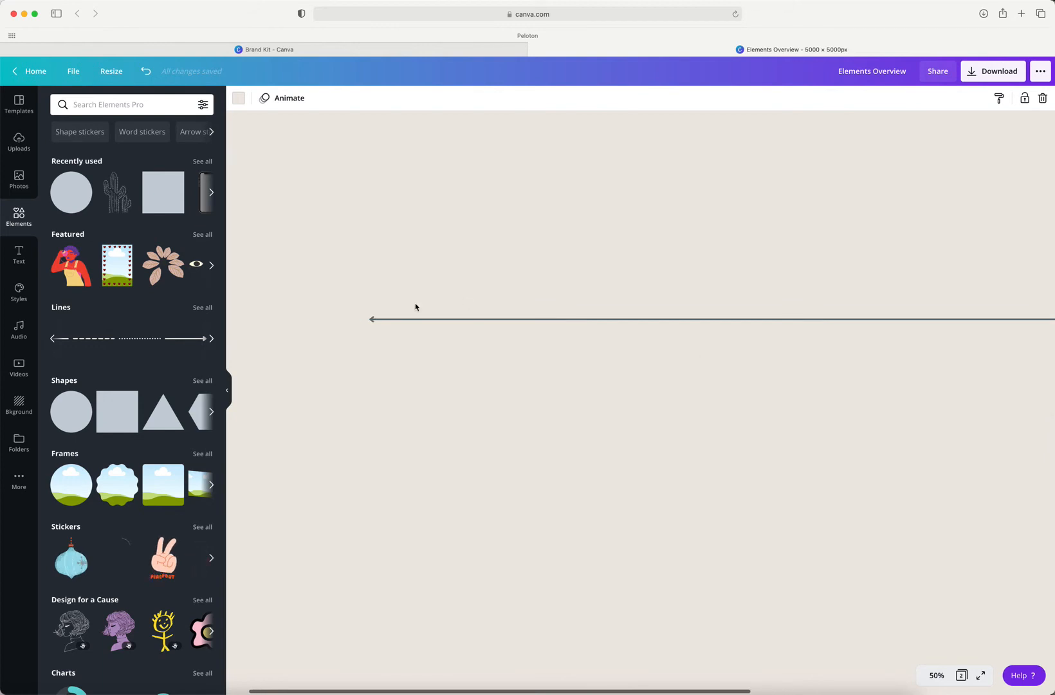
Step: Try the circle, square and diamond caps on the line's start and settle on the hollow circle
left_click(373, 319)
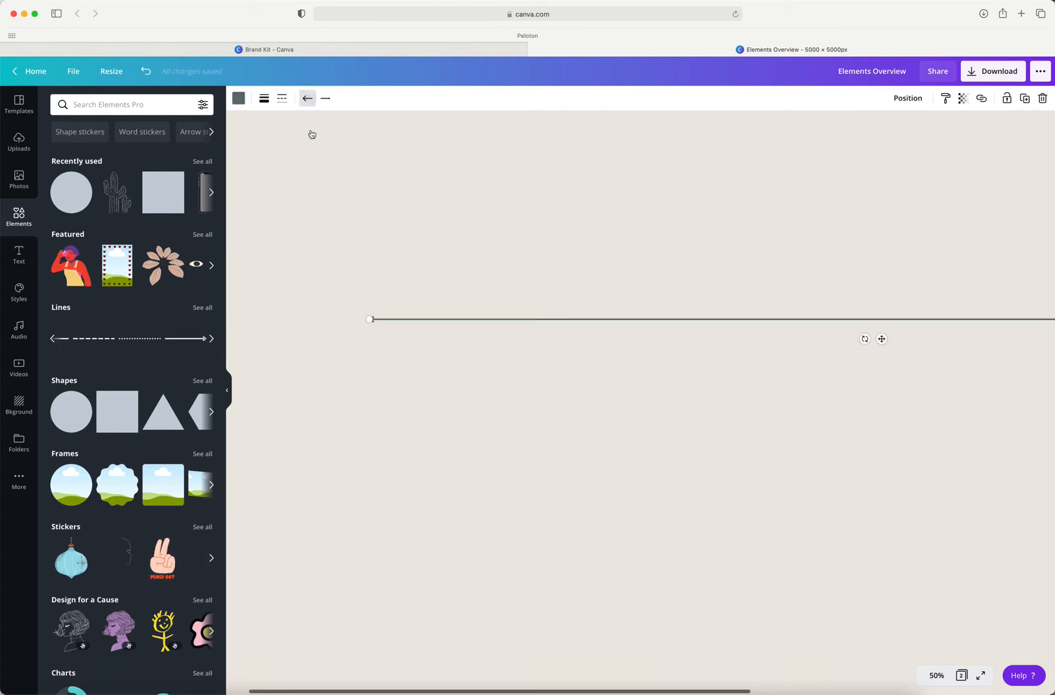
left_click(307, 97)
left_click(320, 238)
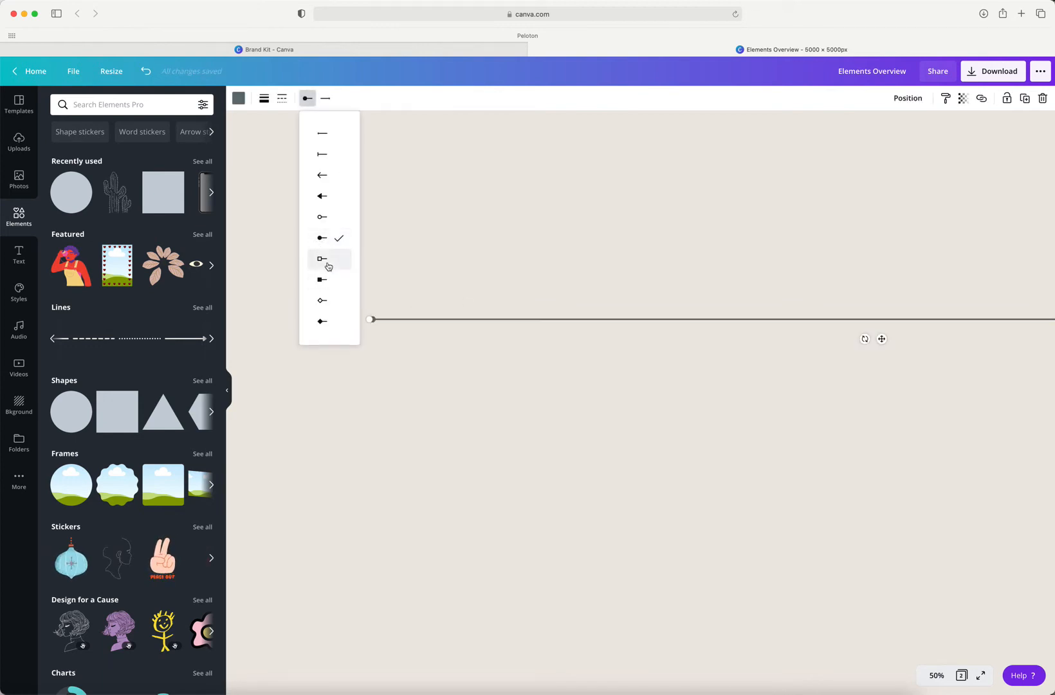
left_click(328, 264)
left_click(326, 284)
left_click(327, 305)
left_click(327, 324)
left_click(326, 260)
left_click(323, 238)
left_click(325, 217)
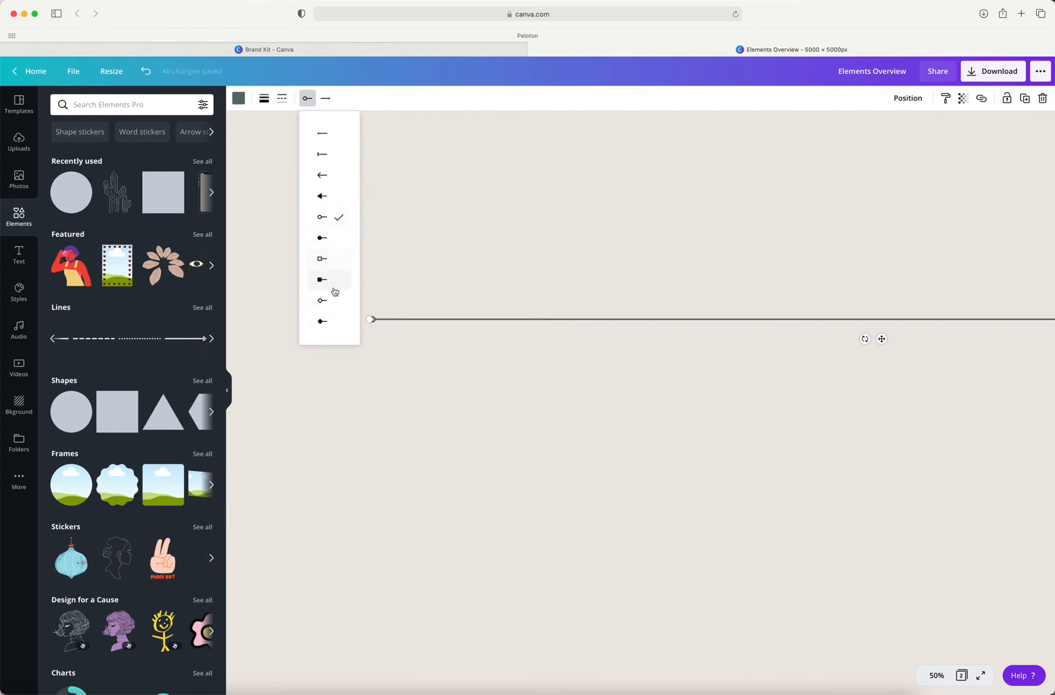
left_click(450, 358)
left_click(450, 358)
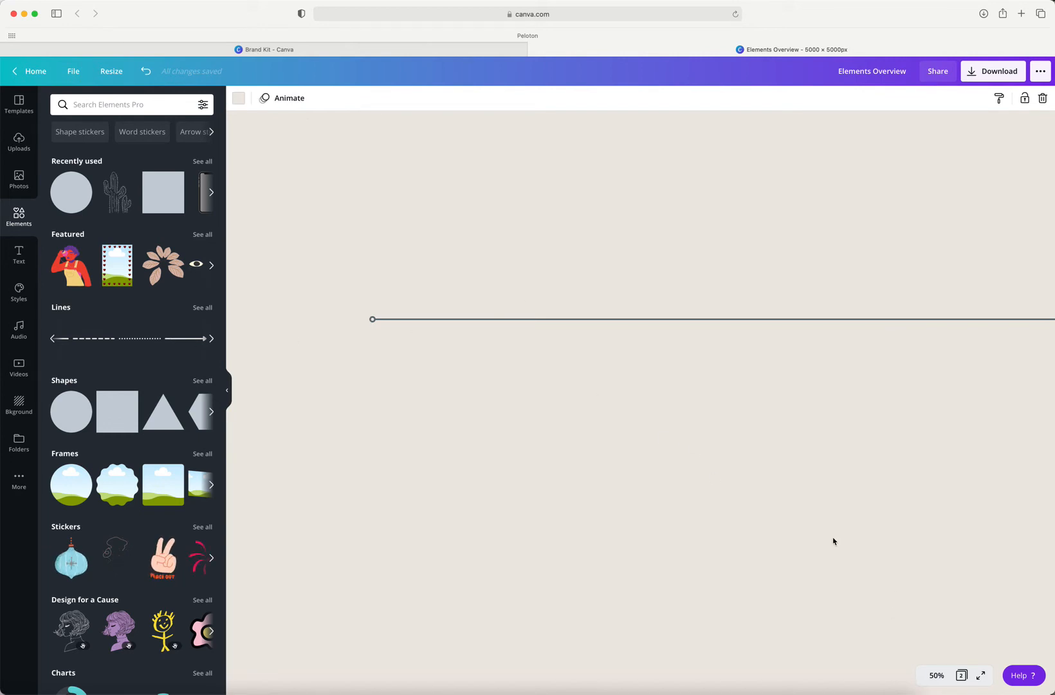
Step: Fit the page in view and give the line's other end a matching hollow circle cap
left_click(936, 675)
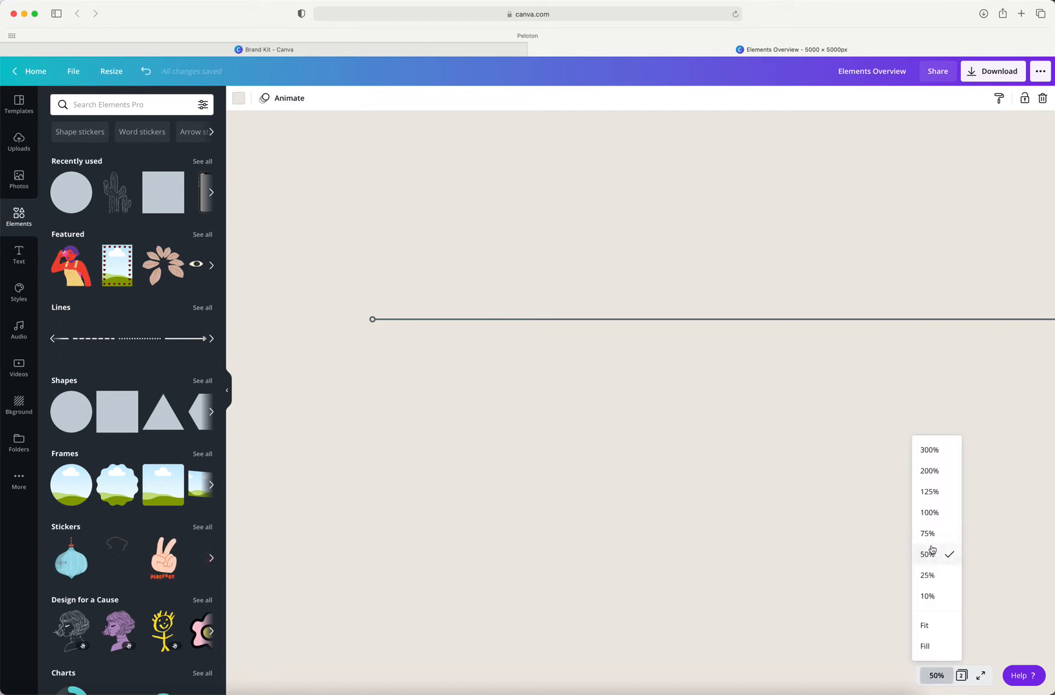
left_click(929, 595)
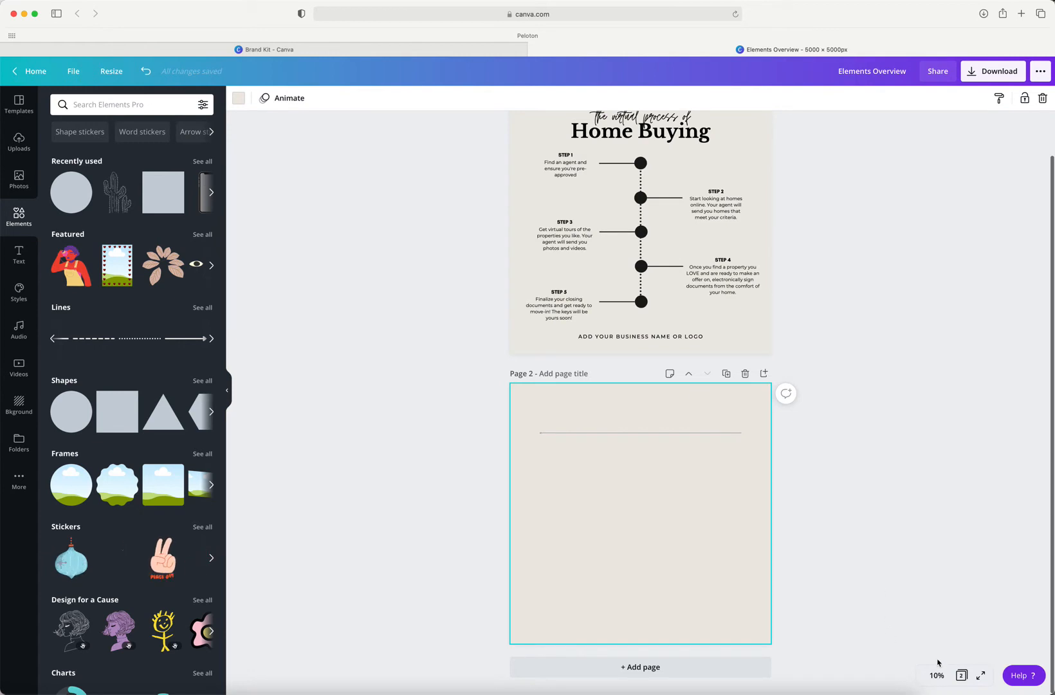
scroll(935, 668, "up", 1)
left_click(934, 680)
left_click(933, 631)
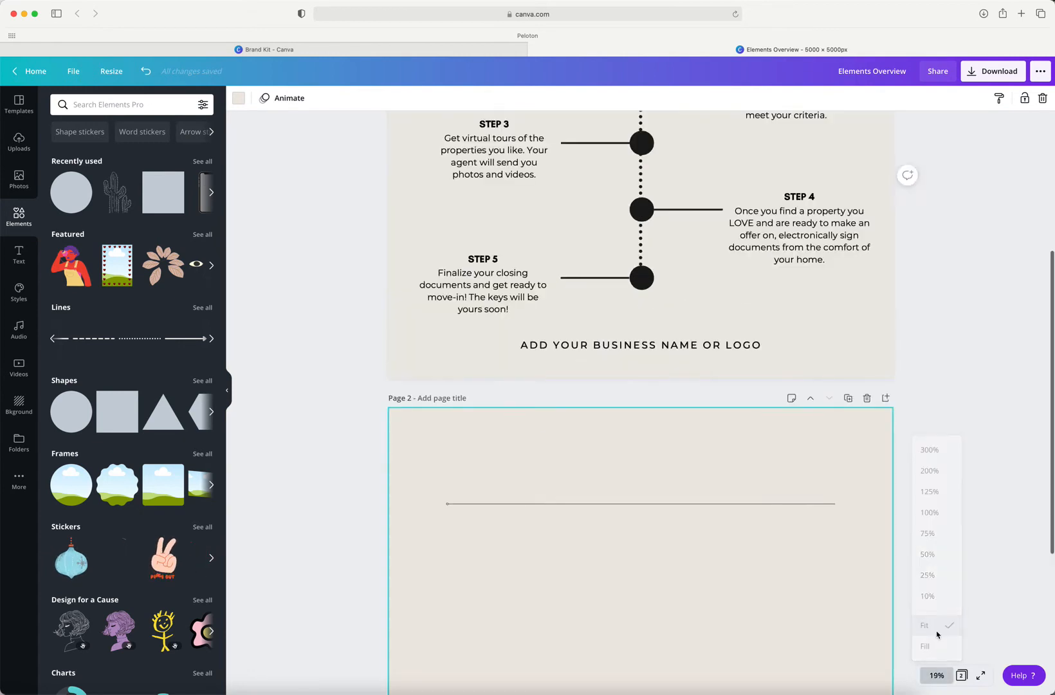
scroll(746, 445, "down", 3)
scroll(746, 446, "down", 1)
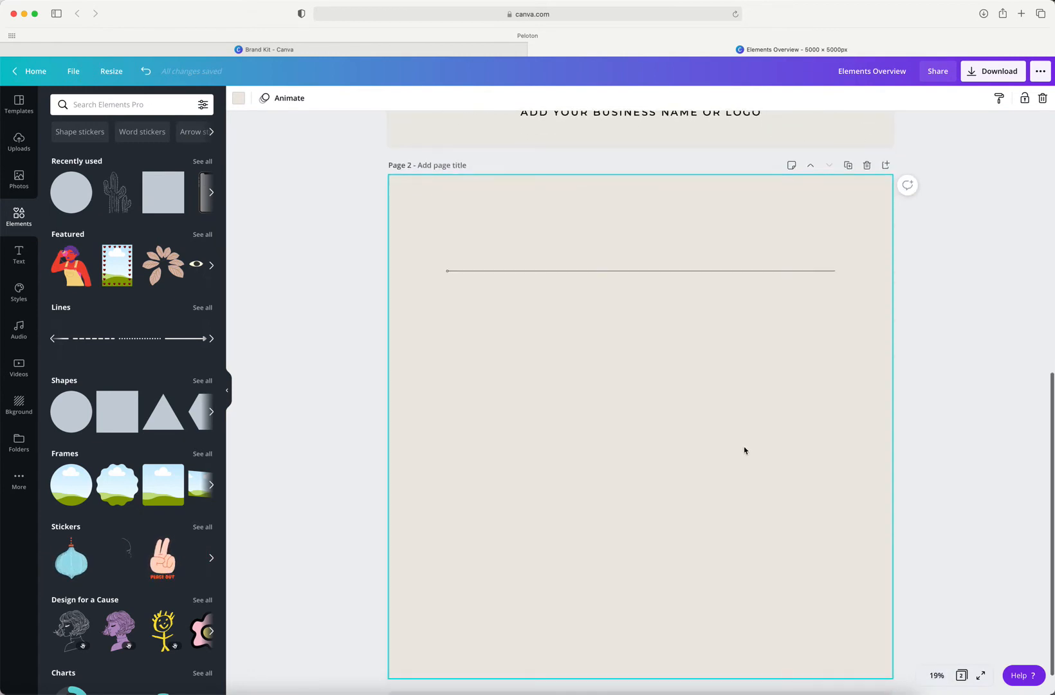
left_click(539, 272)
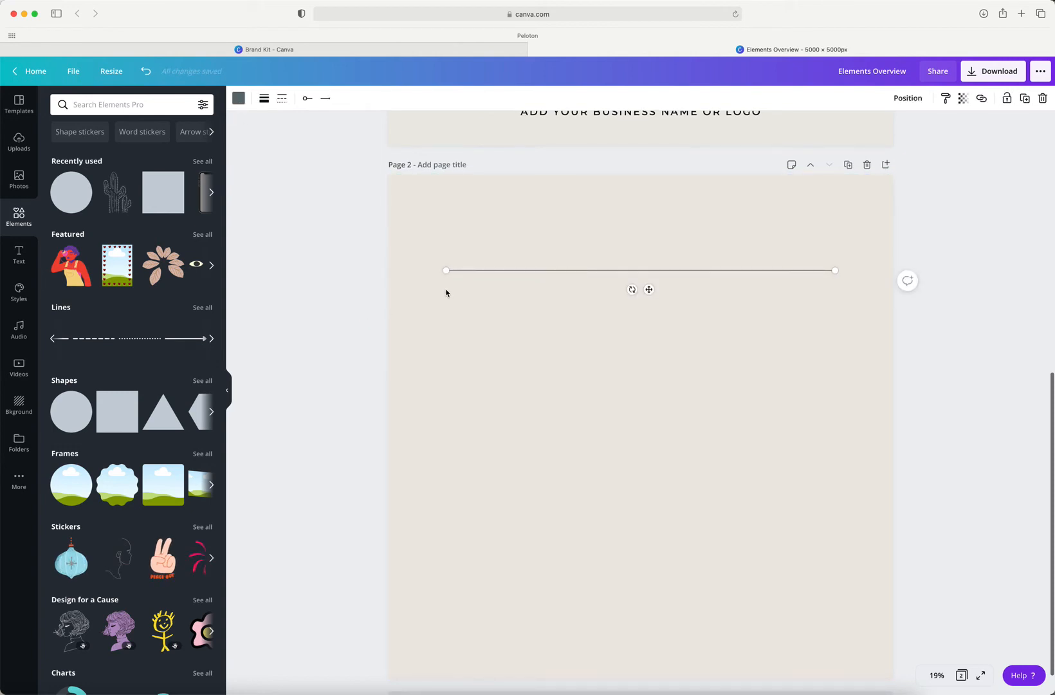
left_click(447, 260)
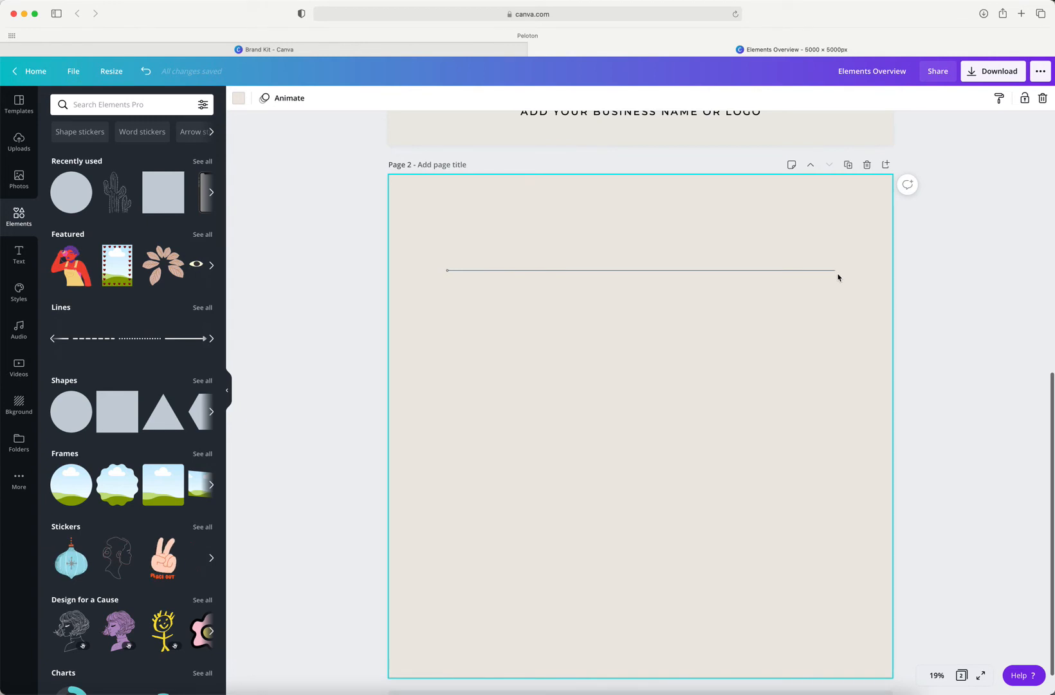
left_click(796, 266)
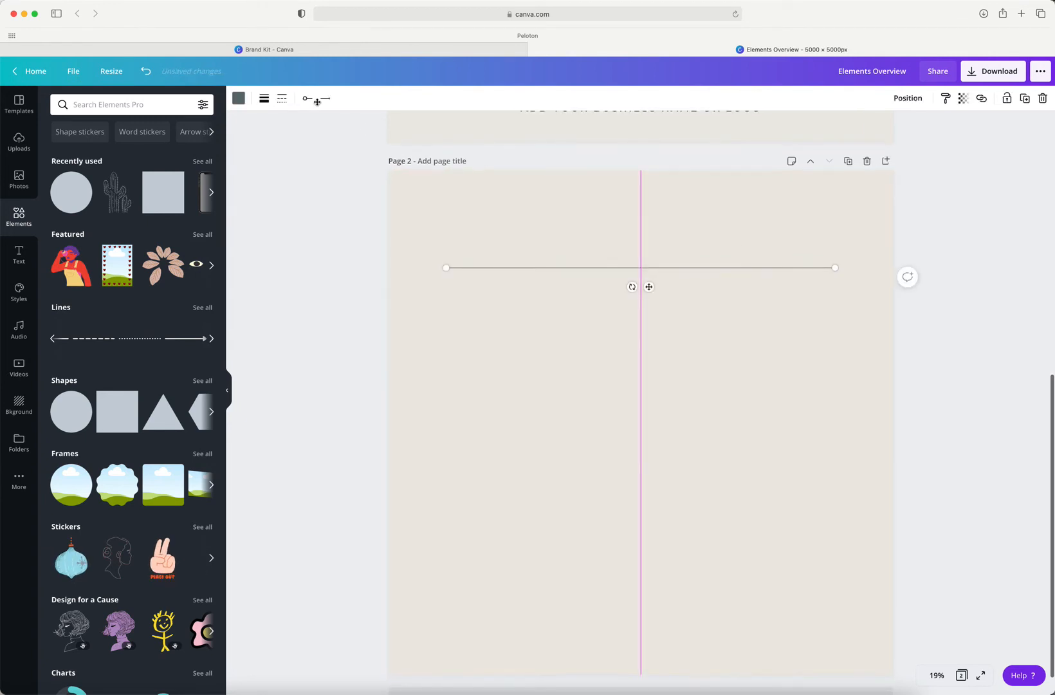
left_click(326, 99)
left_click(326, 99)
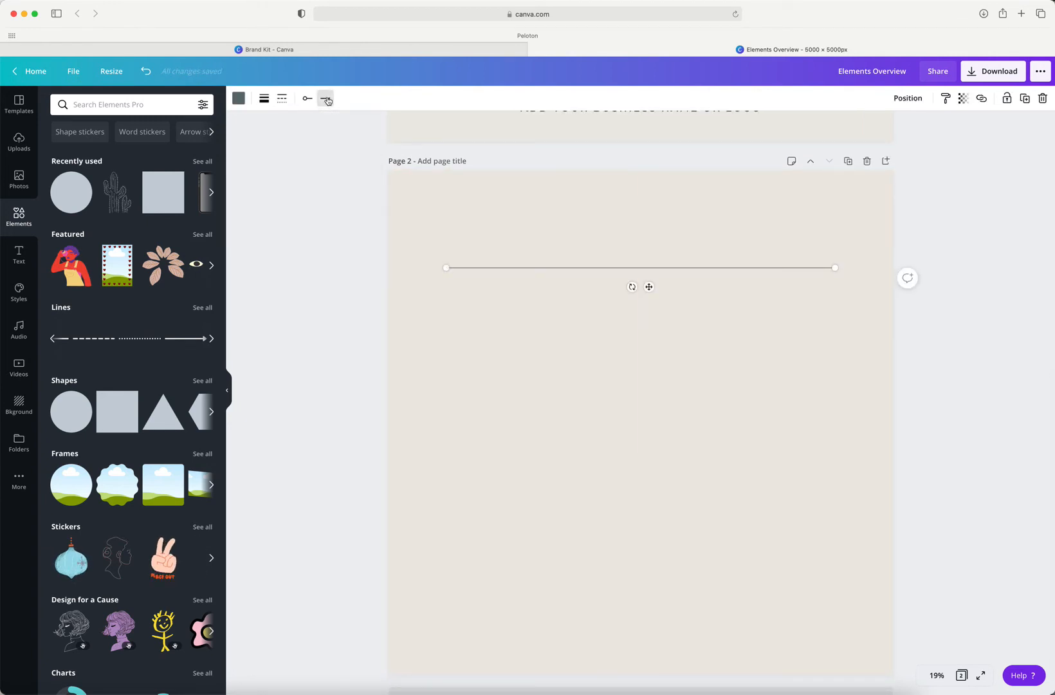
left_click(326, 99)
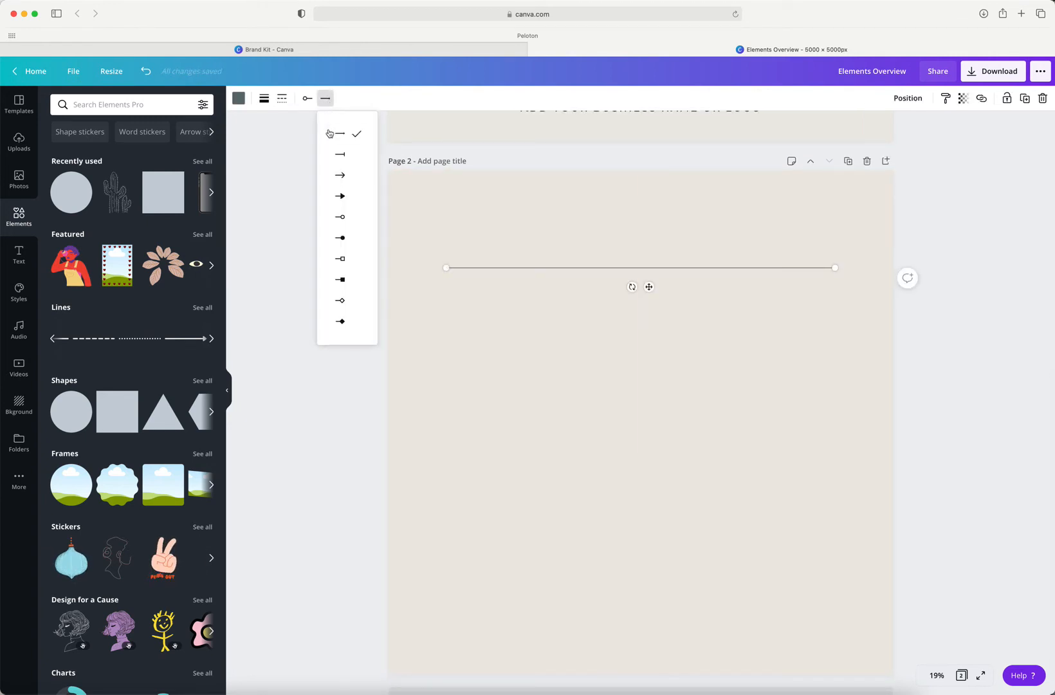
left_click(350, 217)
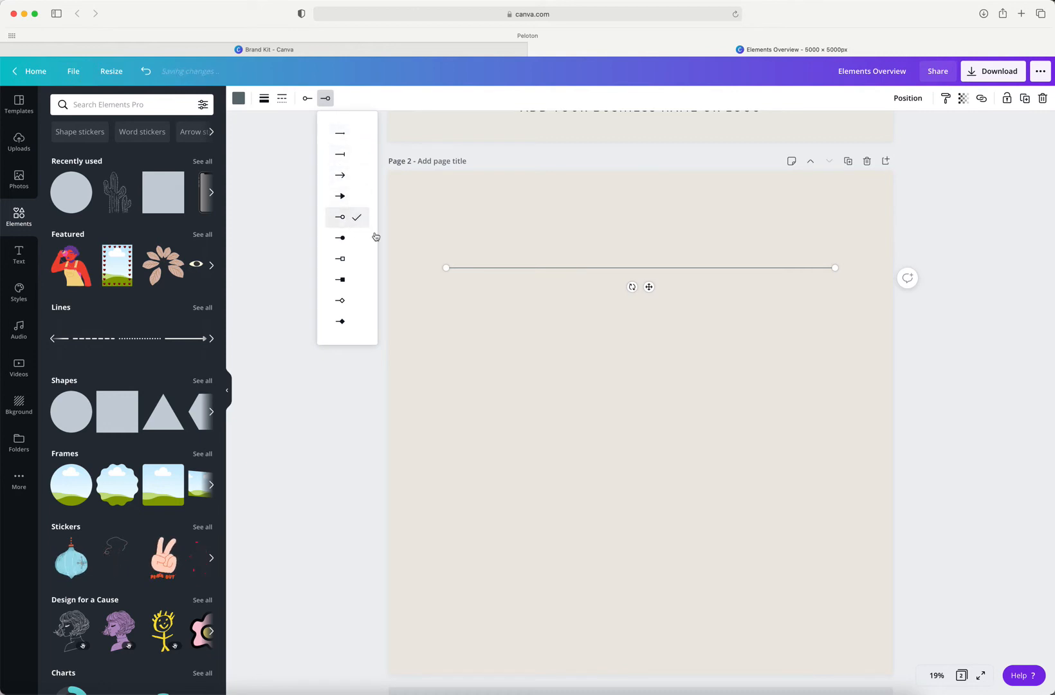
left_click(759, 341)
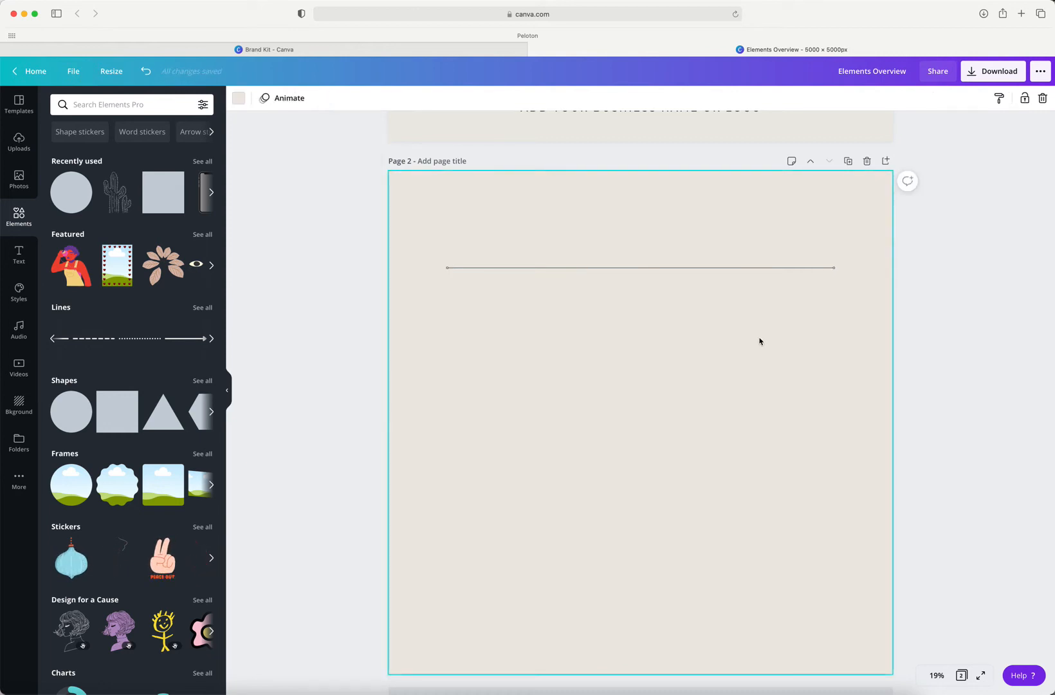
Step: Shorten the line from its right end to about a third of the page width and set its weight to 25
left_click(775, 268)
left_click_drag(834, 267, 612, 269)
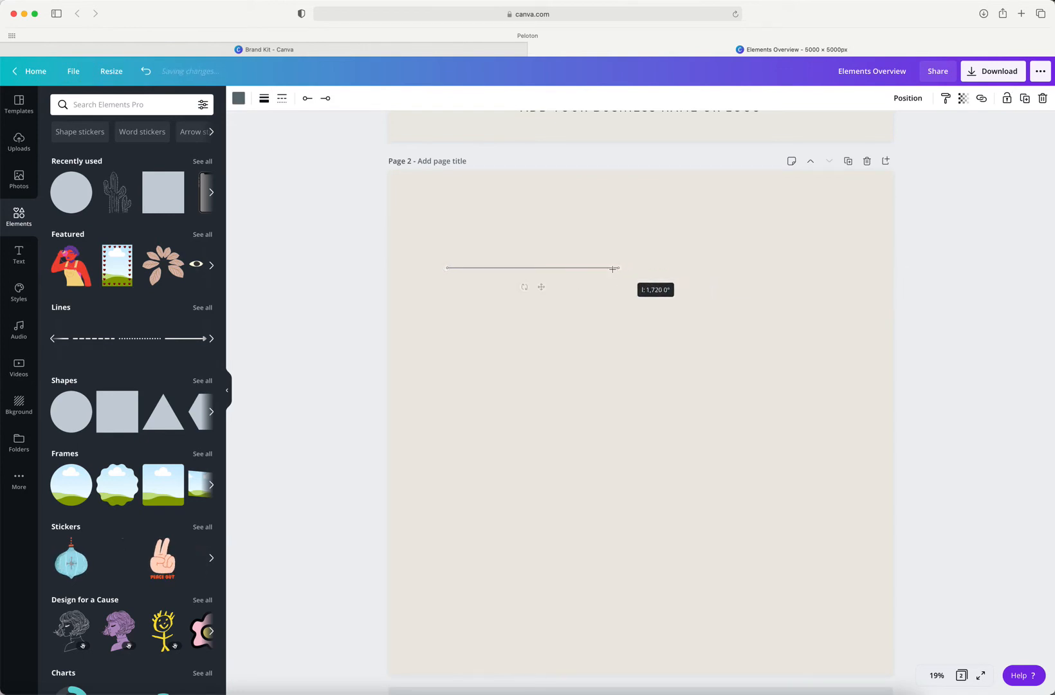
left_click(263, 98)
left_click_drag(328, 132, 336, 134)
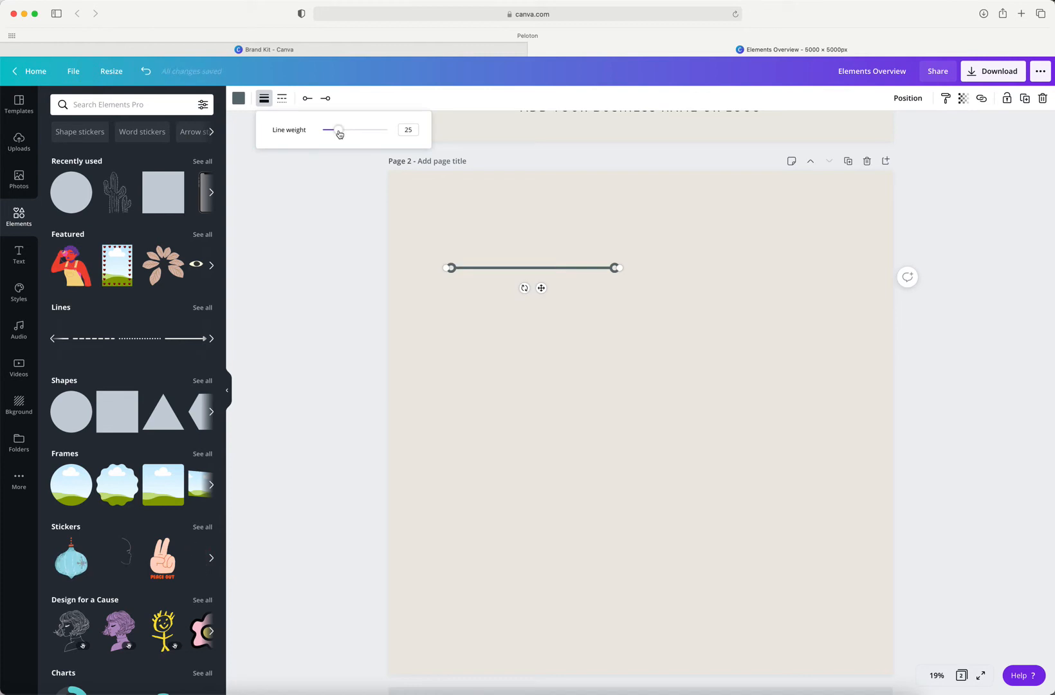
Step: Move the shortened line up to the horizontal center of page 2, a little below the page's top edge
left_click(569, 278)
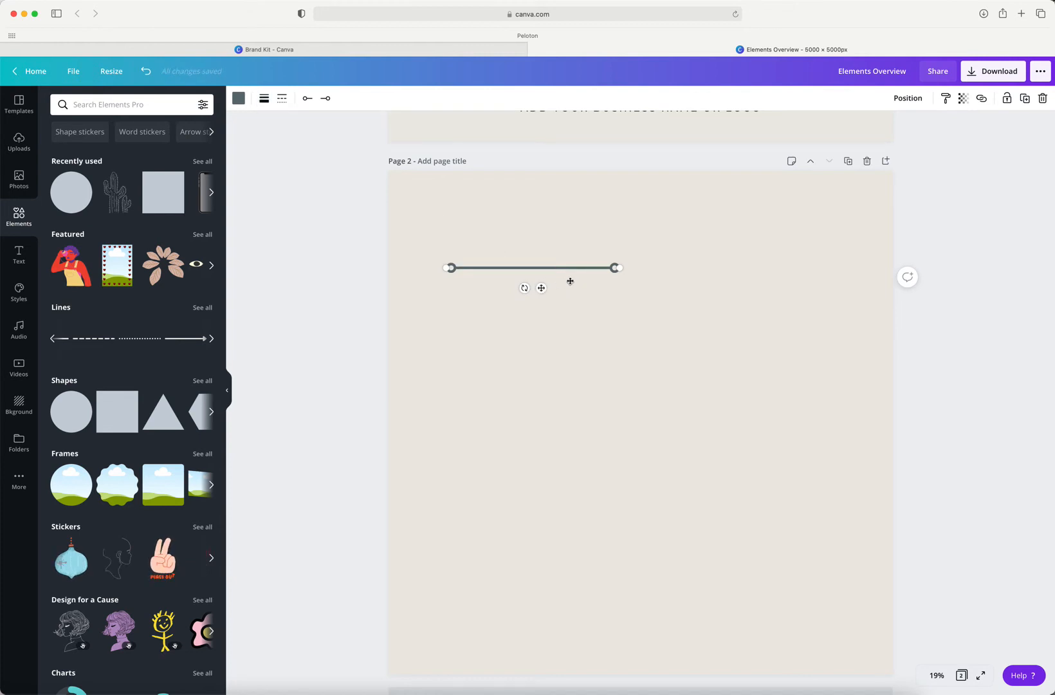
left_click_drag(570, 281, 648, 249)
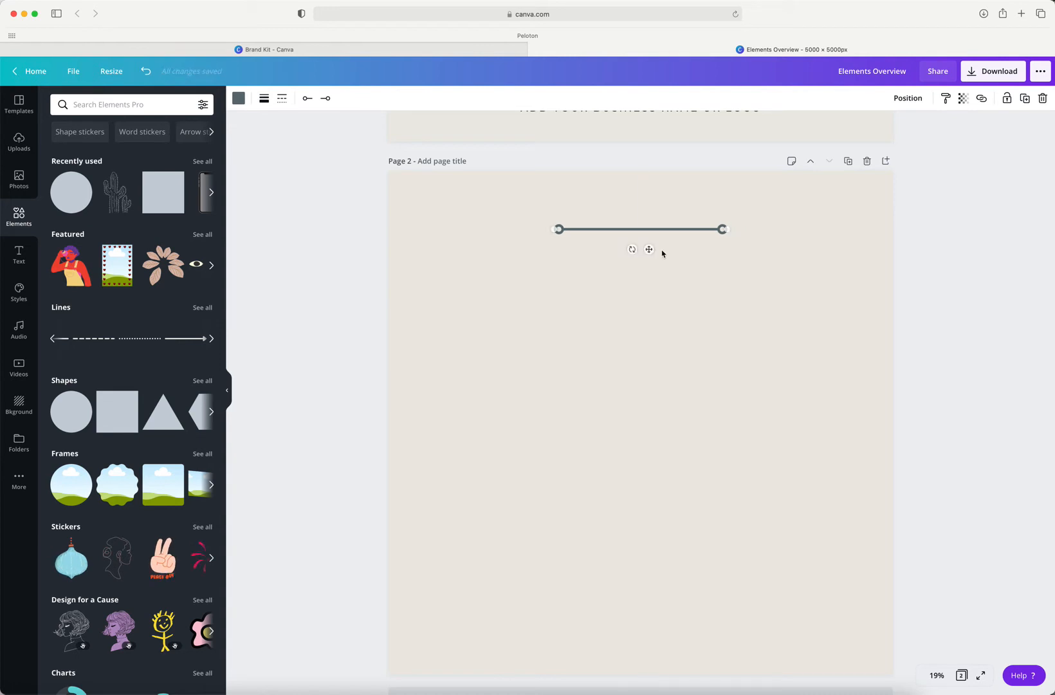
left_click(789, 274)
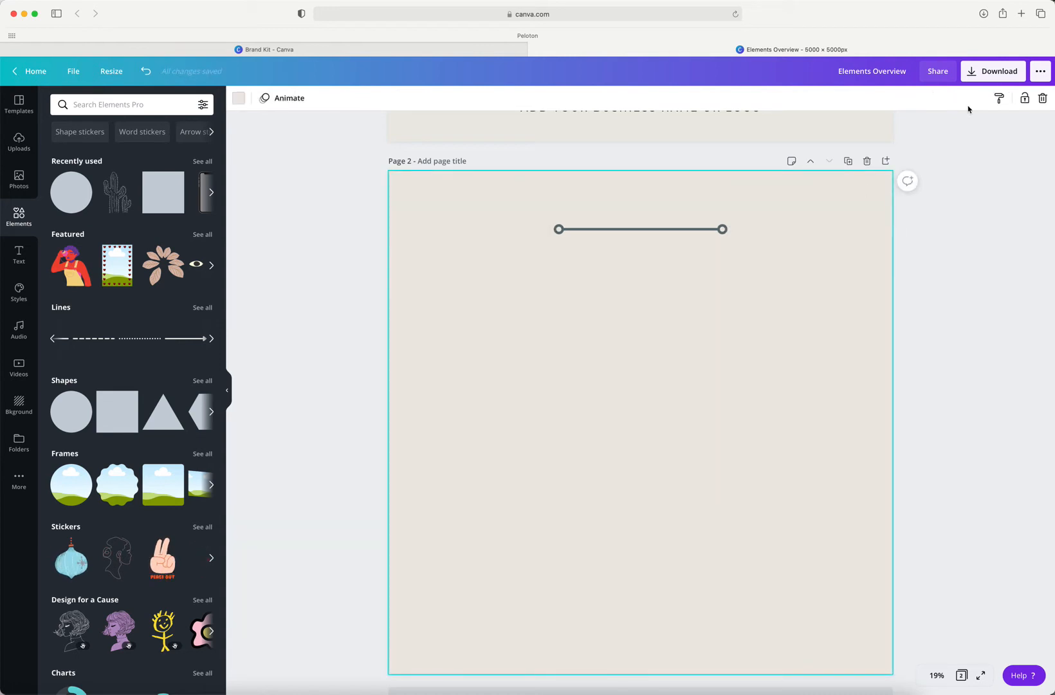
Step: Try the left, center, right, bottom and middle page alignments on the line, ending with it aligned to the page's top and left
left_click(684, 234)
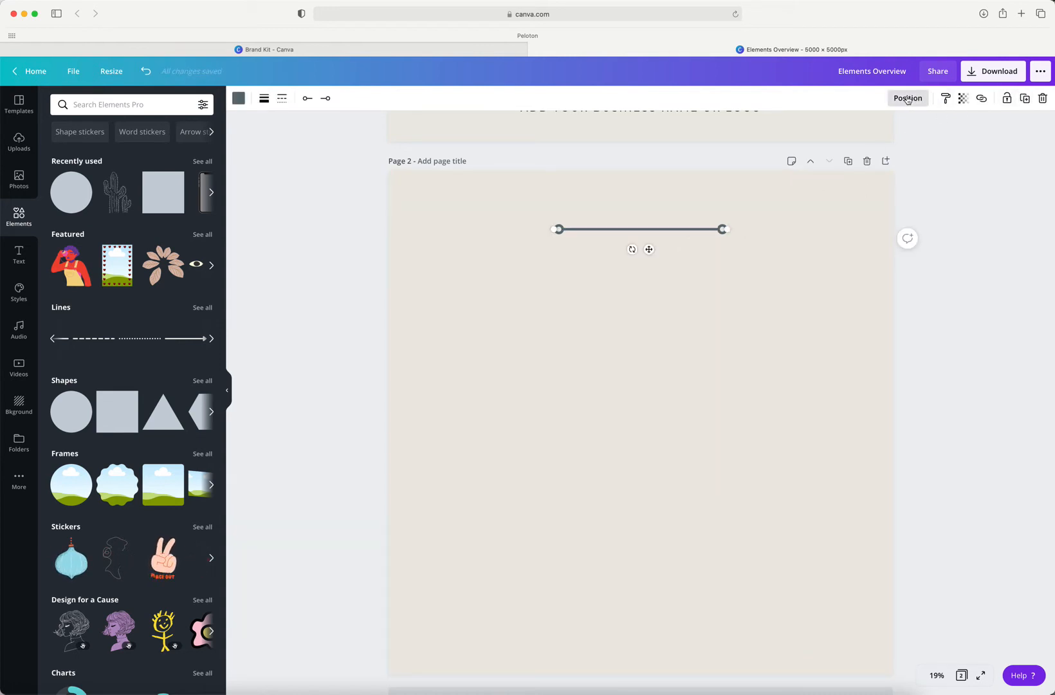
left_click(907, 99)
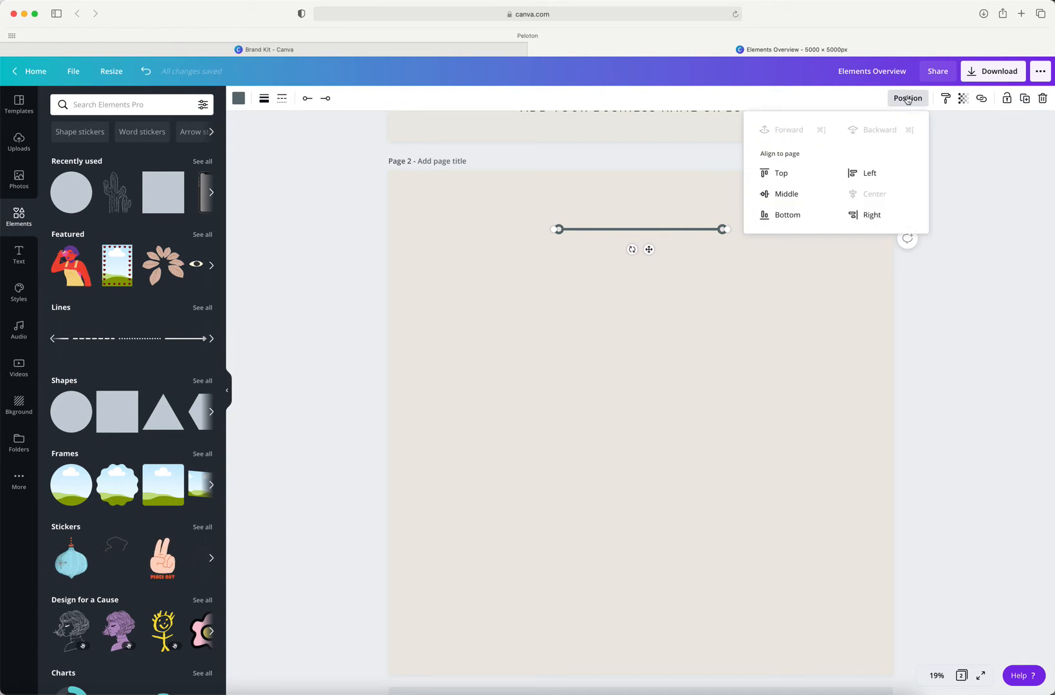
left_click(865, 174)
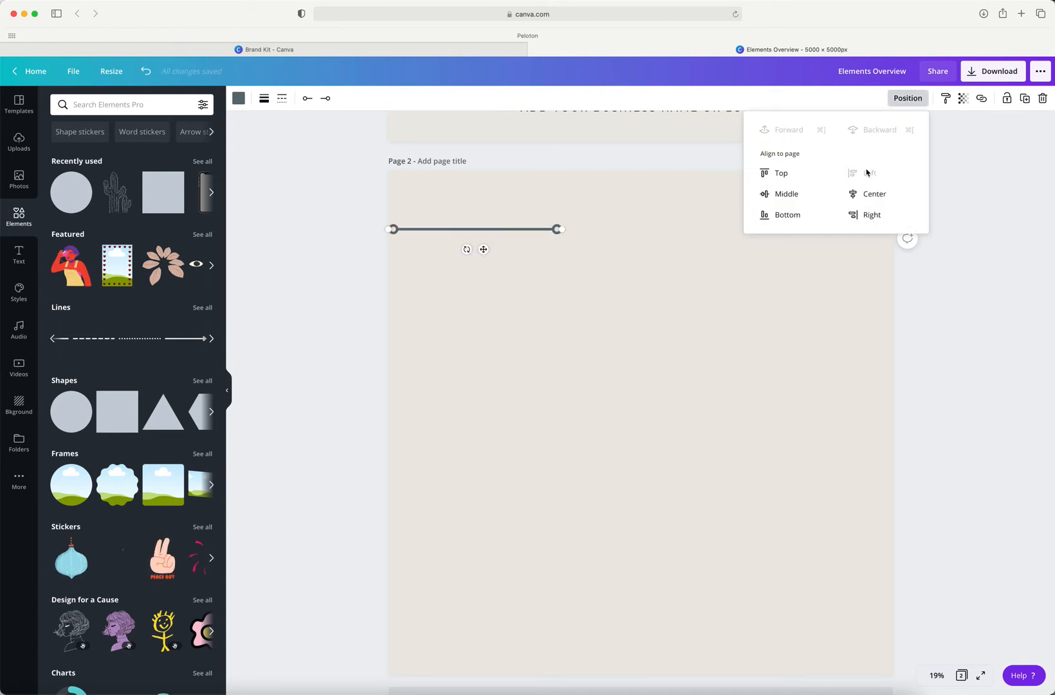
left_click(868, 195)
left_click(870, 214)
left_click(786, 215)
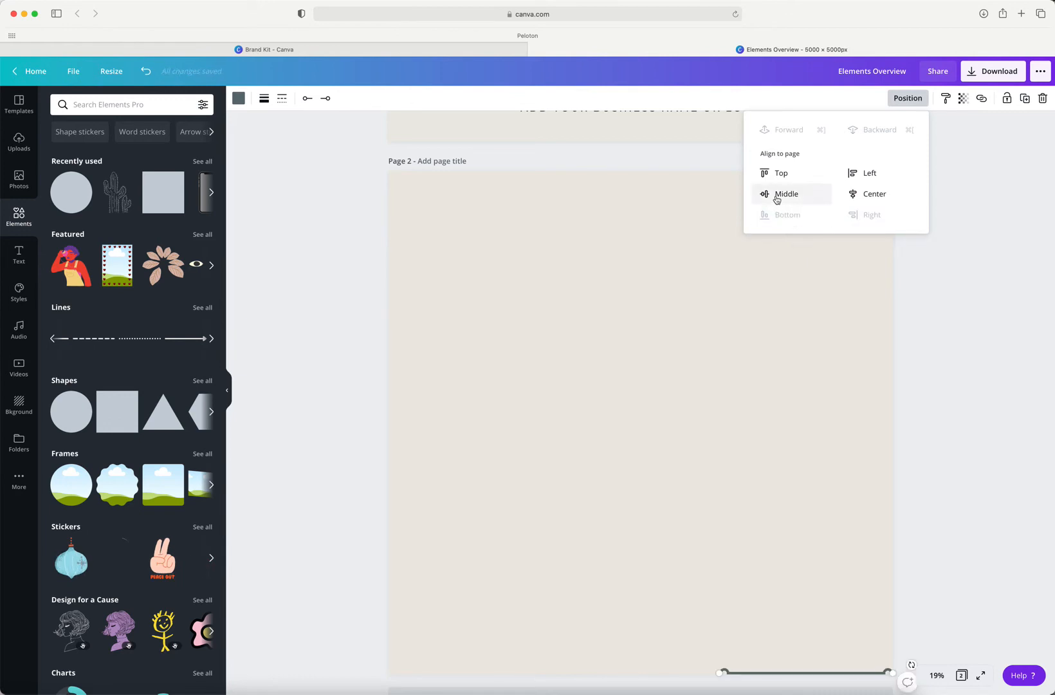
left_click(780, 194)
left_click(777, 180)
left_click(849, 174)
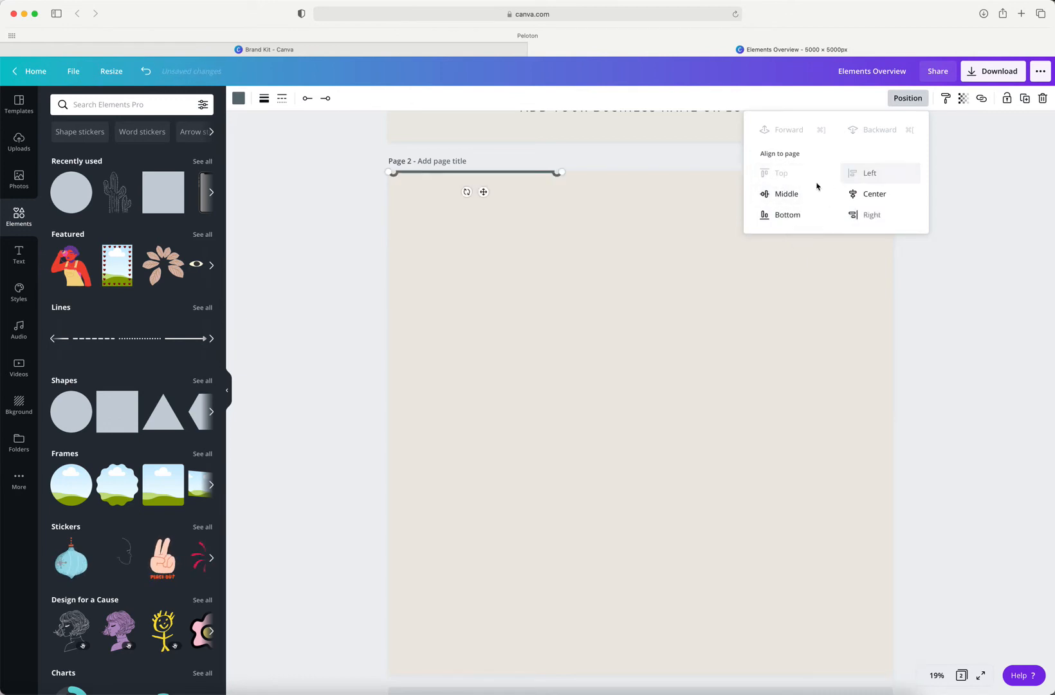
Step: Align the line to the page's vertical middle, and move it to the horizontal center a little below the top edge of page 2
left_click(778, 198)
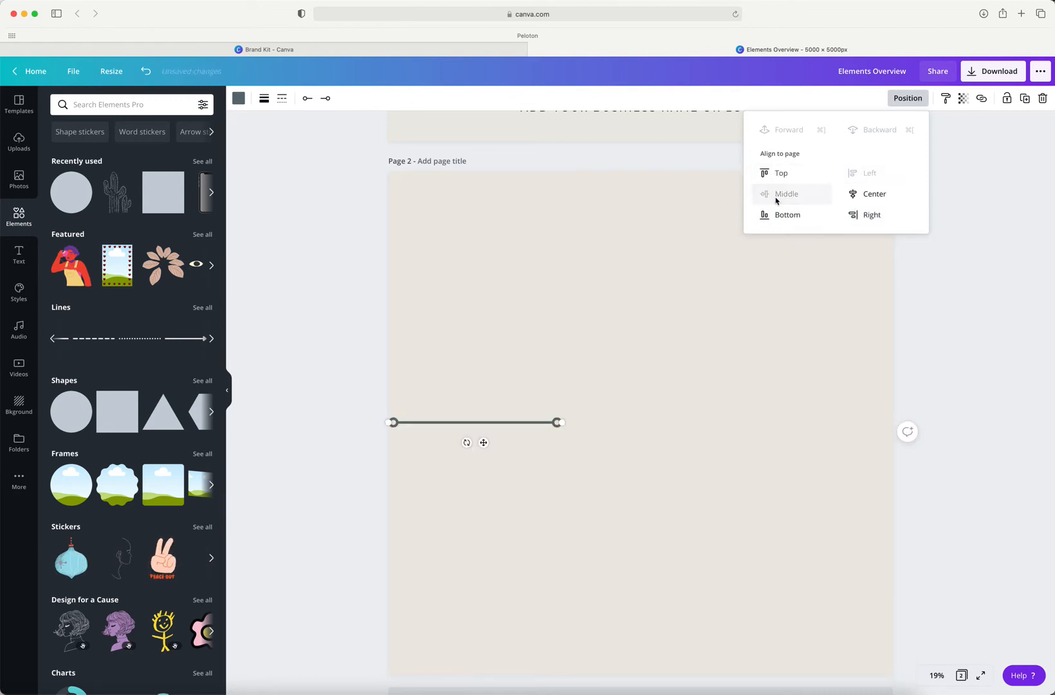
left_click(586, 346)
left_click_drag(482, 442, 647, 233)
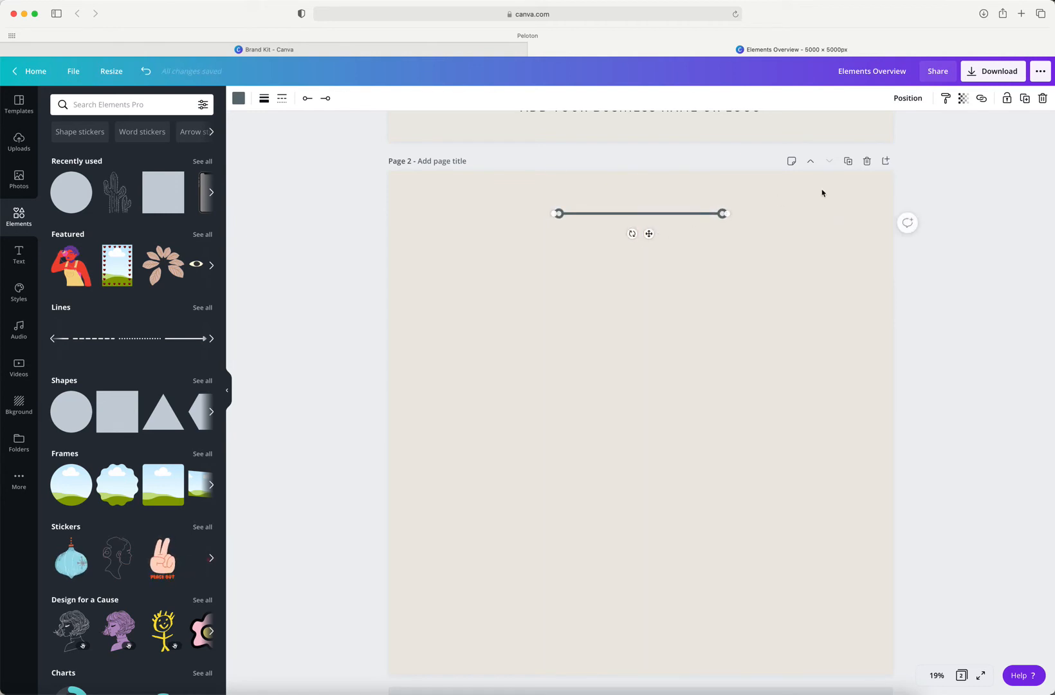
Step: Look at the line's copy style, transparency and link options
left_click(946, 99)
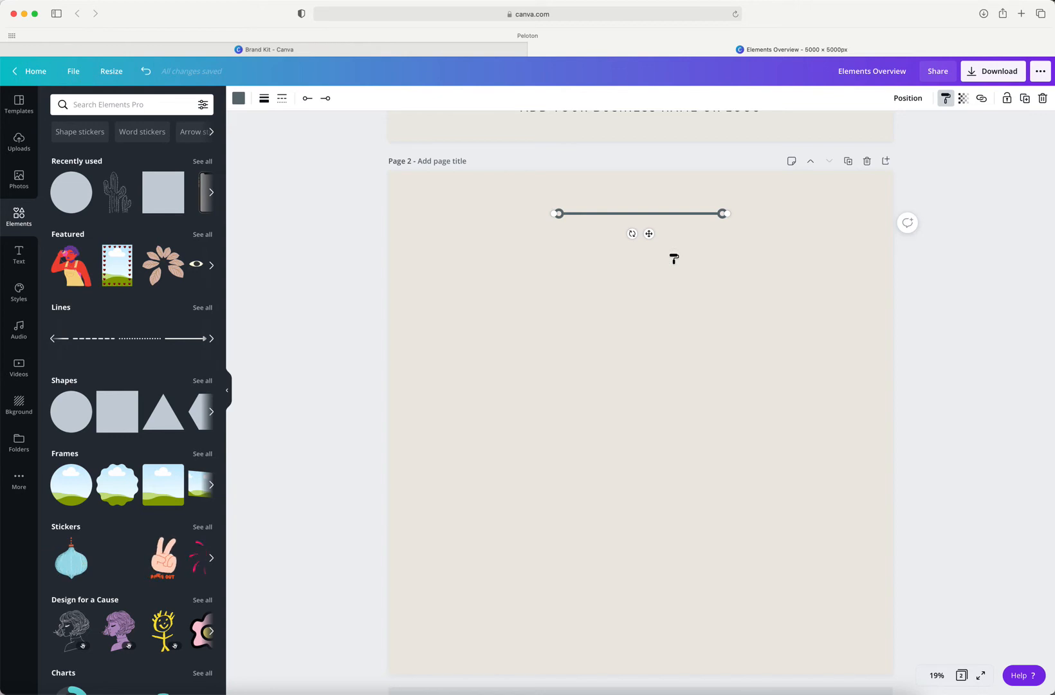
left_click(963, 98)
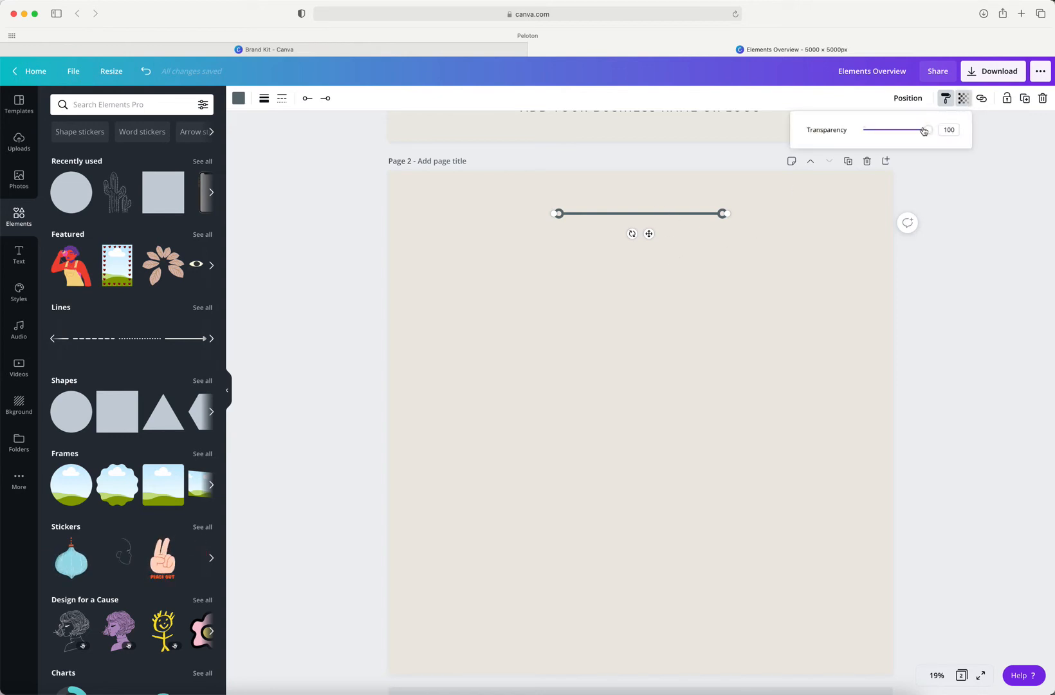
left_click_drag(929, 133, 958, 139)
left_click(966, 102)
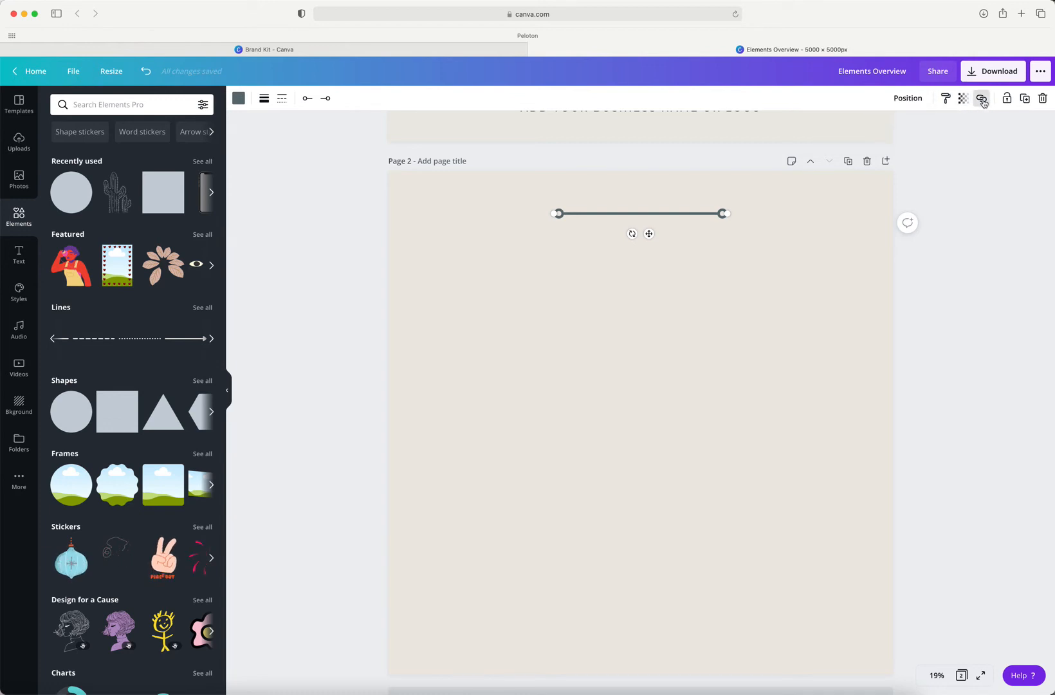
left_click(982, 100)
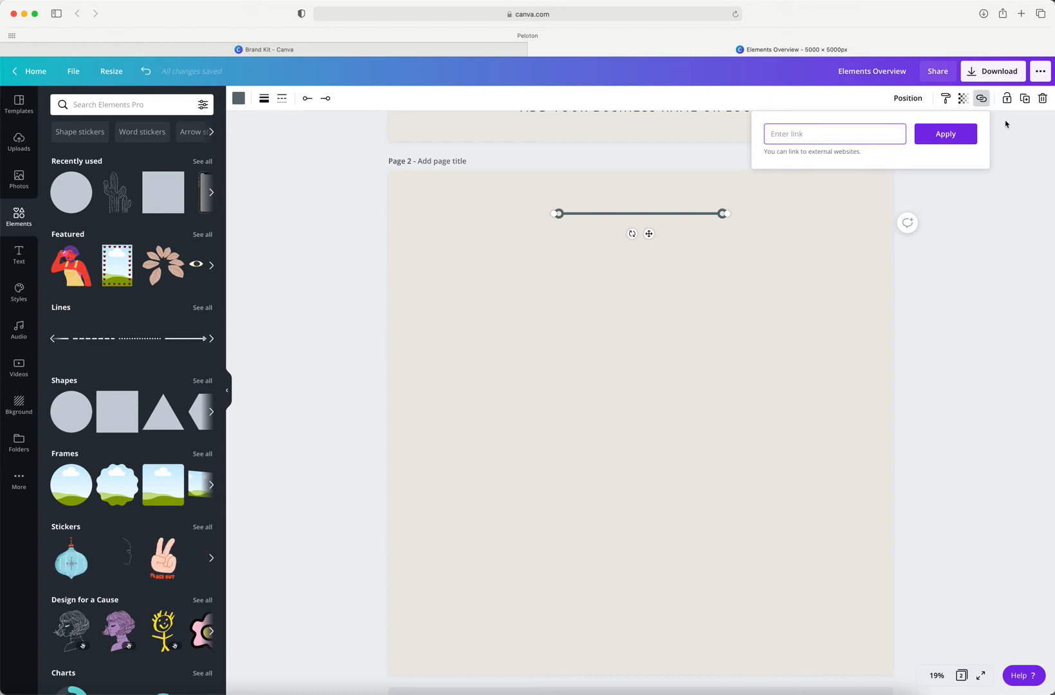
left_click(981, 98)
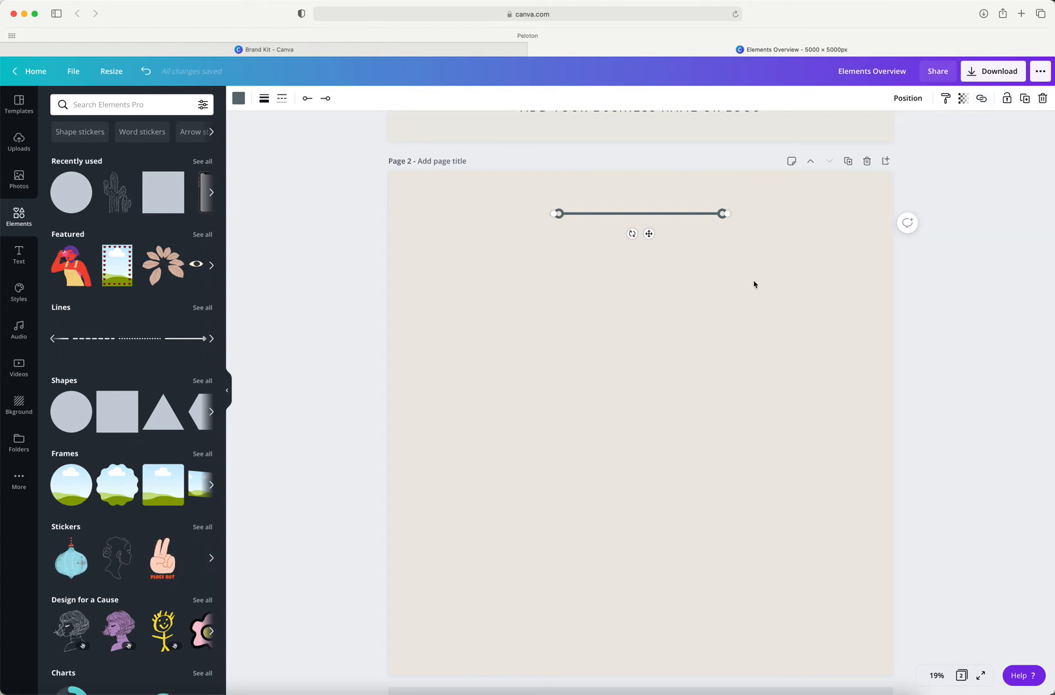
Step: Lock the line in place, try to move it on the page, and release the lock
left_click(1007, 98)
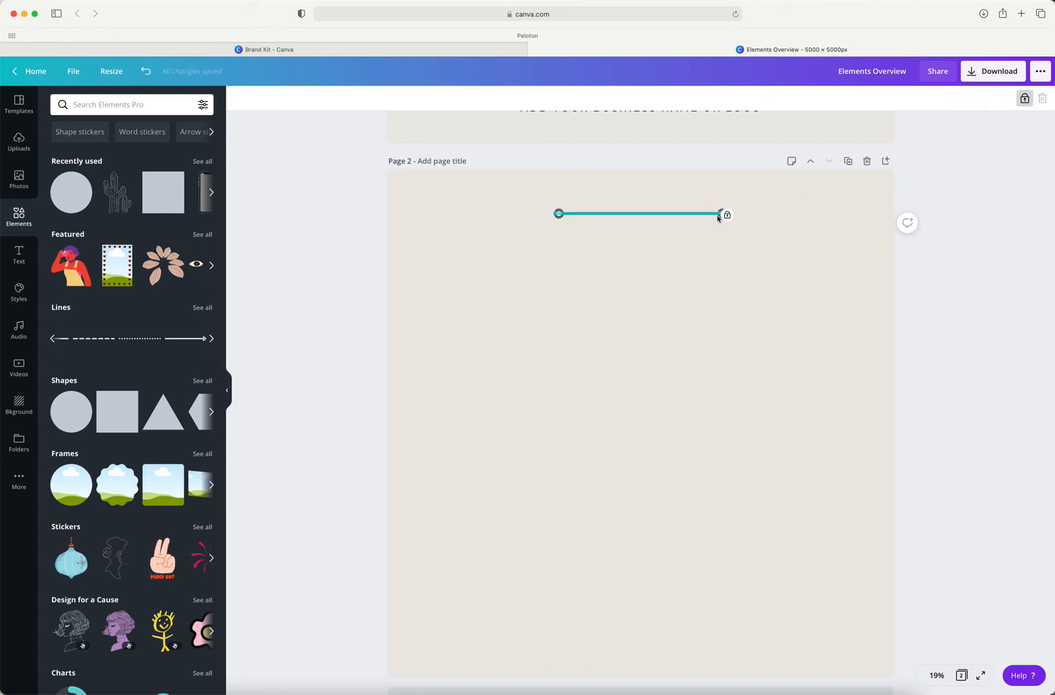
left_click_drag(665, 204, 671, 247)
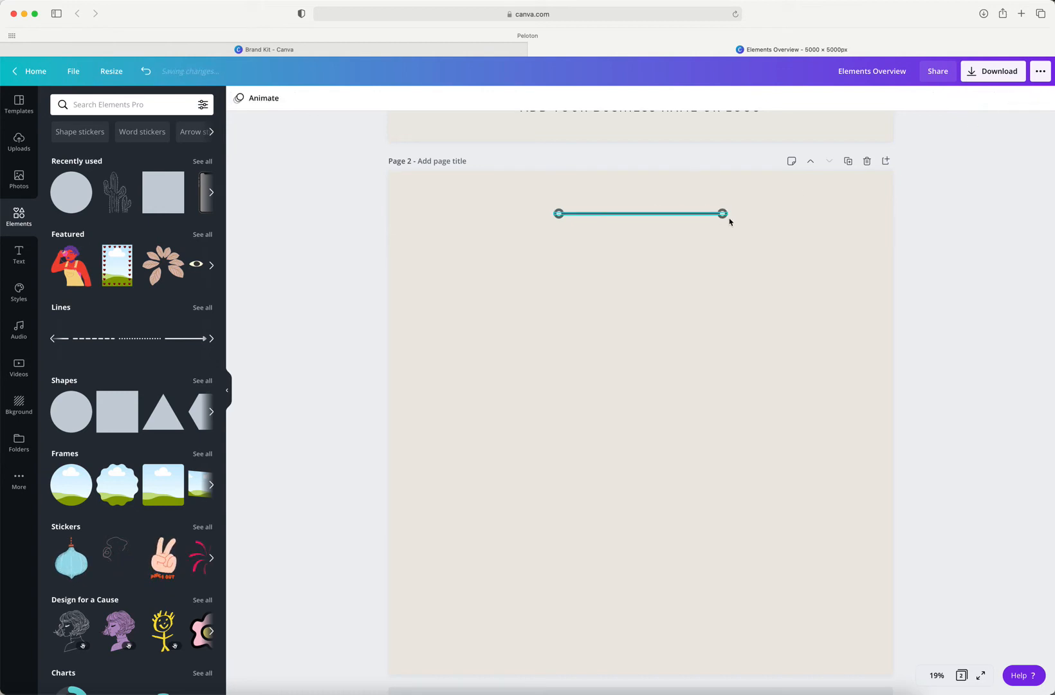
left_click(593, 213)
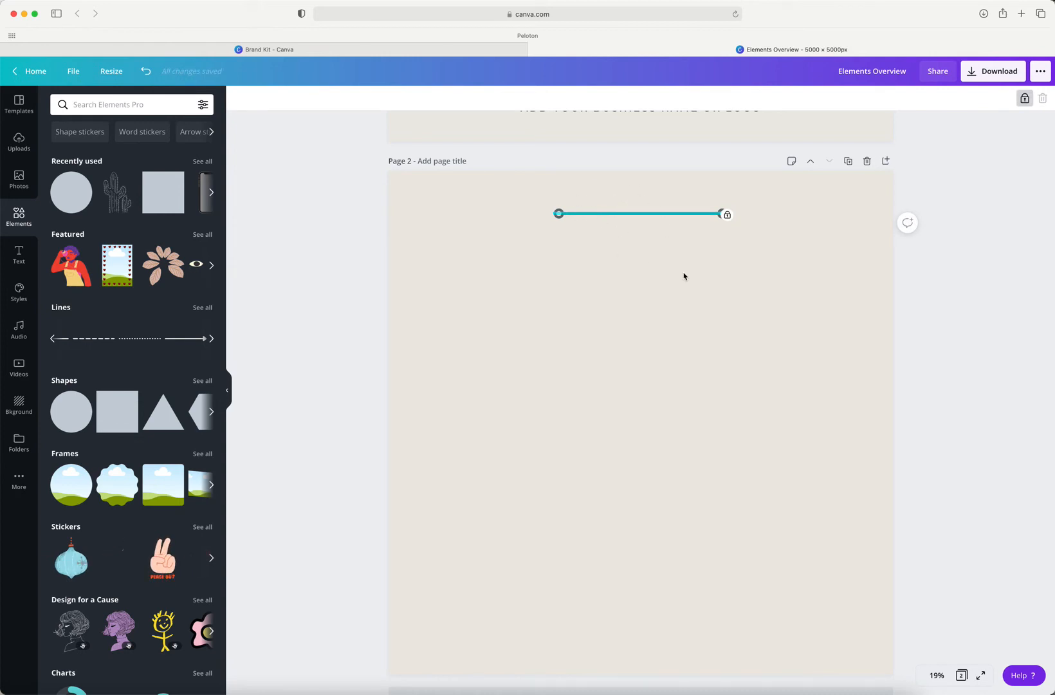
left_click(703, 287)
scroll(720, 219, "down", 1)
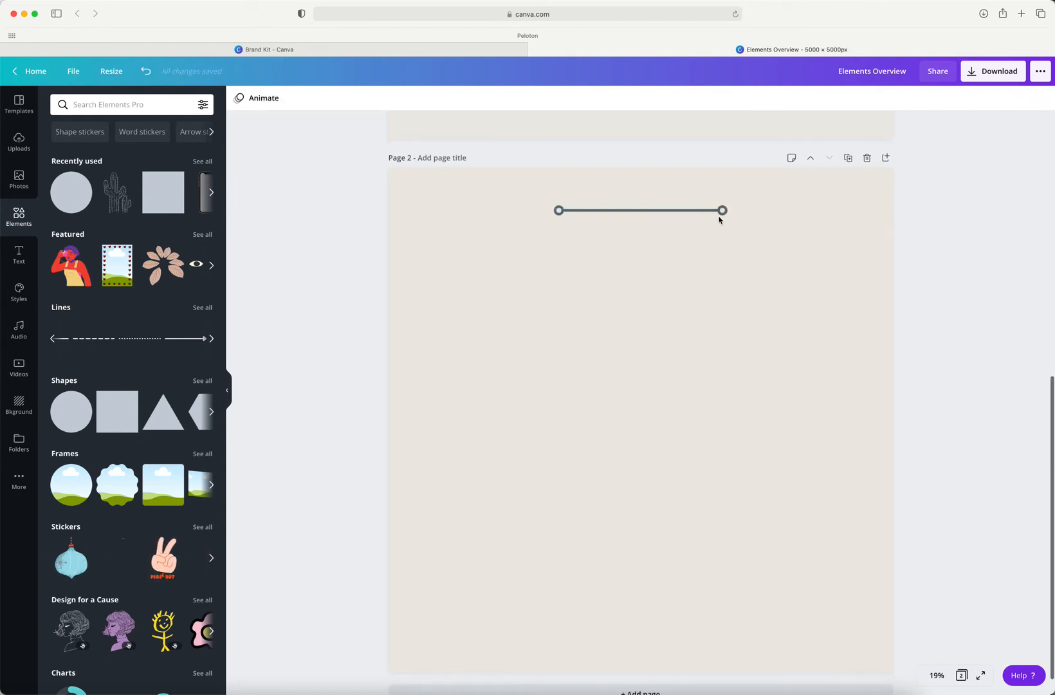
scroll(699, 215, "up", 2)
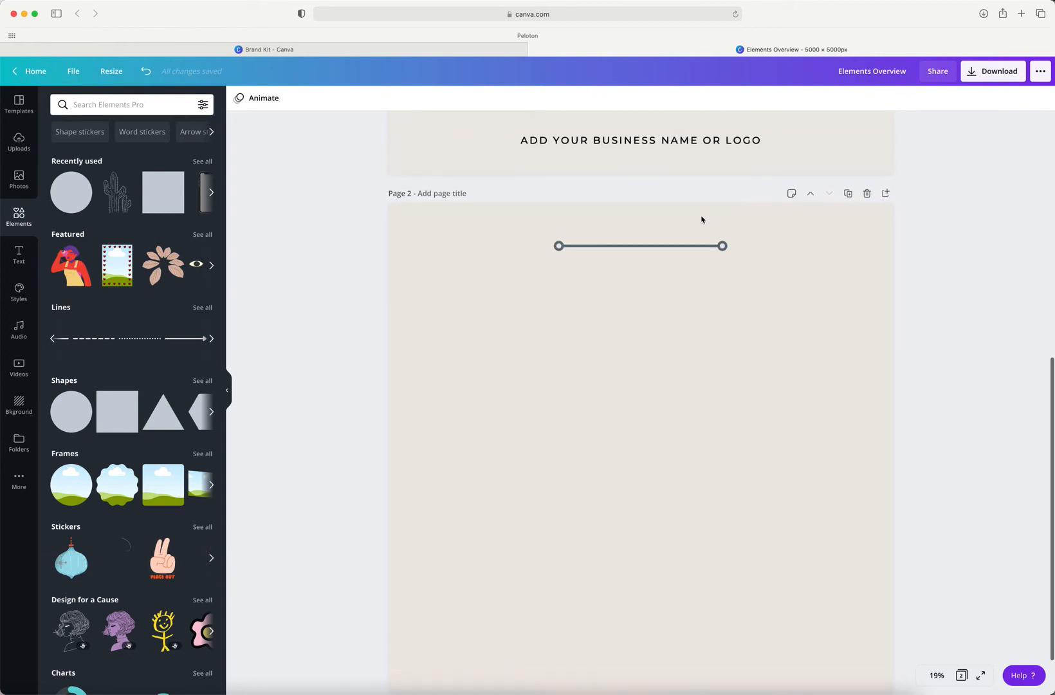
Step: Duplicate the line and place the copy parallel to and directly below the original
left_click(691, 253)
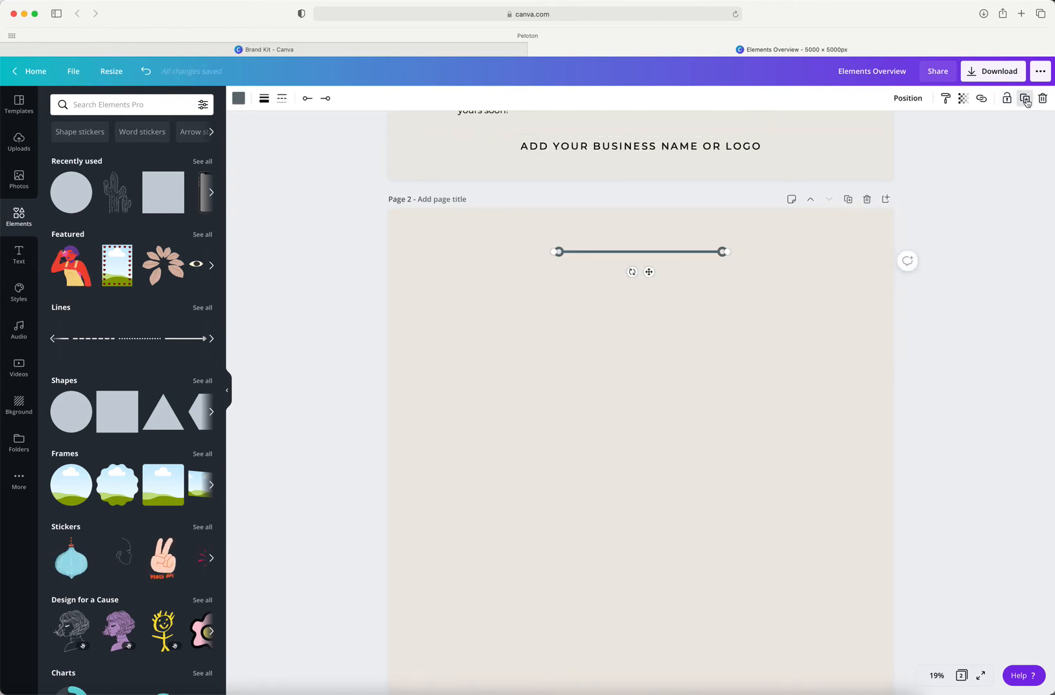
left_click(1024, 99)
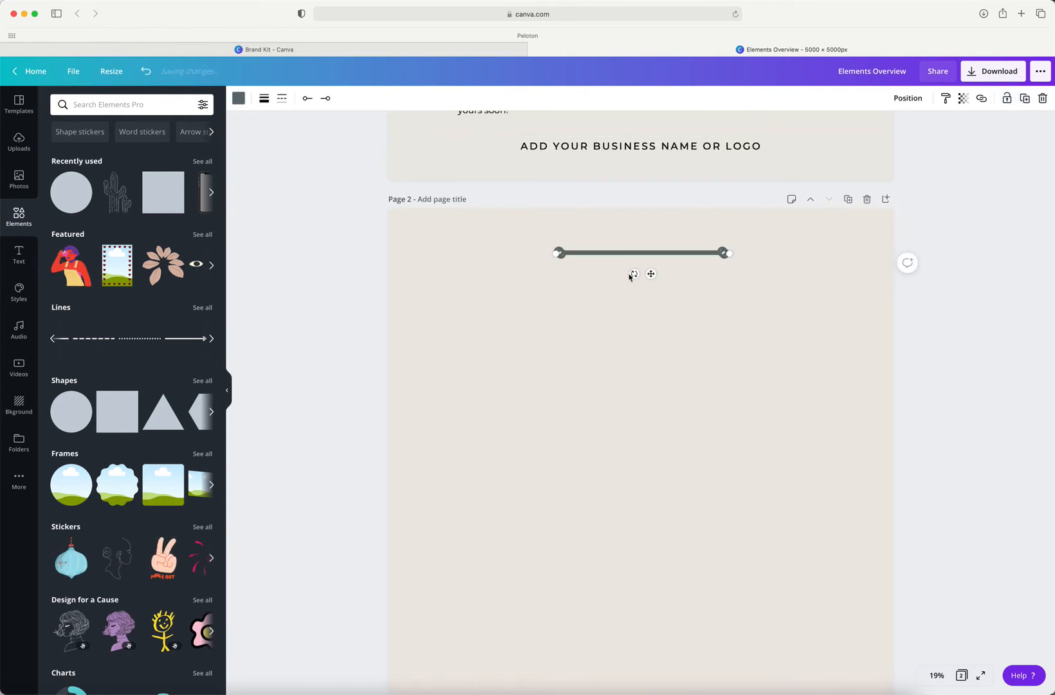
mouse_move(651, 274)
left_mouse_down()
mouse_move(648, 288)
mouse_move(659, 283)
left_mouse_up()
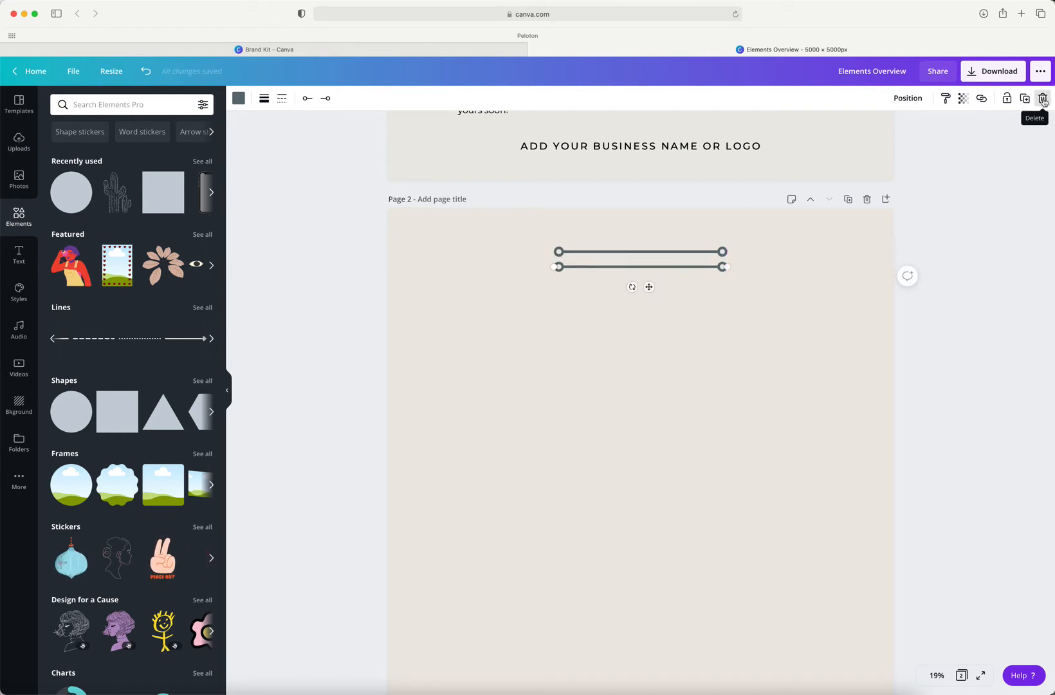
scroll(825, 335, "down", 1)
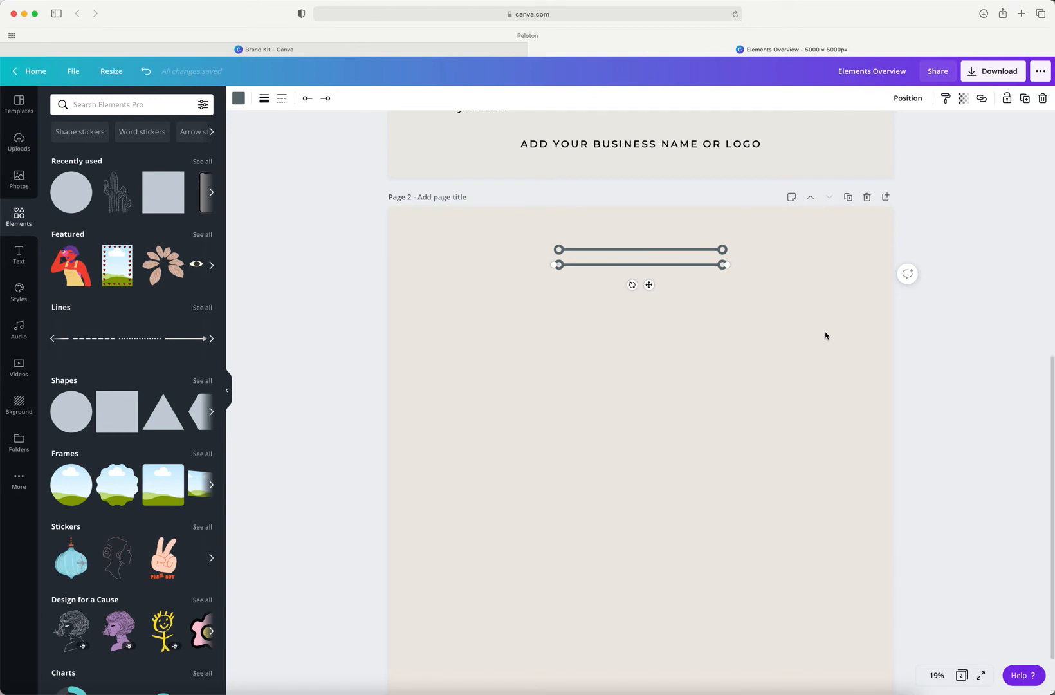
left_click(764, 329)
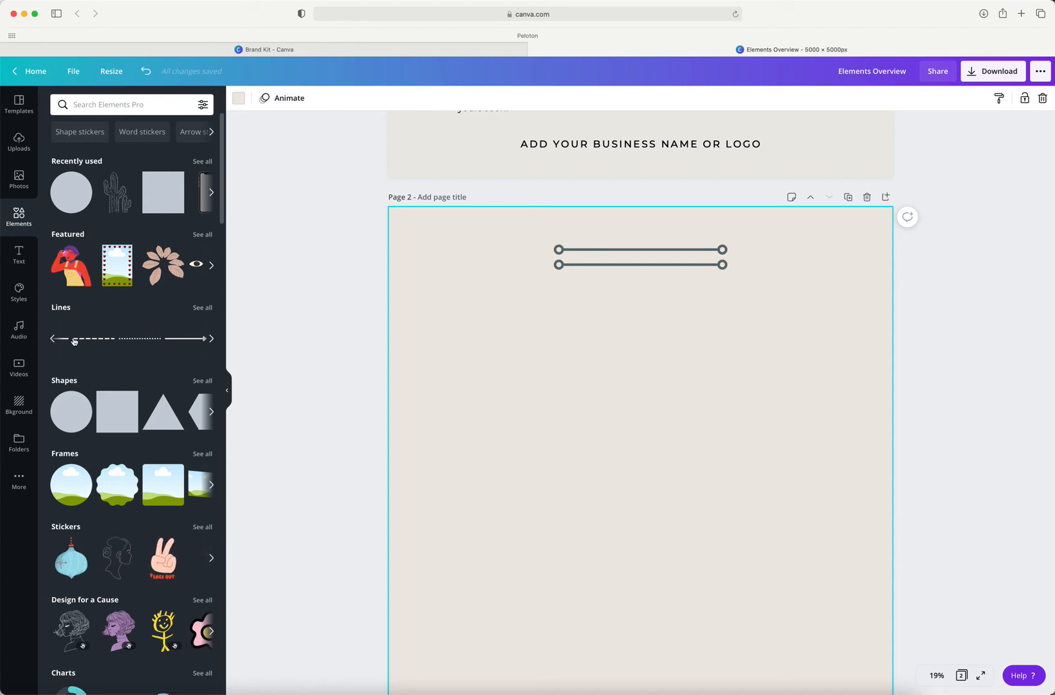
Step: Try the Pan and Rise page animations on page 2 and set the animation back to None
scroll(74, 342, "left", 1)
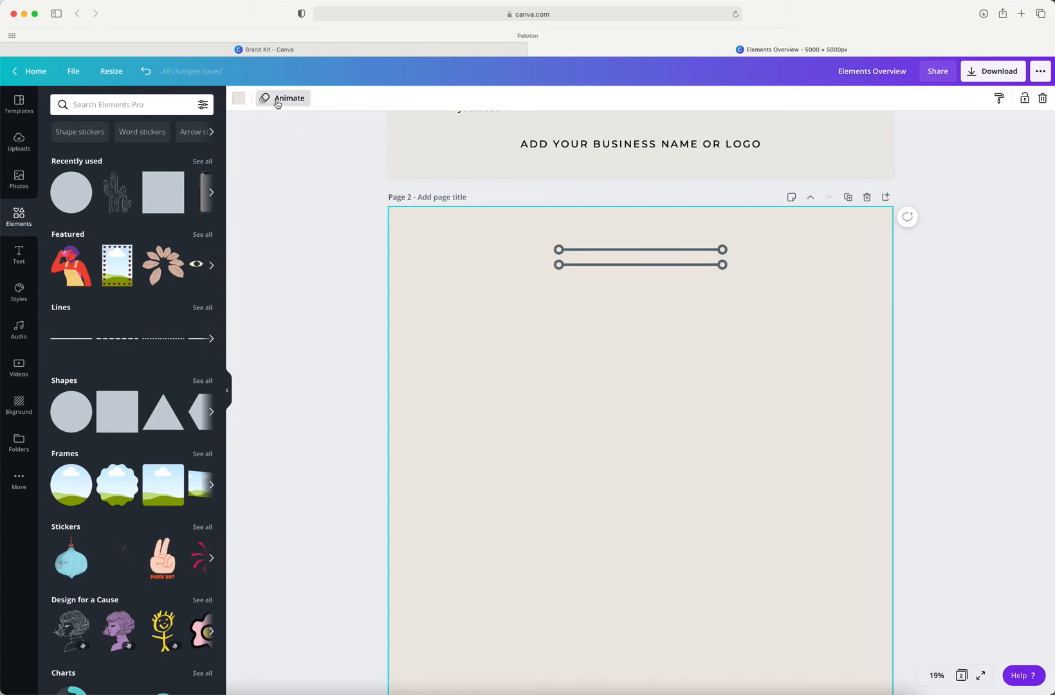
scroll(583, 255, "down", 1)
left_click(583, 254)
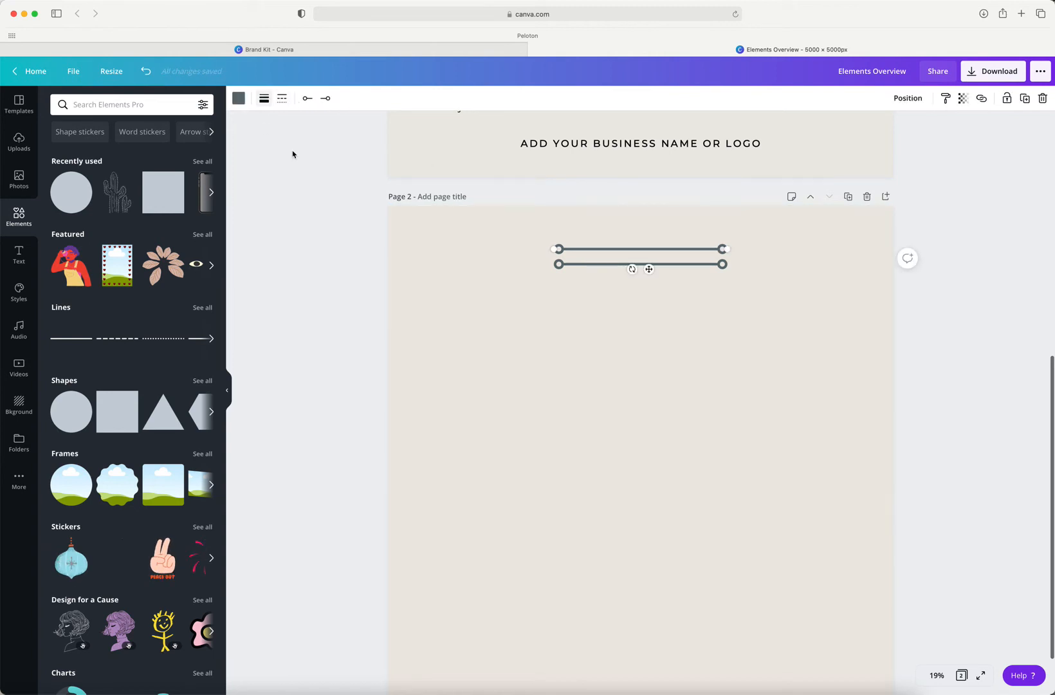
left_click(585, 316)
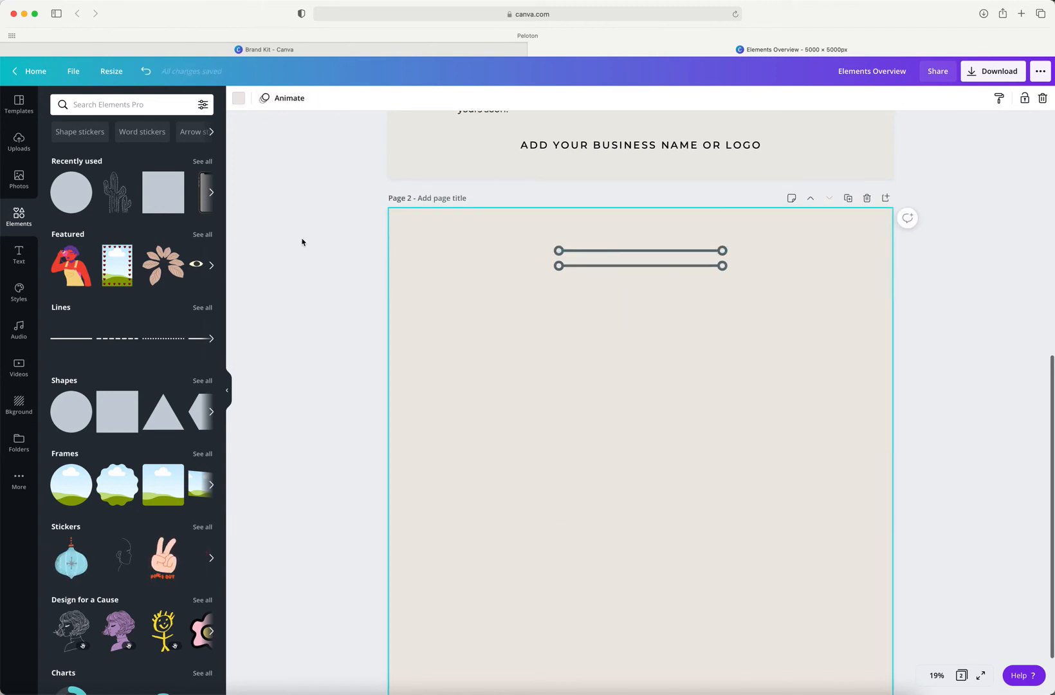
left_click(274, 98)
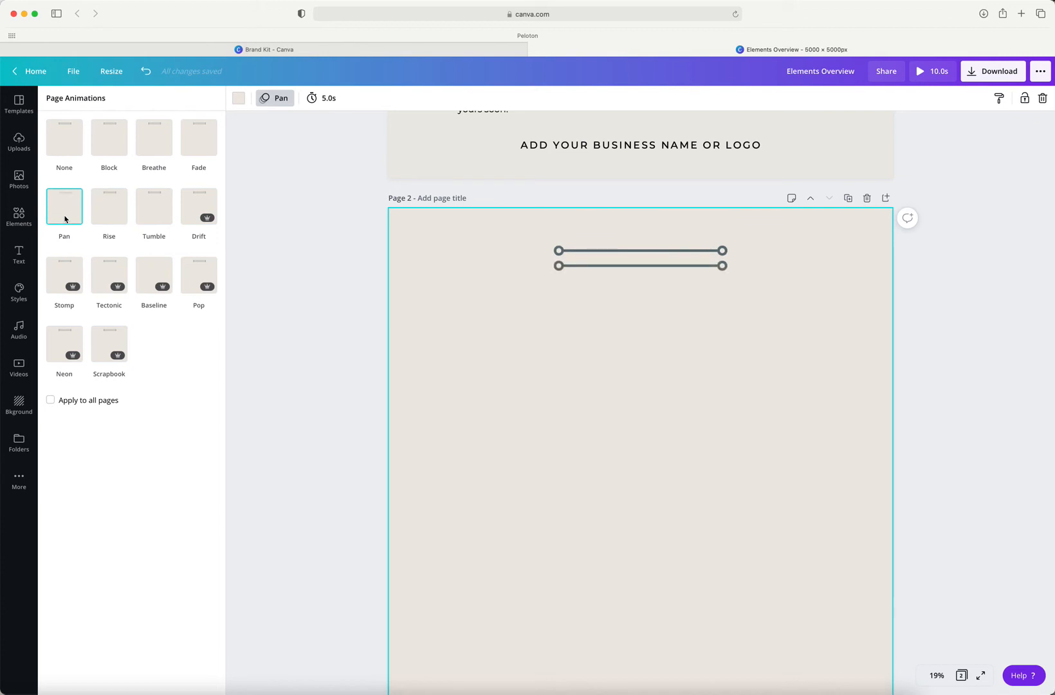
left_click(113, 219)
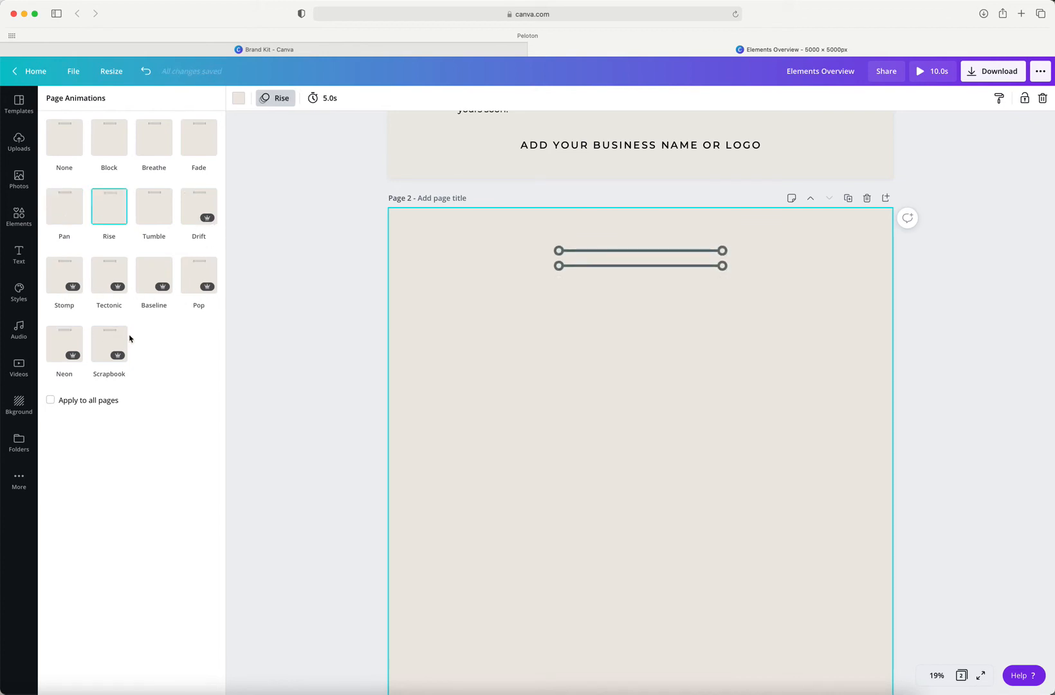
left_click(64, 141)
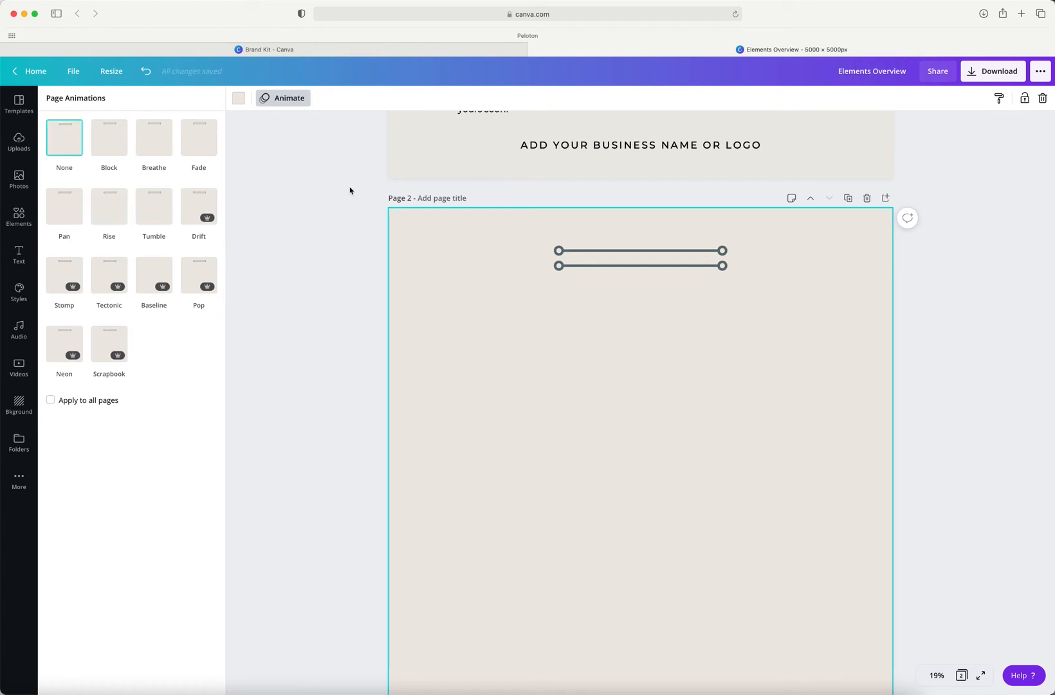
left_click(345, 253)
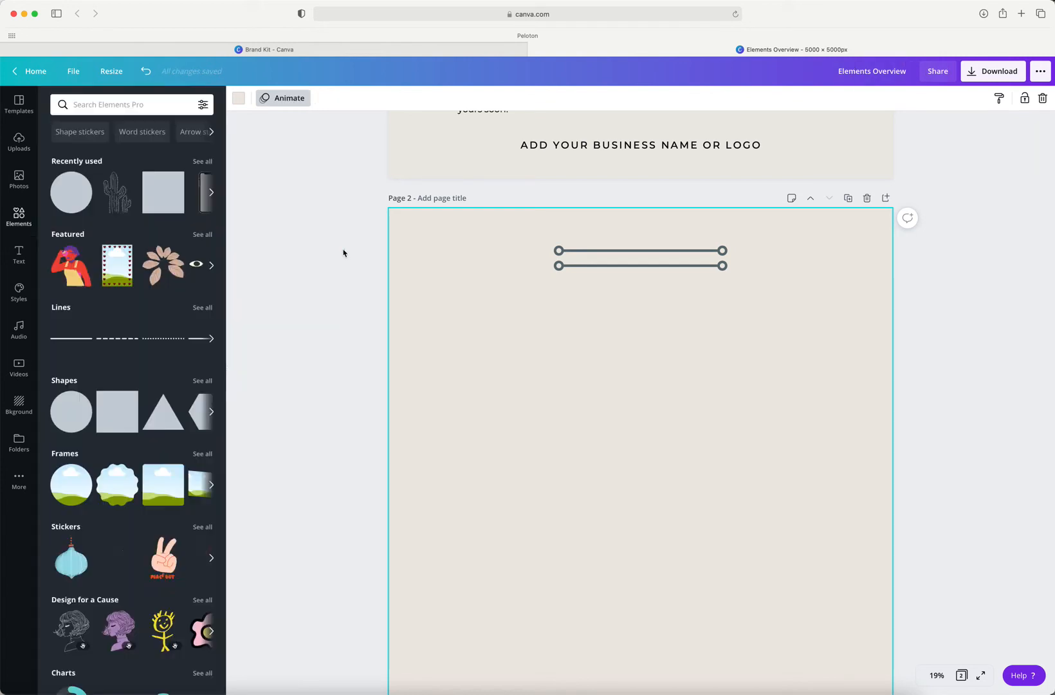
Step: Add a circle shape, shrink it to about 1,273 × 1,273, and place it in the page's left part below the lines
scroll(343, 256, "down", 2)
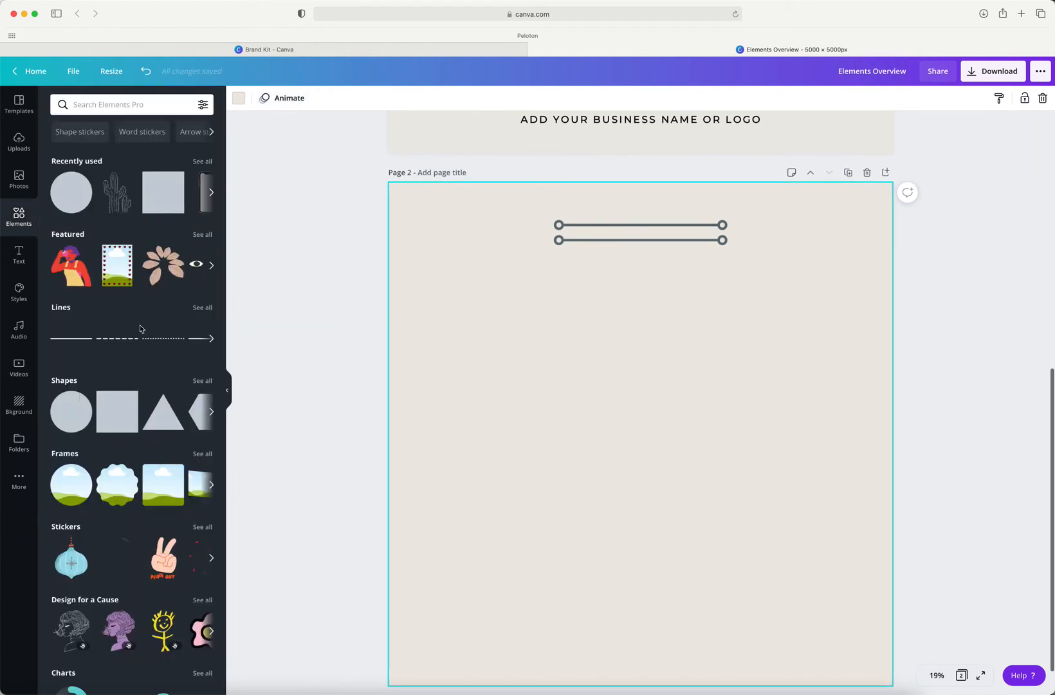
scroll(141, 329, "down", 3)
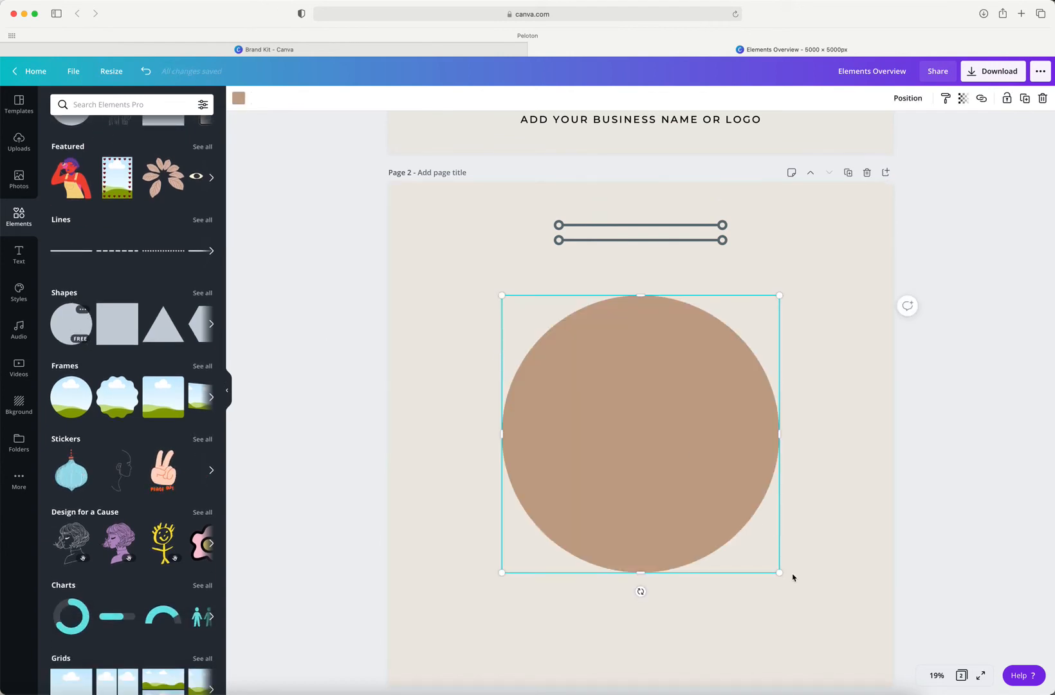
left_click_drag(779, 572, 631, 424)
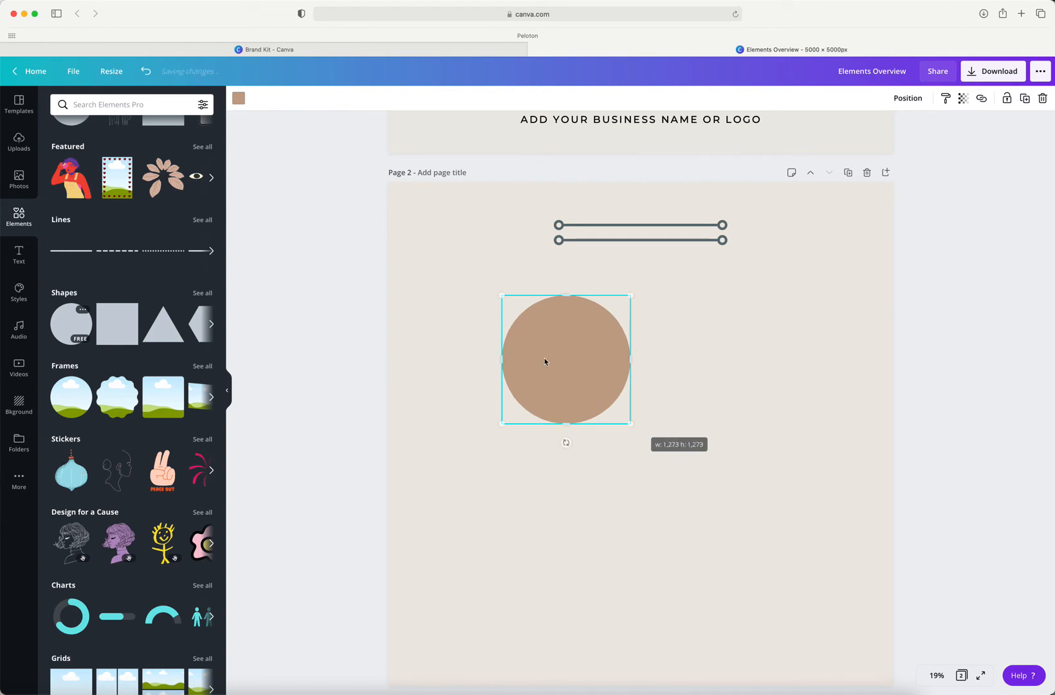
left_click_drag(545, 359, 479, 350)
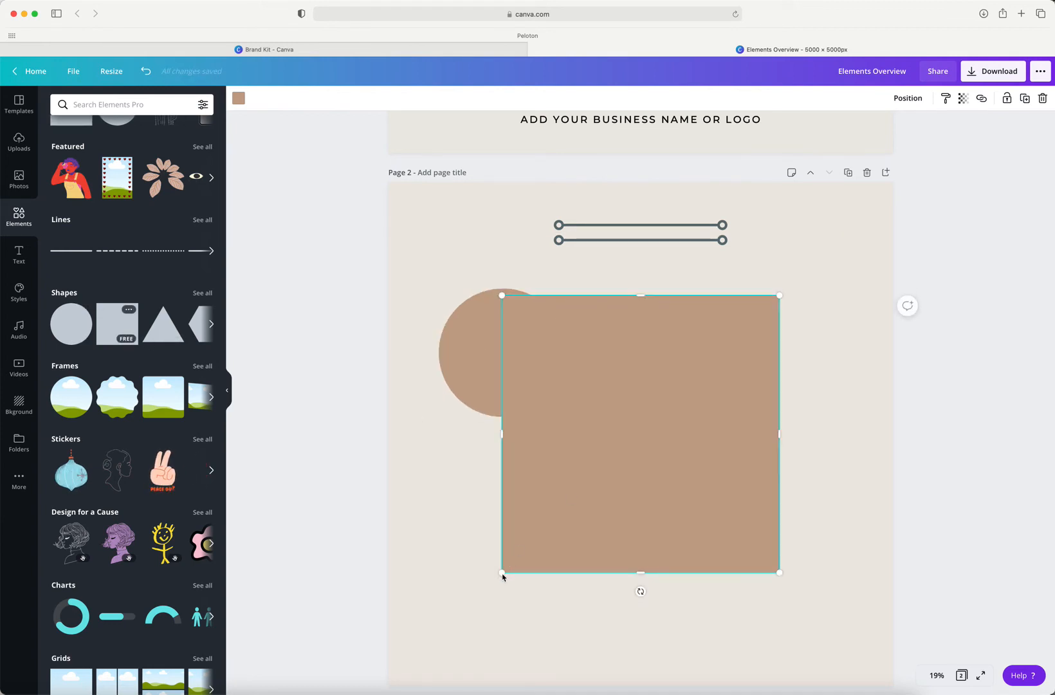
Step: Add a square and a triangle, shrink both to roughly the circle's size, and arrange the three shapes in a row below the lines
left_click_drag(501, 571, 648, 436)
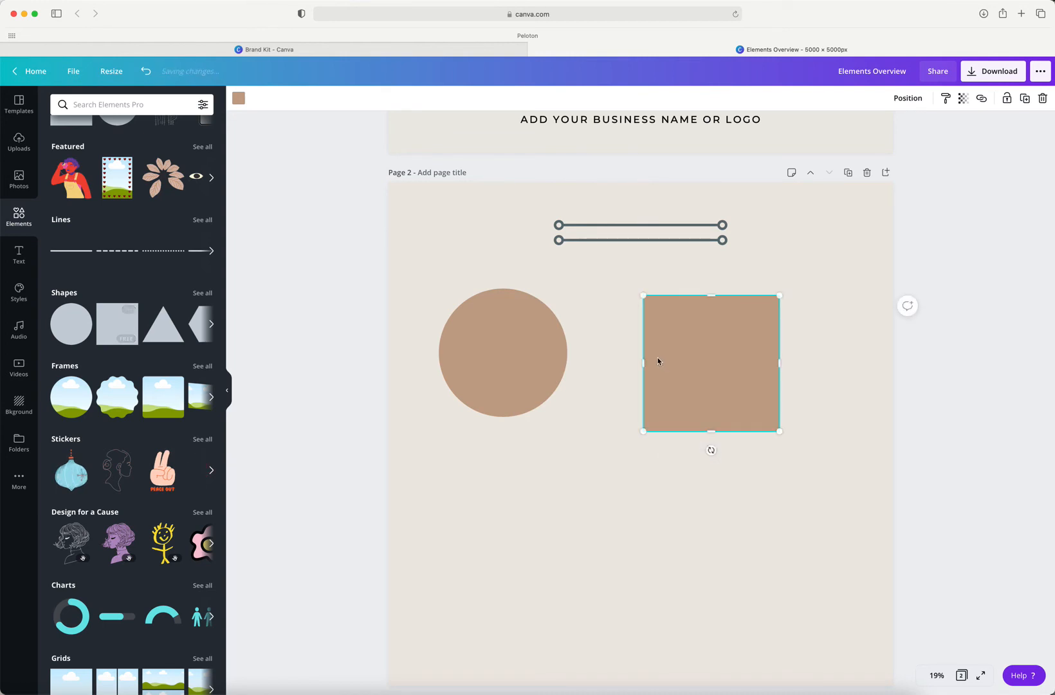
left_click_drag(657, 360, 657, 361)
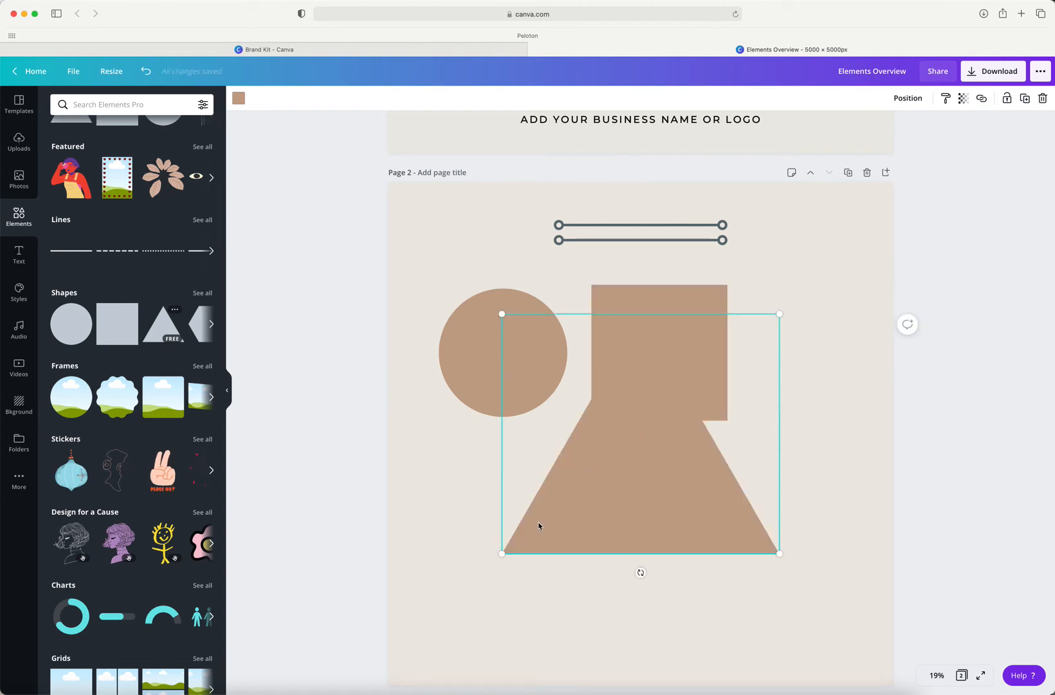
left_click_drag(502, 553, 783, 371)
left_click_drag(488, 358, 475, 357)
Step: Shrink the square slightly and reposition it between the circle and the triangle
left_click(721, 332)
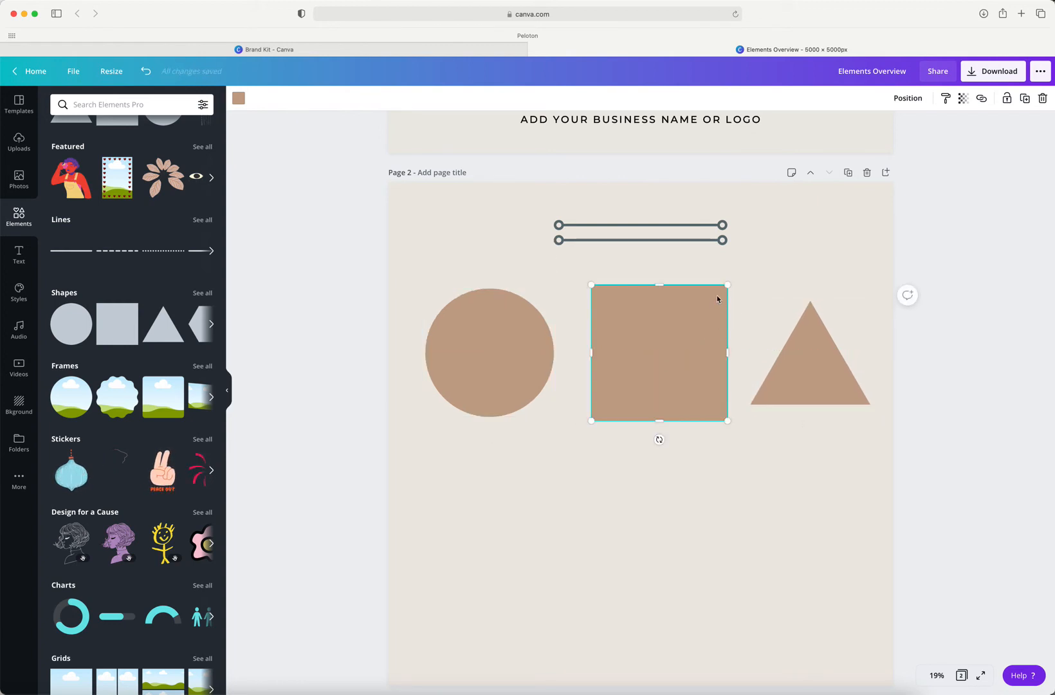
left_click_drag(726, 286, 714, 307)
left_click_drag(682, 356, 690, 353)
Step: Recolor the shapes from the CMC palette: the circle slate blue-gray, the square dark charcoal and the triangle light beige
left_click(466, 357)
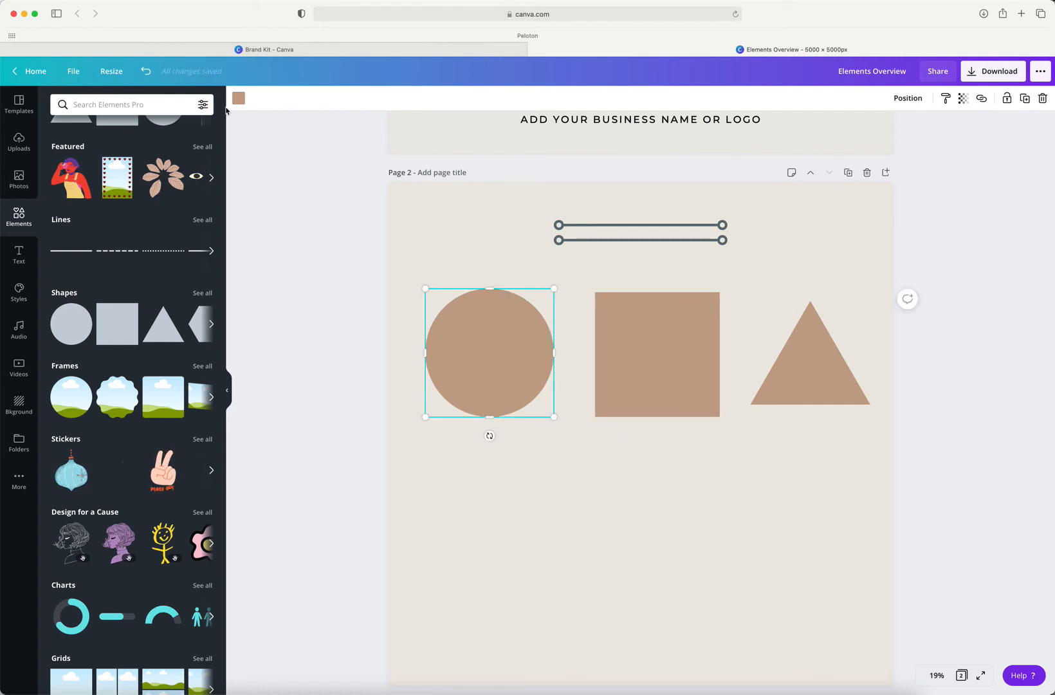
left_click(238, 97)
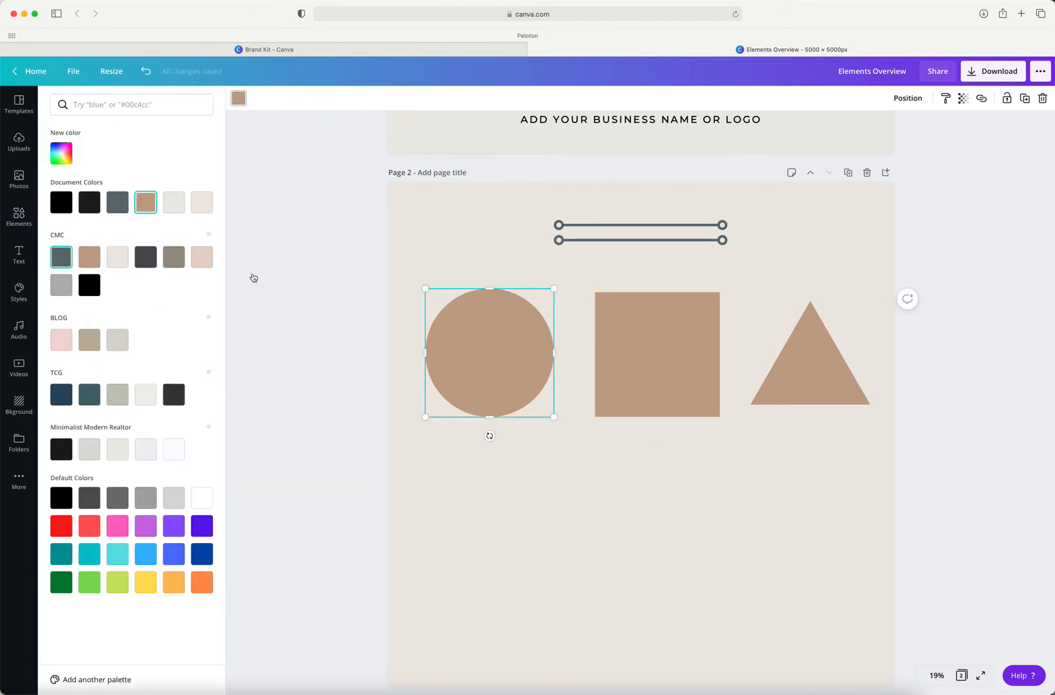
left_click(605, 339)
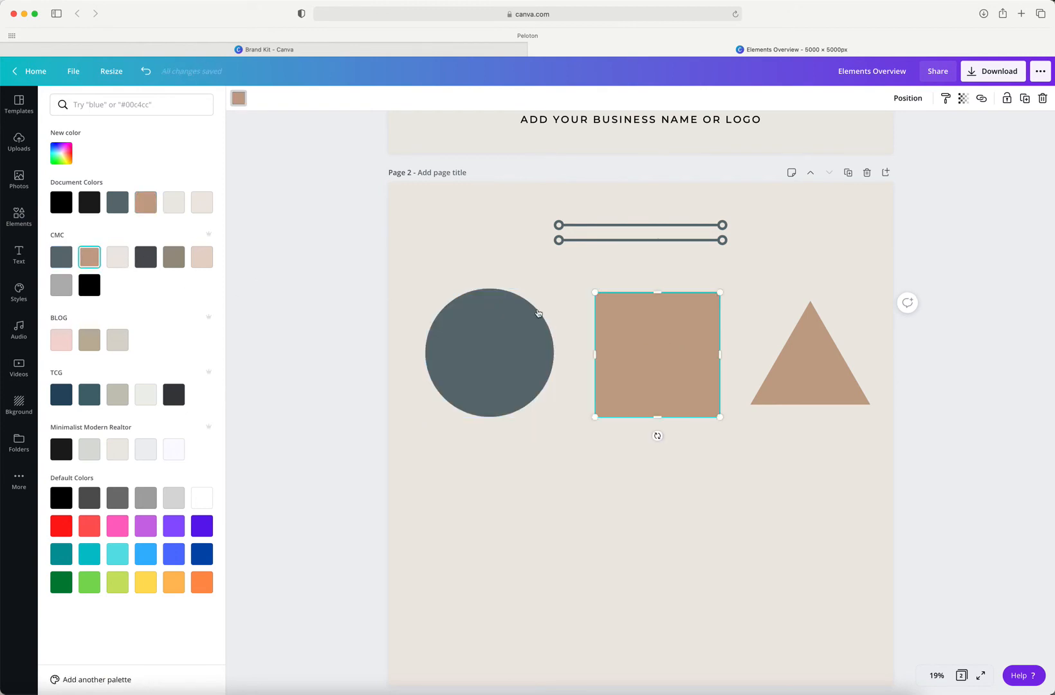
left_click(804, 361)
left_click(116, 256)
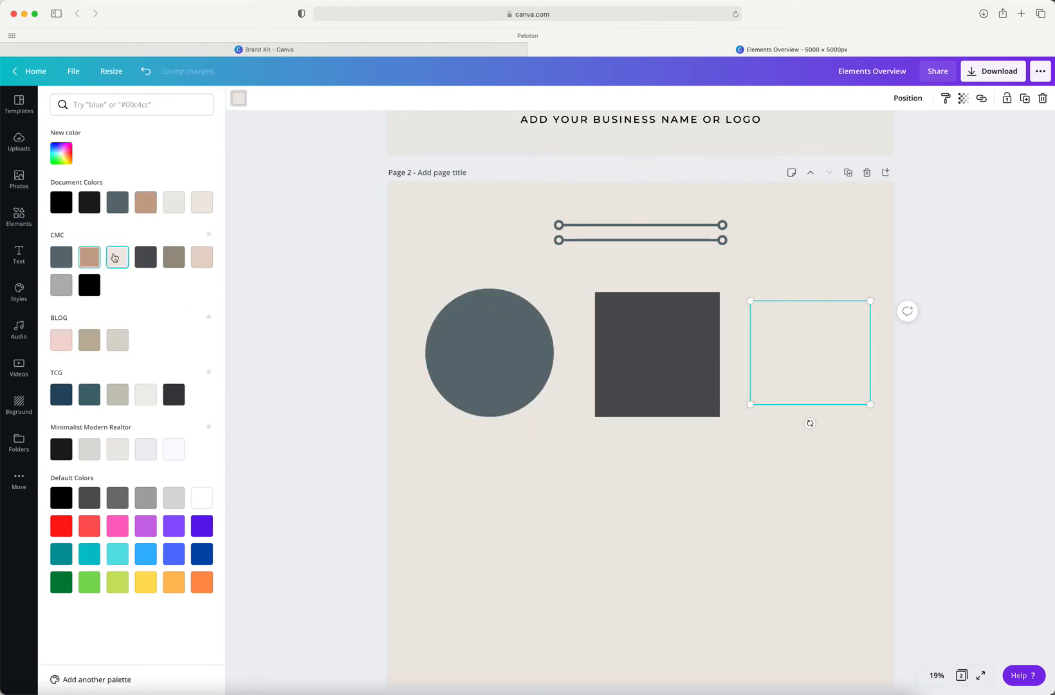
Step: Recolor the triangle taupe from the CMC palette and stretch the circle into a narrower, taller oval
left_click(174, 257)
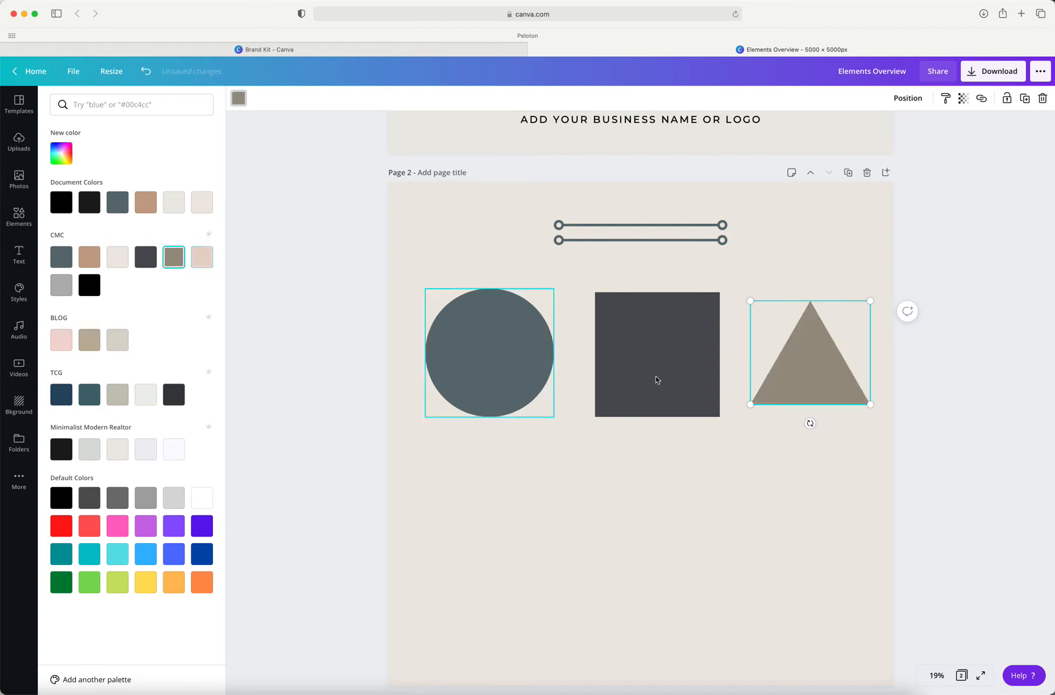
left_click(458, 357)
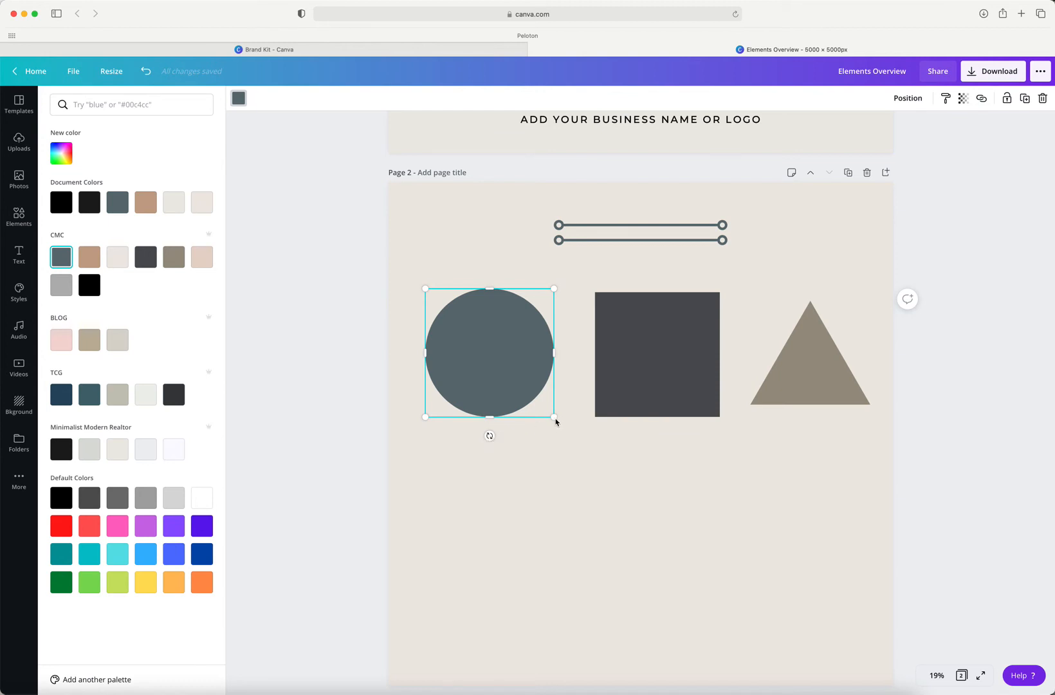
mouse_move(554, 417)
left_mouse_down()
mouse_move(496, 367)
mouse_move(559, 416)
left_mouse_up()
mouse_move(554, 358)
left_mouse_down()
mouse_move(489, 356)
mouse_move(548, 361)
left_mouse_up()
left_click_drag(486, 417, 487, 444)
Step: Enlarge the square slightly and shorten the oval until it is nearly round again
left_click(664, 386)
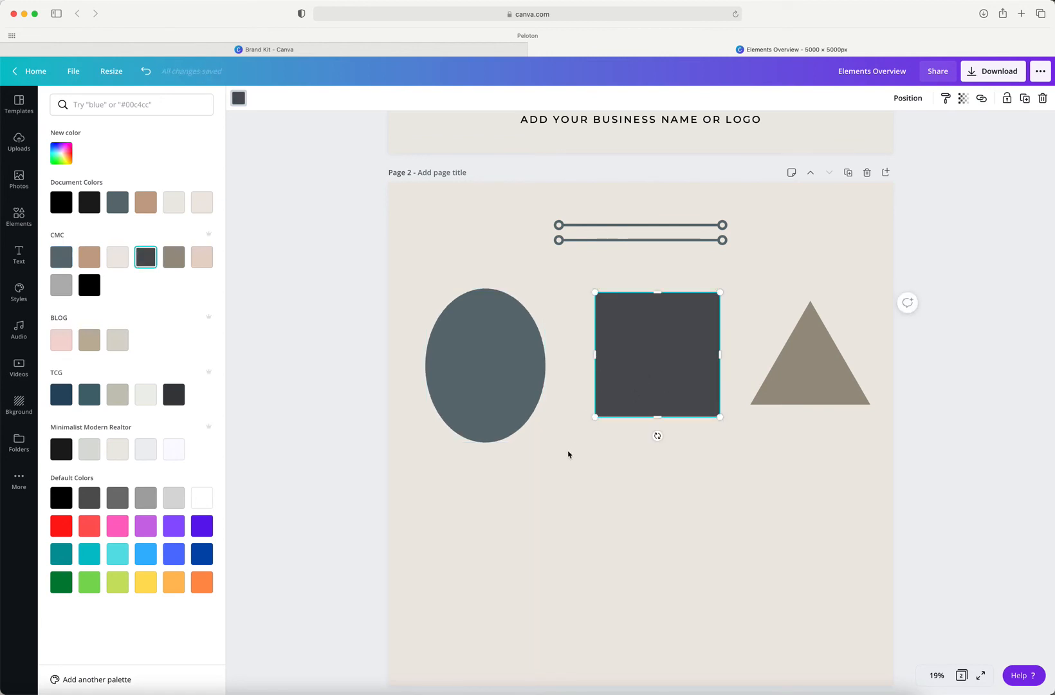
mouse_move(595, 417)
left_mouse_down()
mouse_move(565, 448)
mouse_move(607, 424)
mouse_move(594, 435)
mouse_move(585, 362)
mouse_move(660, 365)
mouse_move(588, 363)
mouse_move(594, 418)
mouse_move(583, 431)
mouse_move(648, 372)
mouse_move(591, 439)
mouse_move(583, 431)
left_mouse_up()
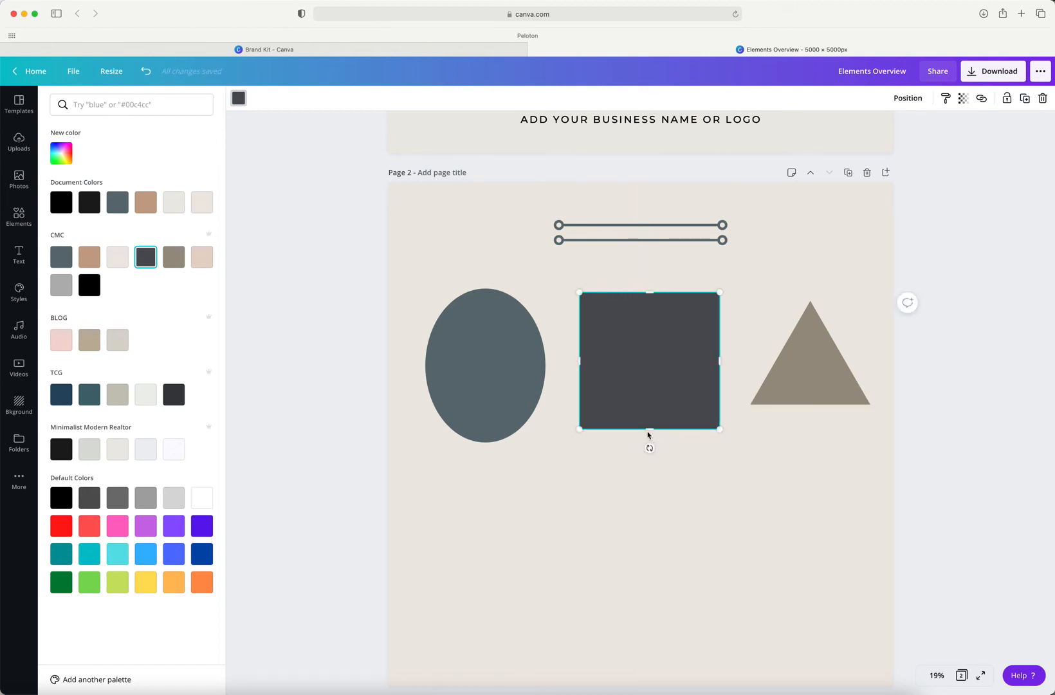
left_click(482, 442)
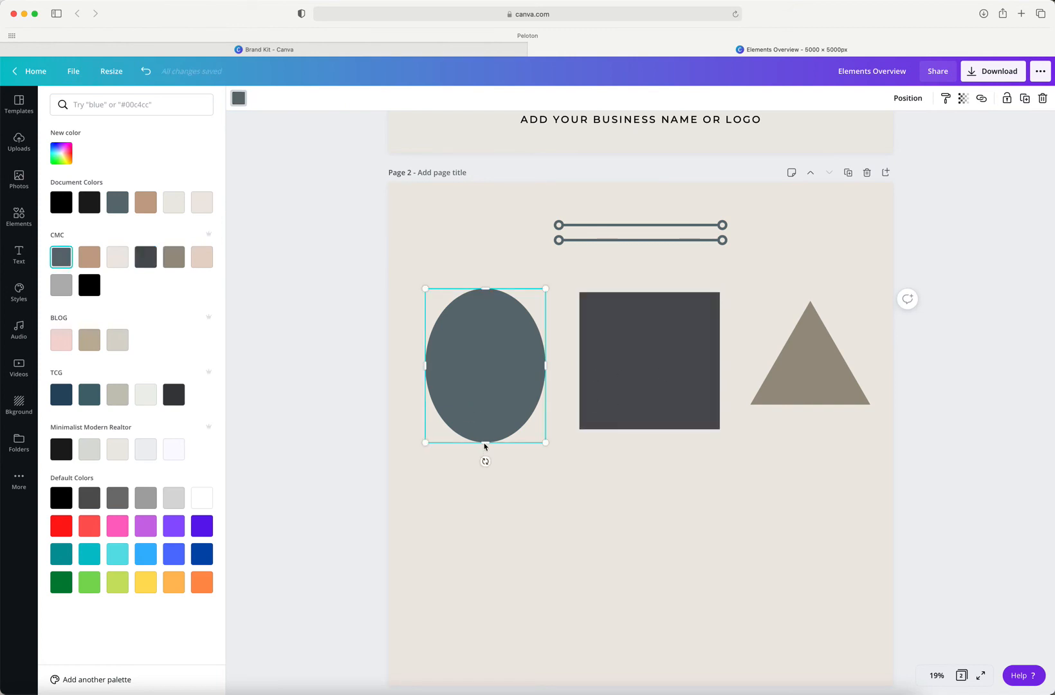
left_click_drag(485, 442, 485, 416)
Step: Enlarge and reposition the triangle beside the square, and shrink the square so both bottom edges line up with the circle's
left_click(808, 388)
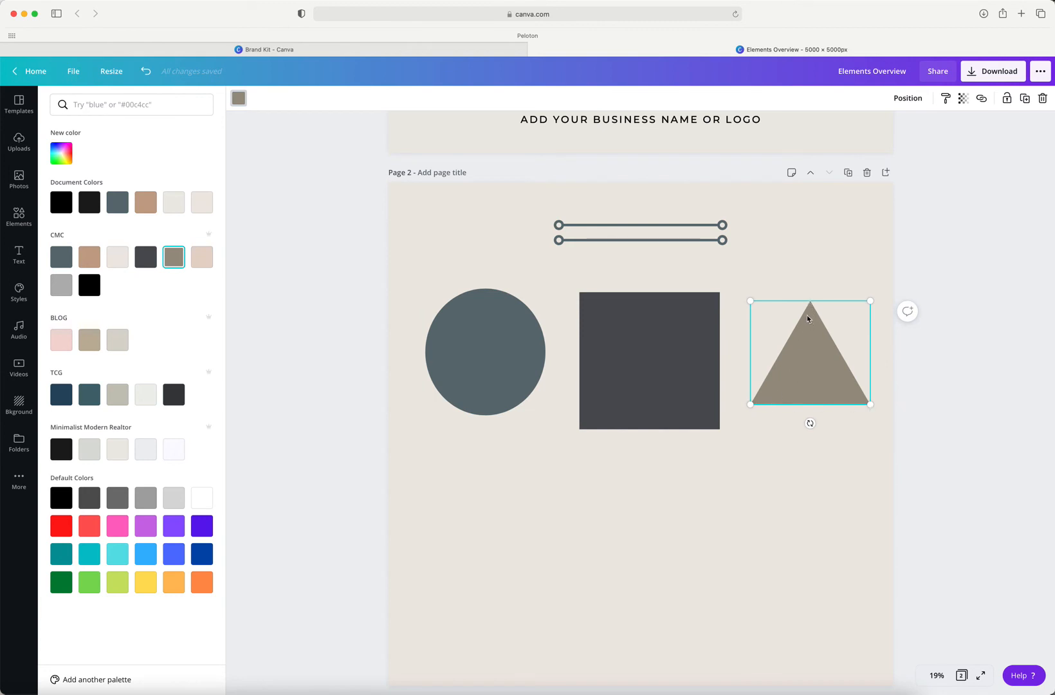
left_click_drag(808, 318, 798, 314)
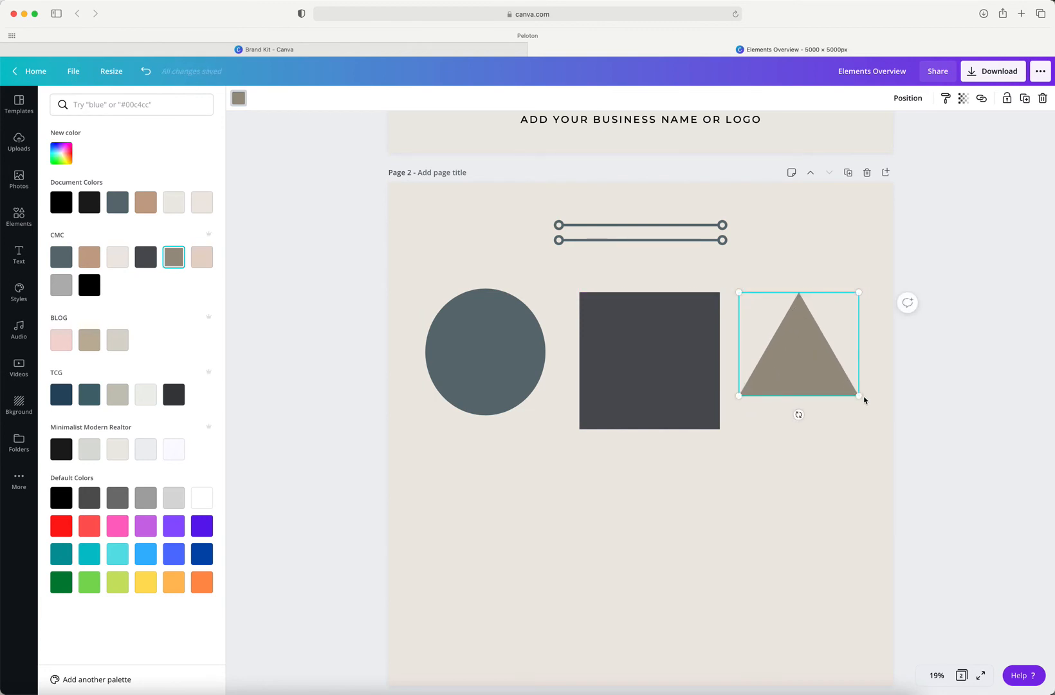
left_click_drag(859, 396, 872, 427)
left_click(679, 396)
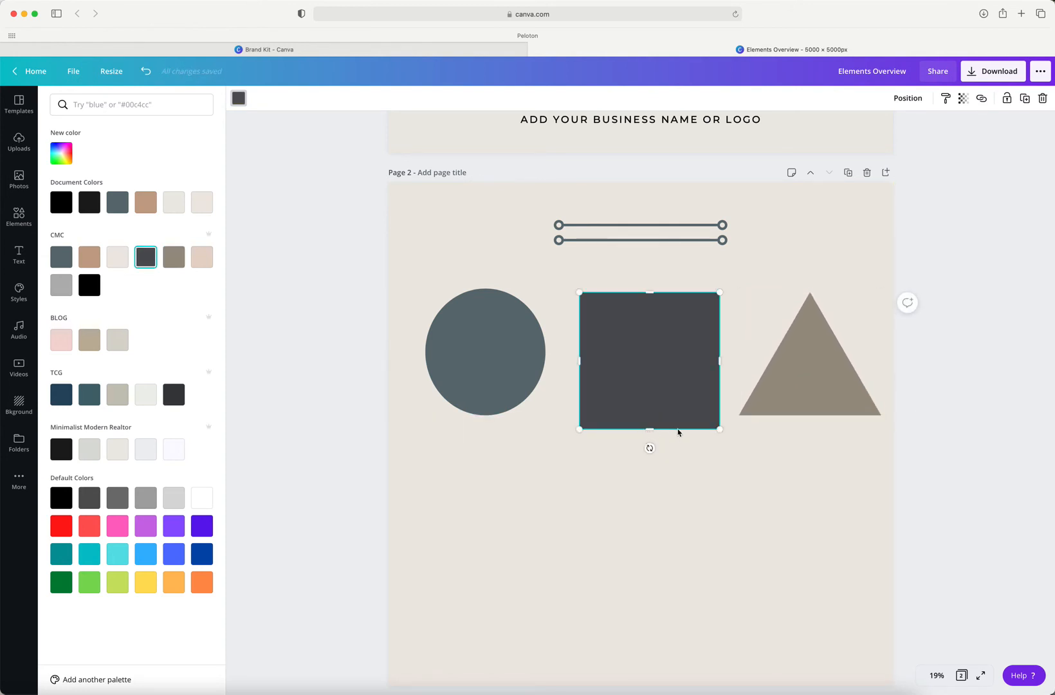
left_click_drag(720, 431, 643, 380)
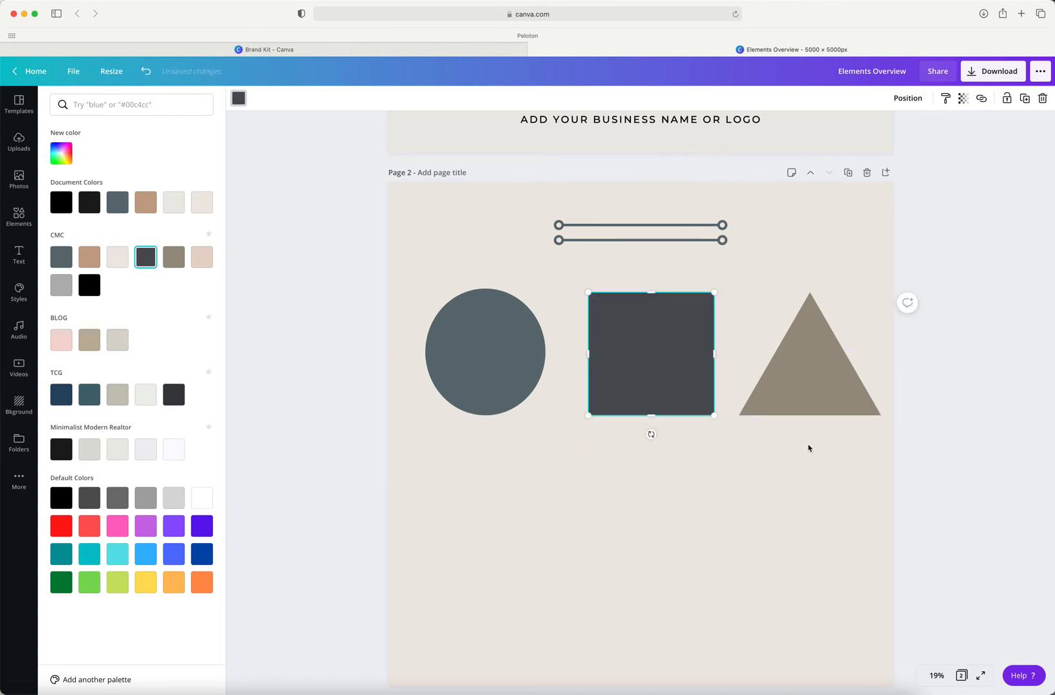
Step: Align the circle, square and triangle by their middles and tidy up their spacing
left_click_drag(808, 444, 518, 347)
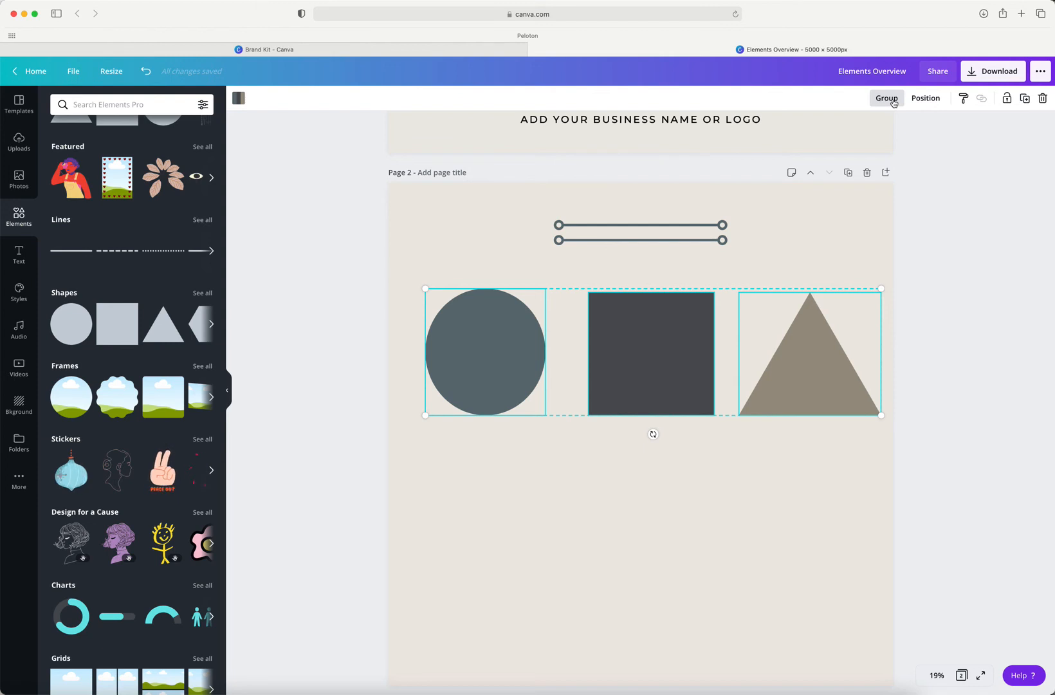
left_click(927, 101)
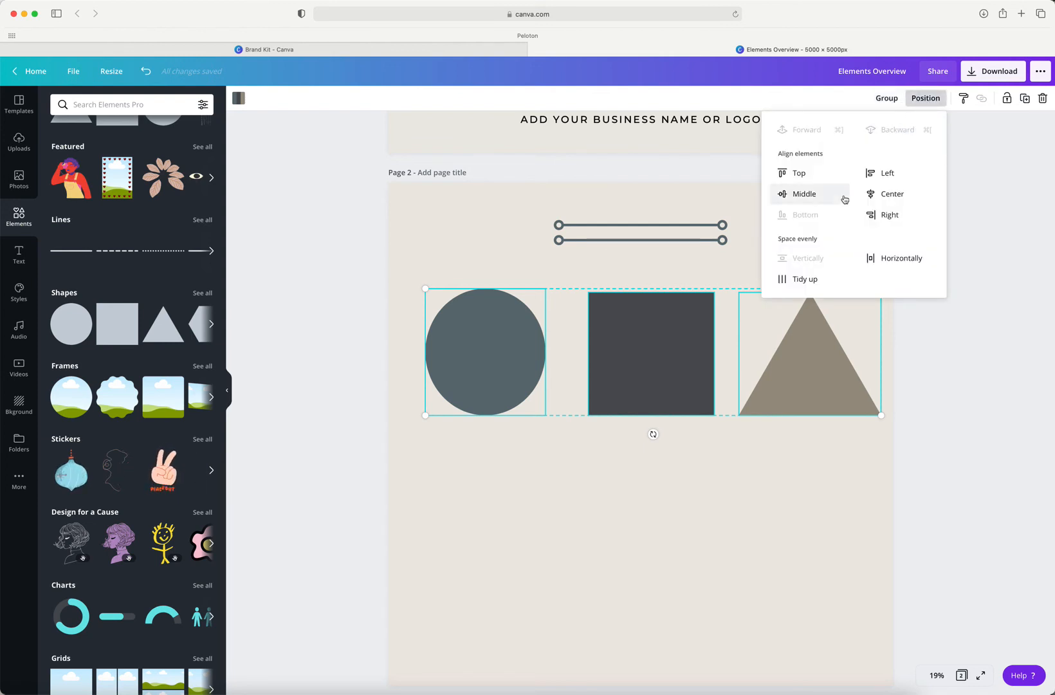
left_click(812, 198)
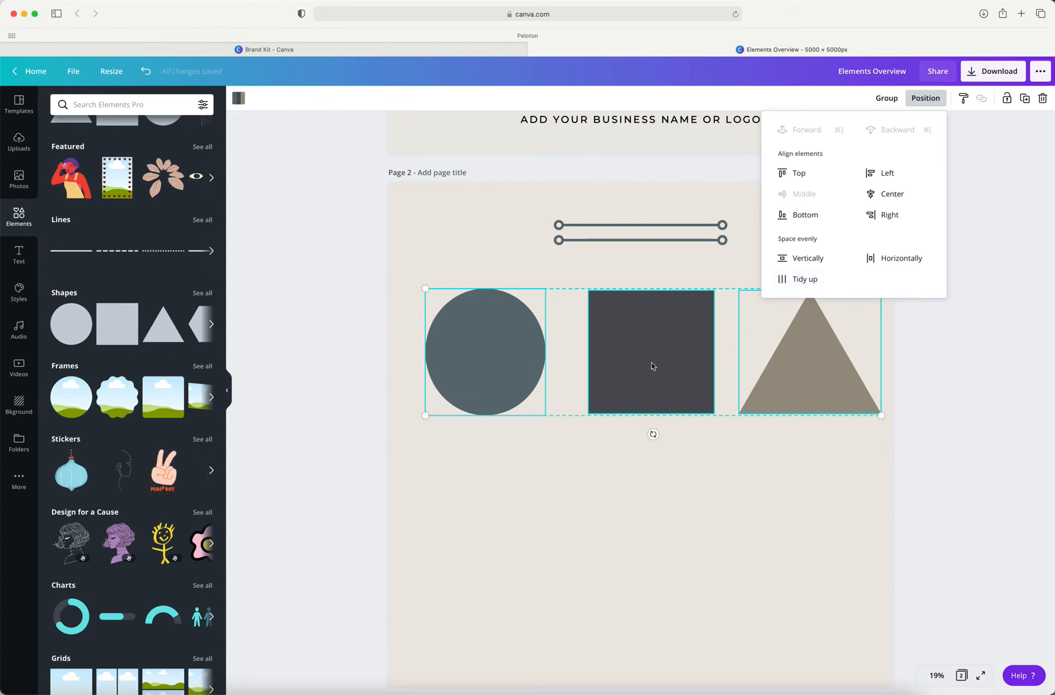
left_click(806, 280)
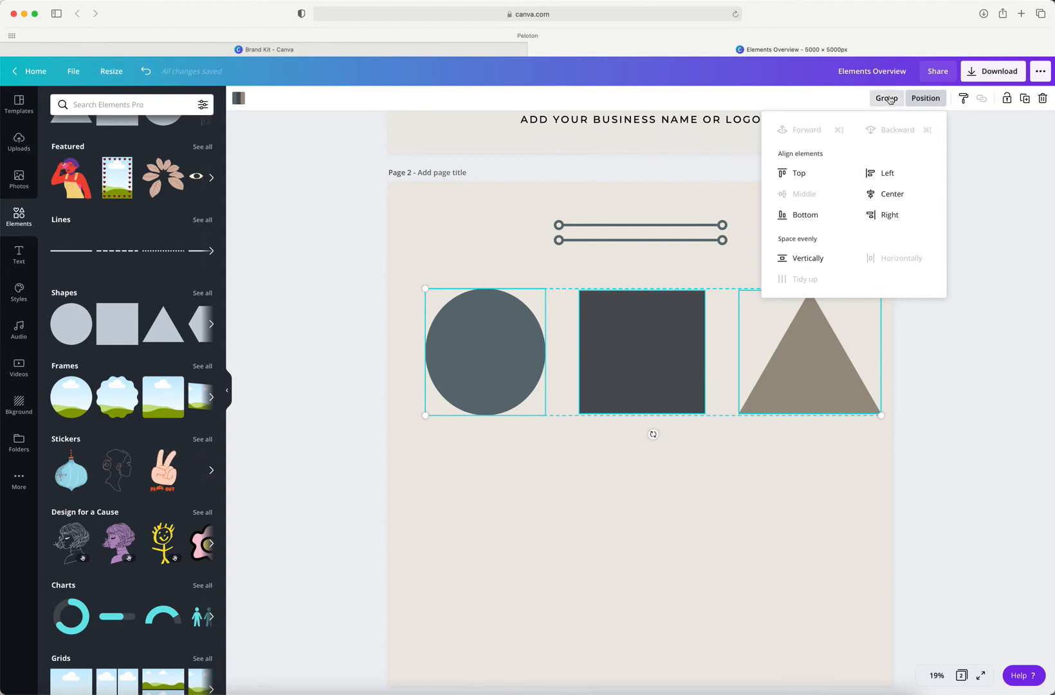
Step: Group the three shapes and move the group slightly up and to the left, closer to the lines
key("super+g")
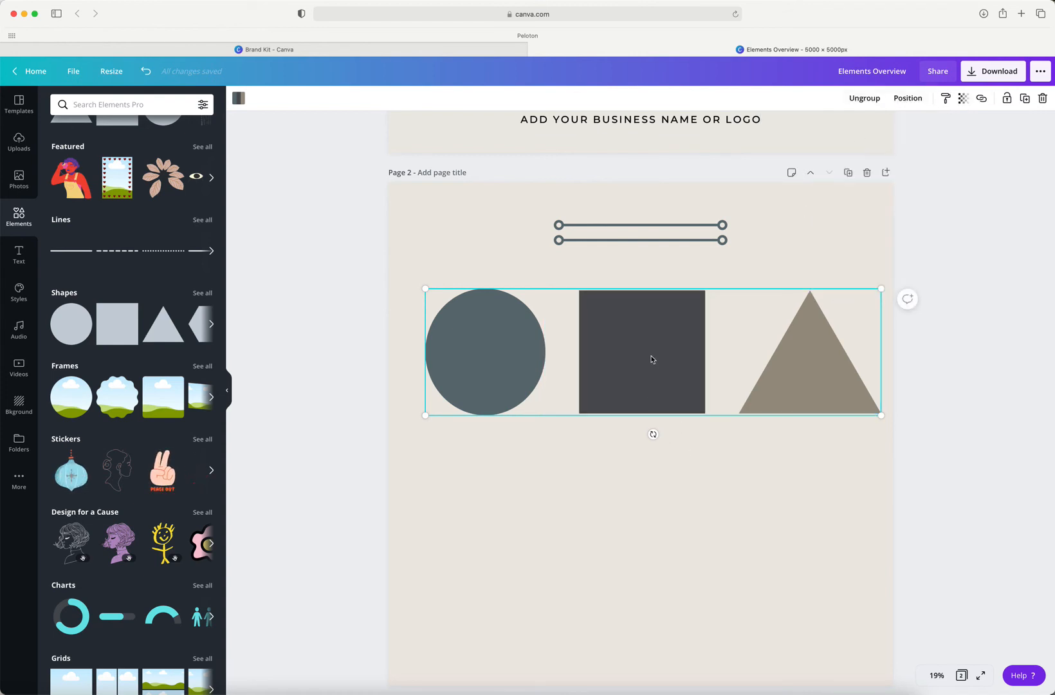
mouse_move(652, 359)
left_mouse_down()
mouse_move(646, 392)
mouse_move(644, 343)
left_mouse_up()
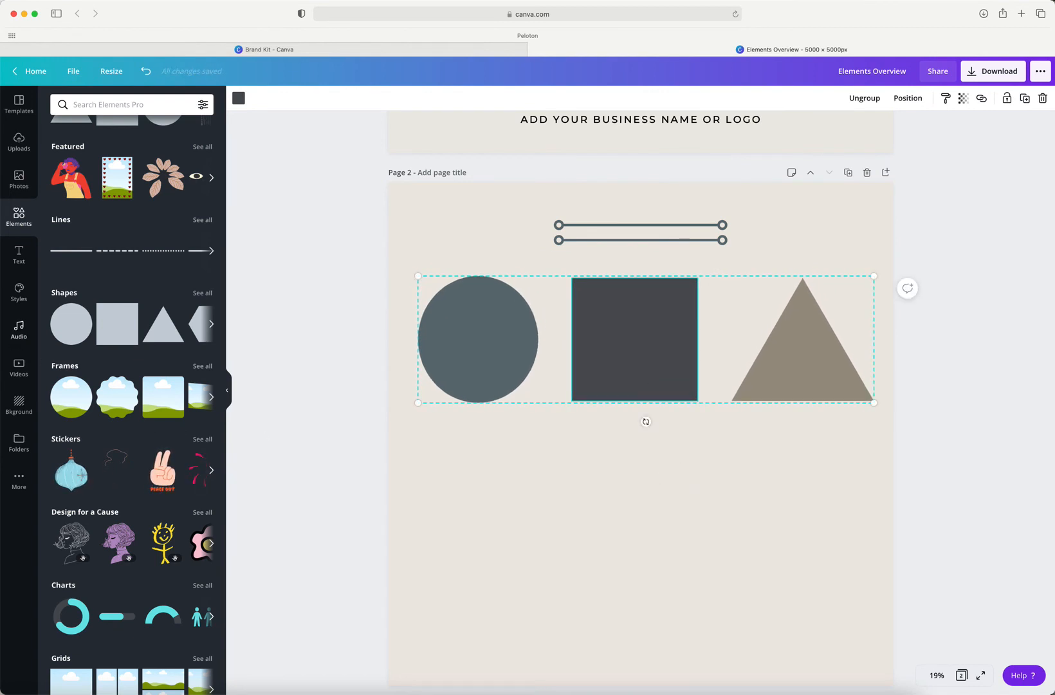
left_click(498, 452)
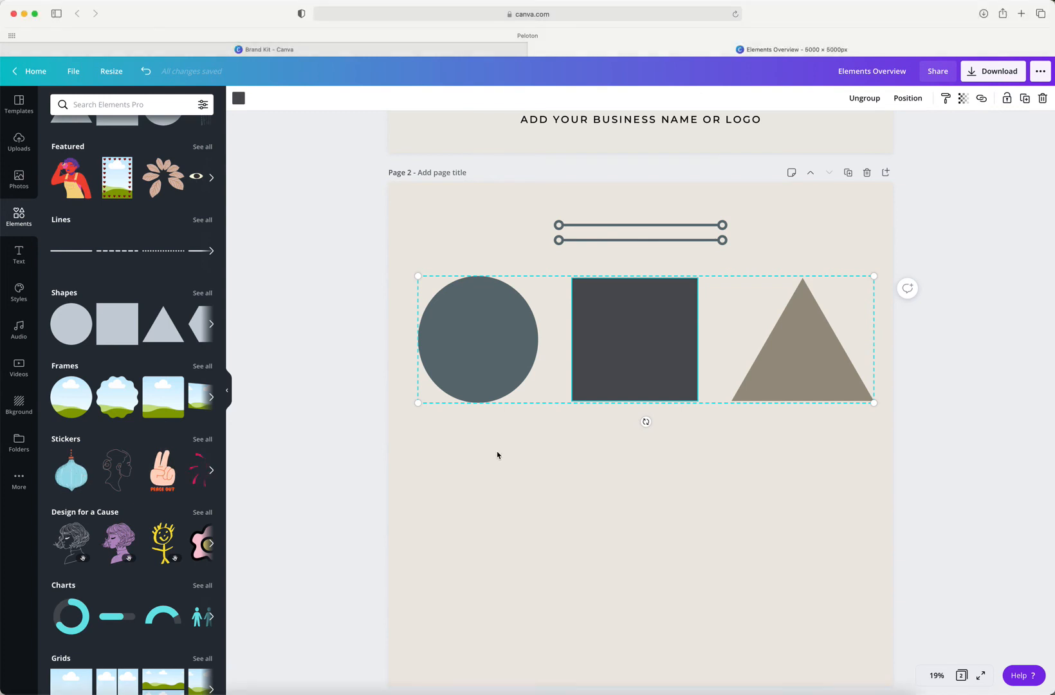
Step: Add a circular frame, shrink it to about 1,433 × 1,433 and place it below the blue-gray circle
left_click(69, 399)
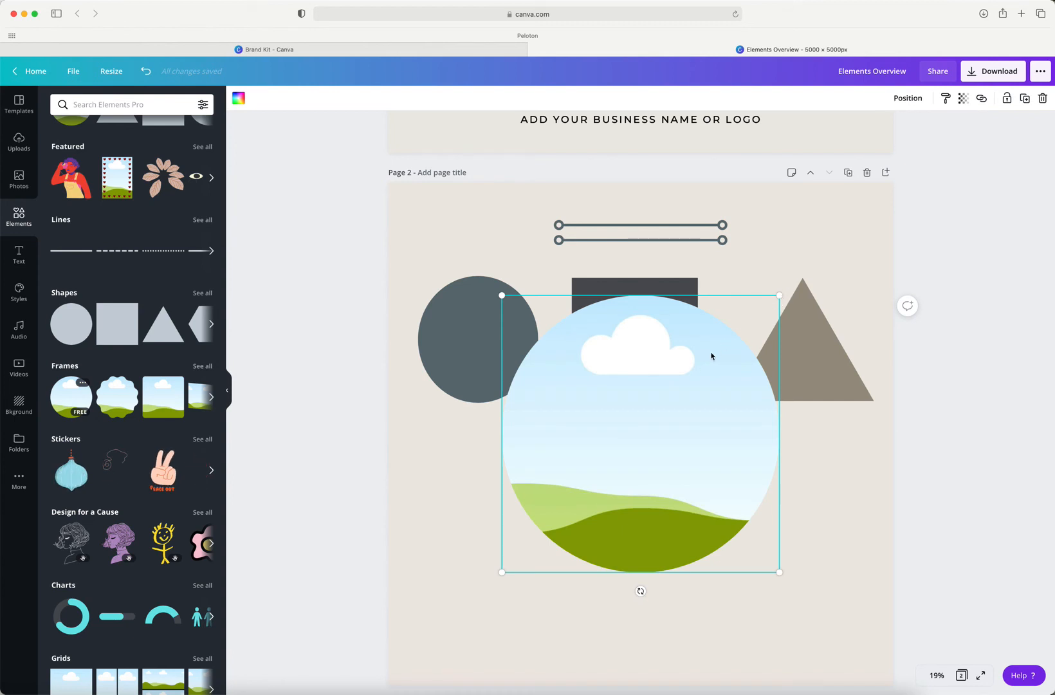
left_click_drag(779, 296, 672, 403)
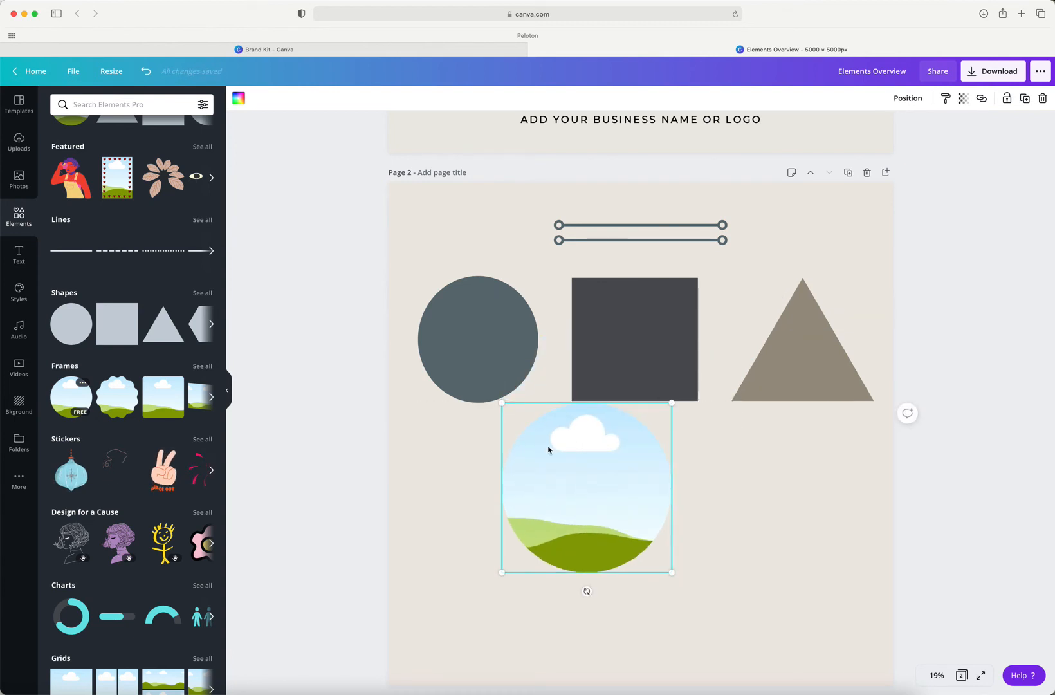
left_click_drag(602, 440, 514, 454)
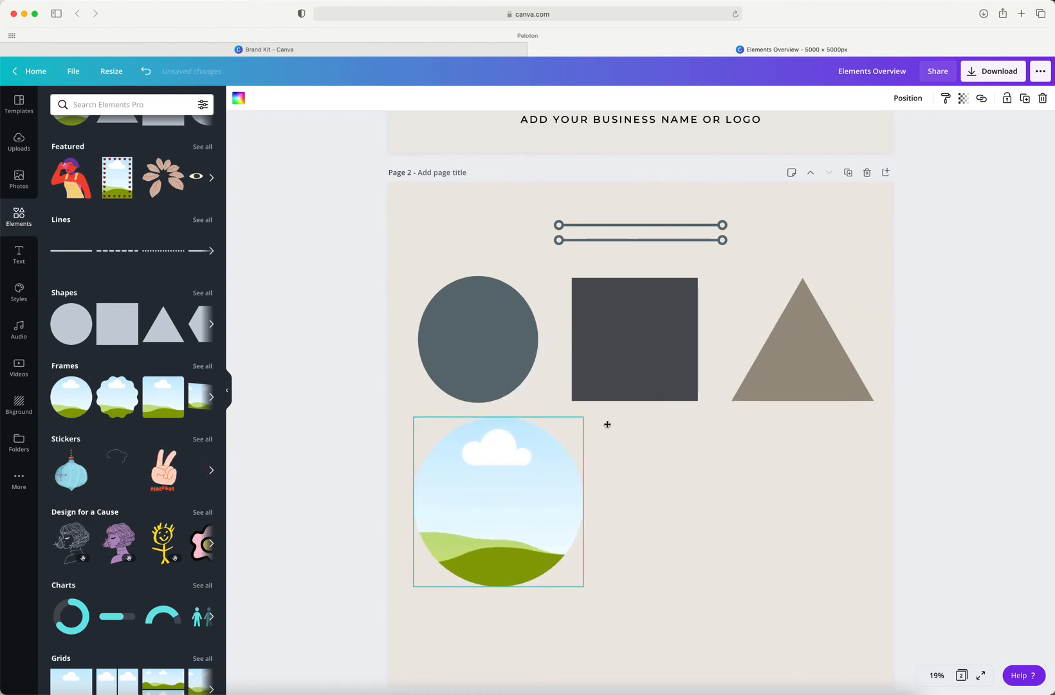
left_click_drag(583, 416, 558, 442)
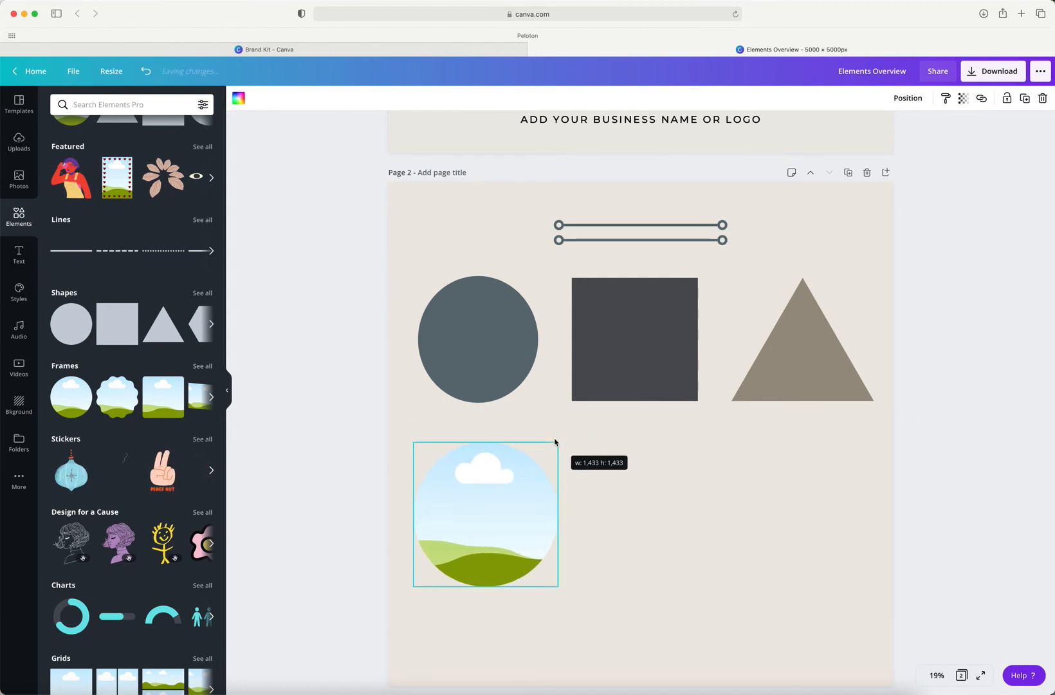
Step: Add the scalloped frame, shrink it and place it below the square, beside the circular frame
scroll(123, 407, "down", 1)
left_click(122, 406)
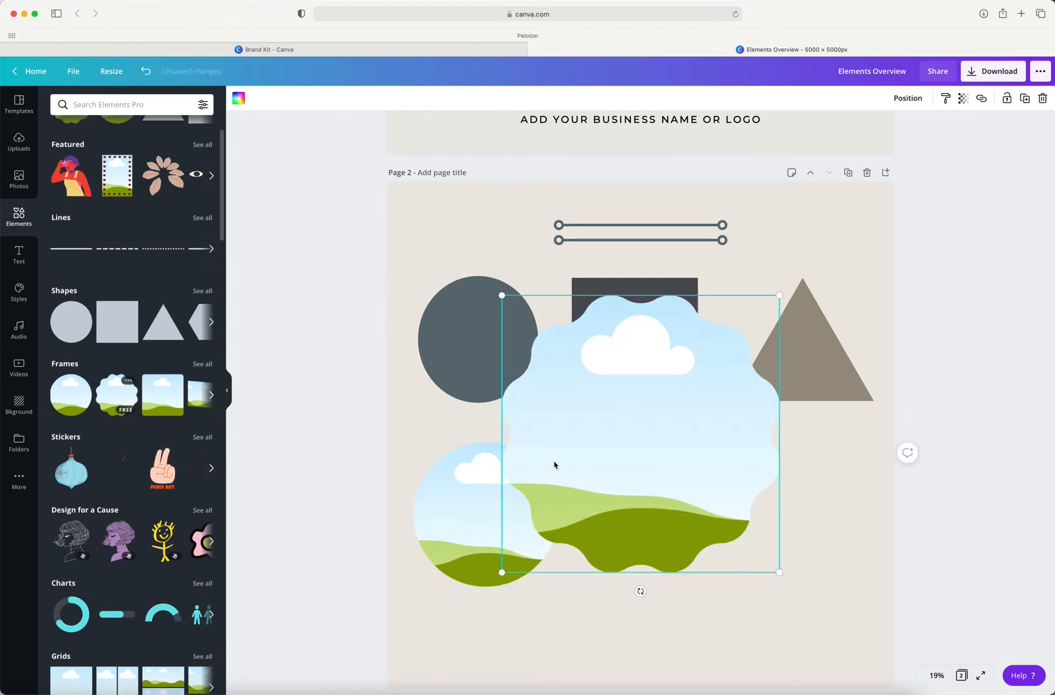
left_click_drag(503, 297, 598, 391)
left_click_drag(674, 477, 664, 481)
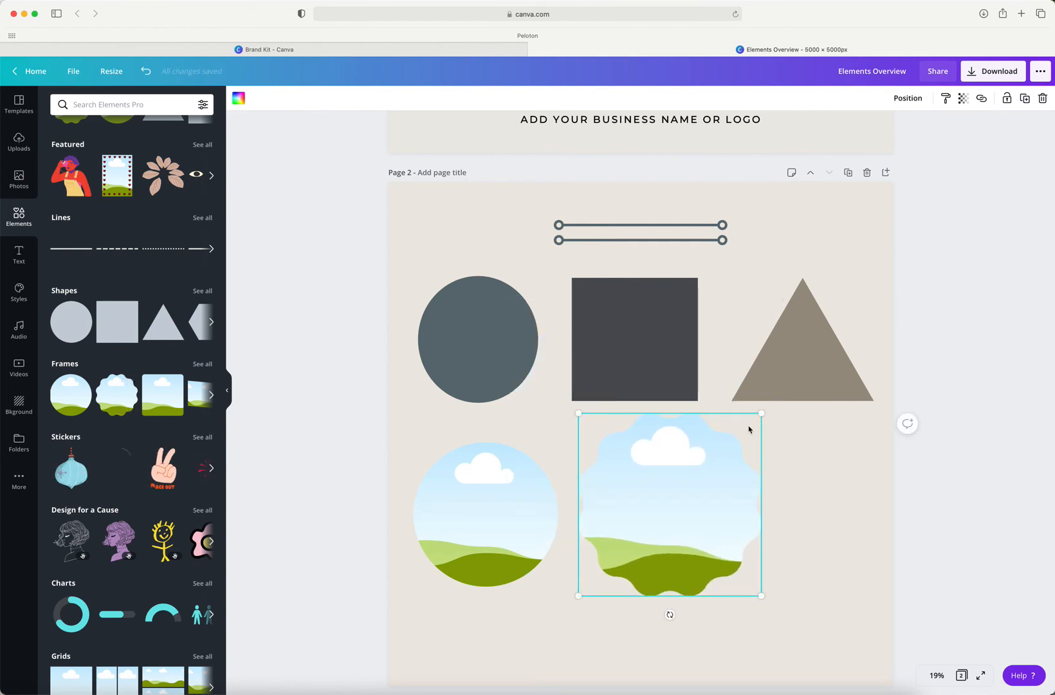
left_click_drag(749, 429, 746, 430)
left_click_drag(679, 481, 677, 477)
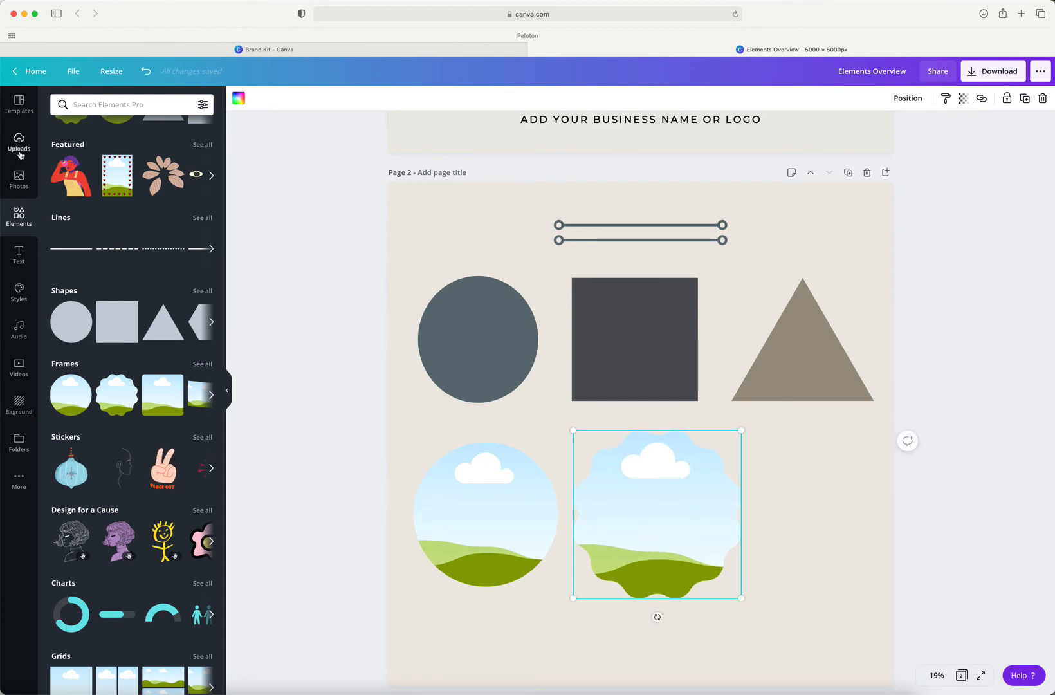
Step: Fill the circular frame with the trending shared-meal photo and the scalloped frame with the photo of a woman on a bench
left_click(15, 186)
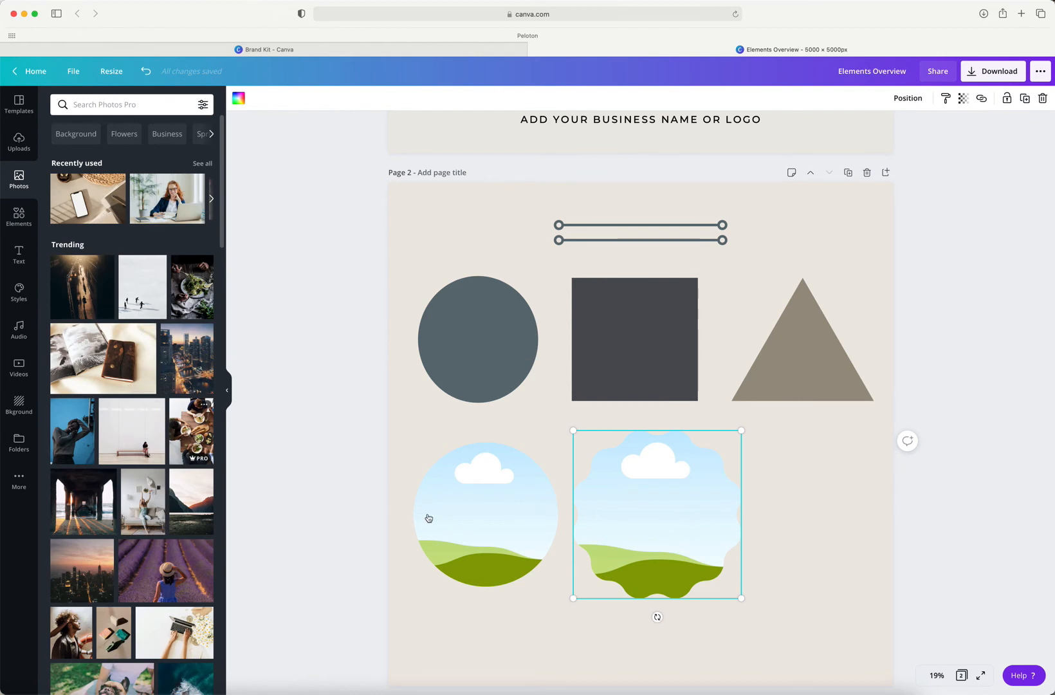
left_click_drag(429, 517, 483, 499)
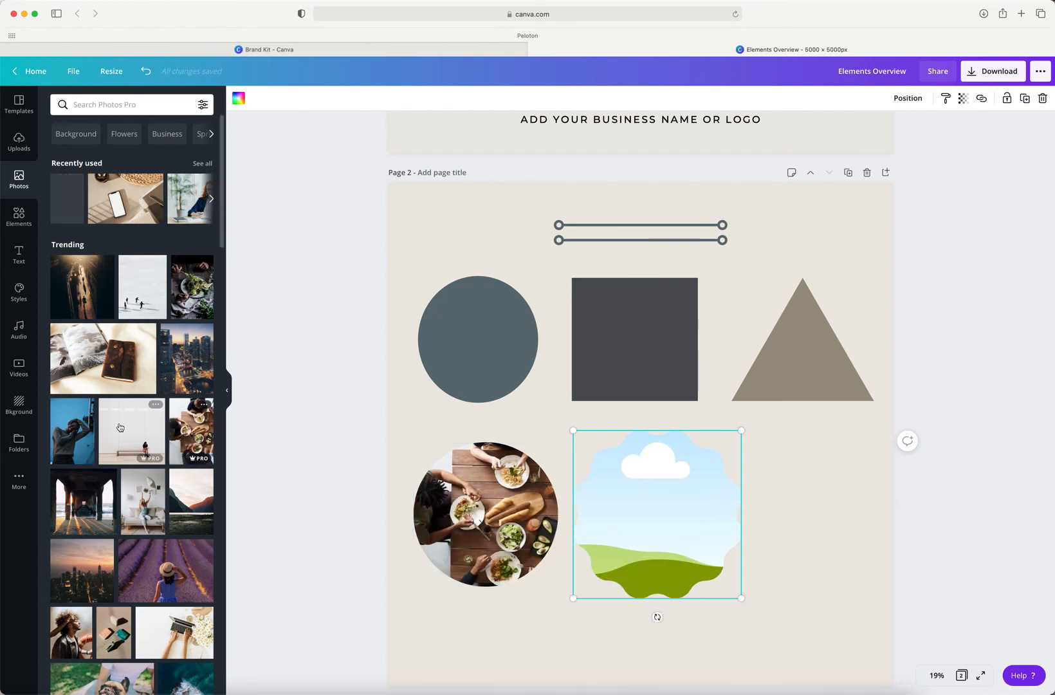
left_click_drag(132, 430, 617, 507)
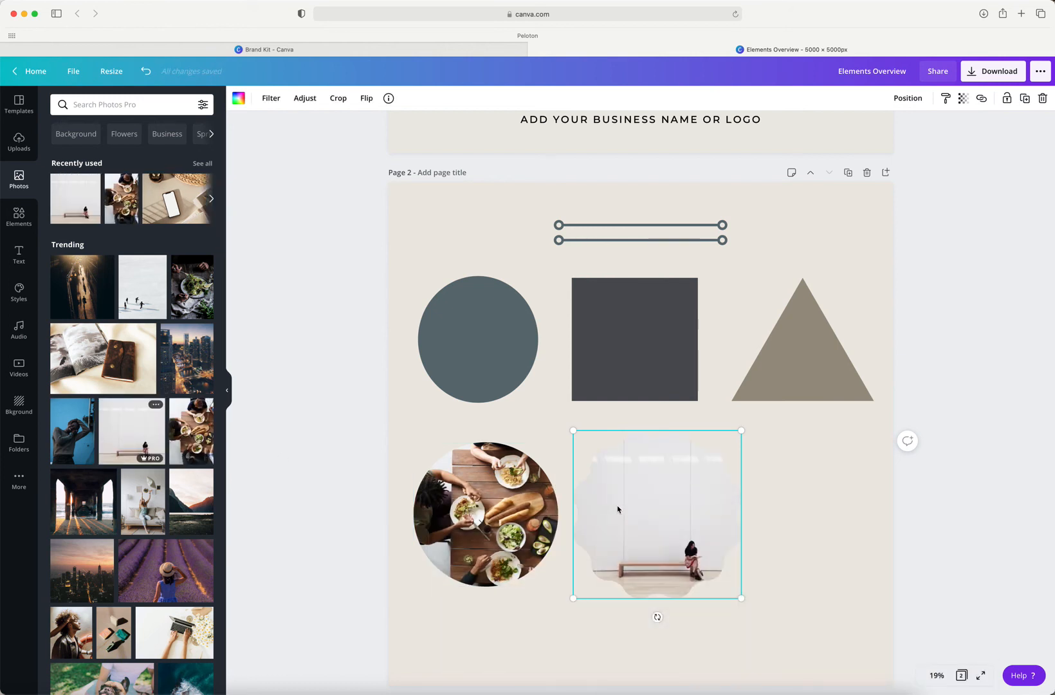
Step: Check the full sticker collection, and add the animated line-drawing sticker, shrunk and placed below the triangle beside the scalloped frame
left_click(18, 217)
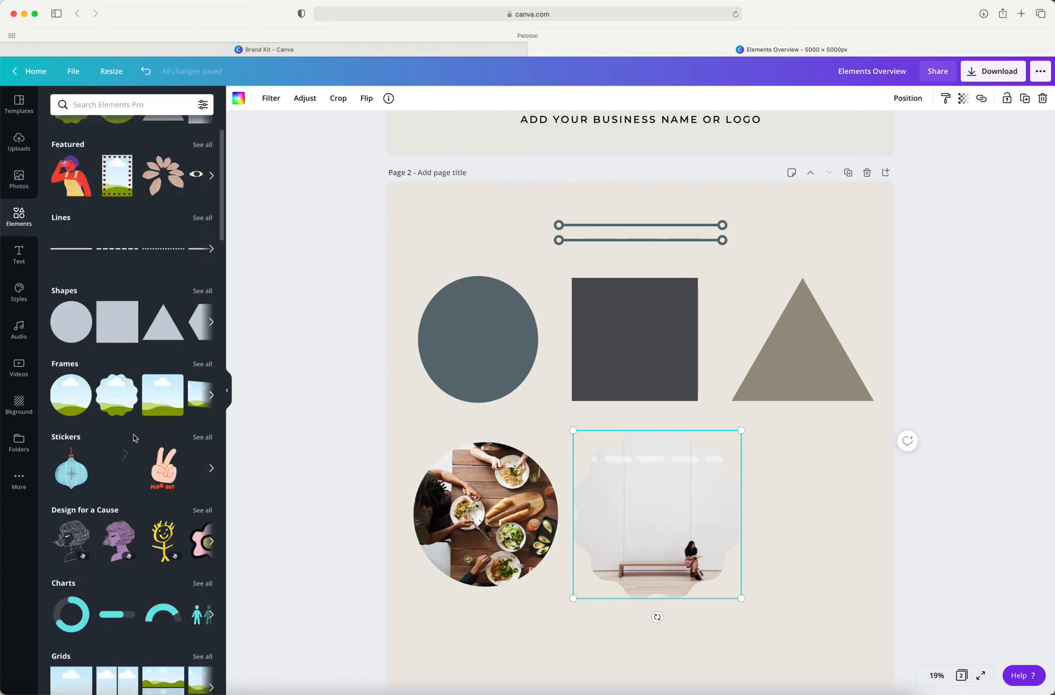
scroll(134, 437, "down", 1)
scroll(133, 437, "down", 2)
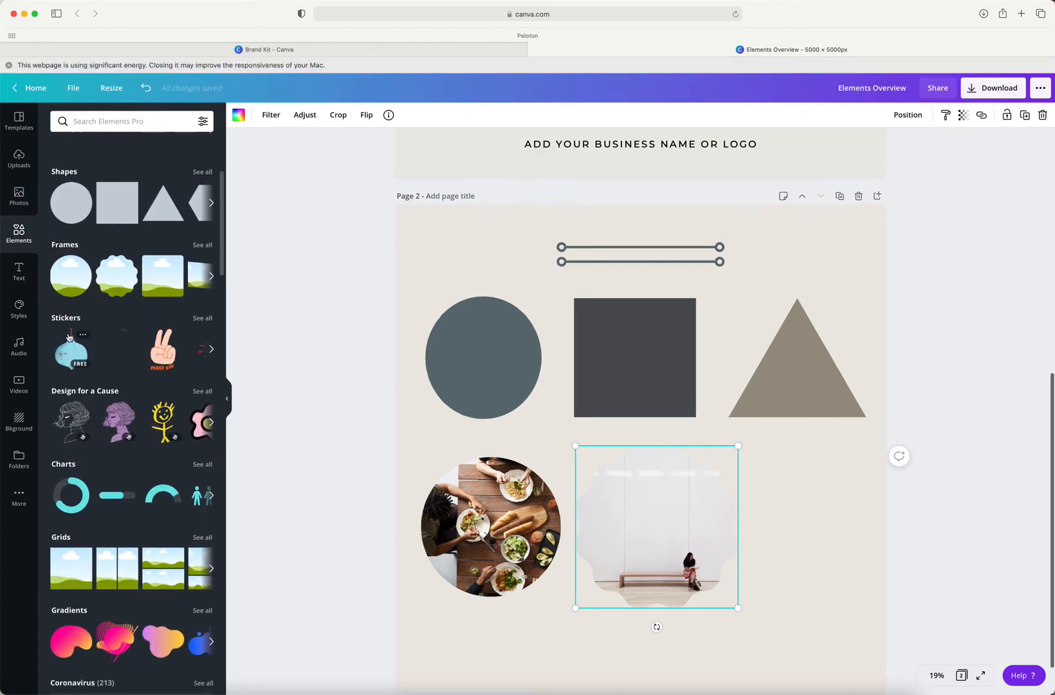
left_click(202, 318)
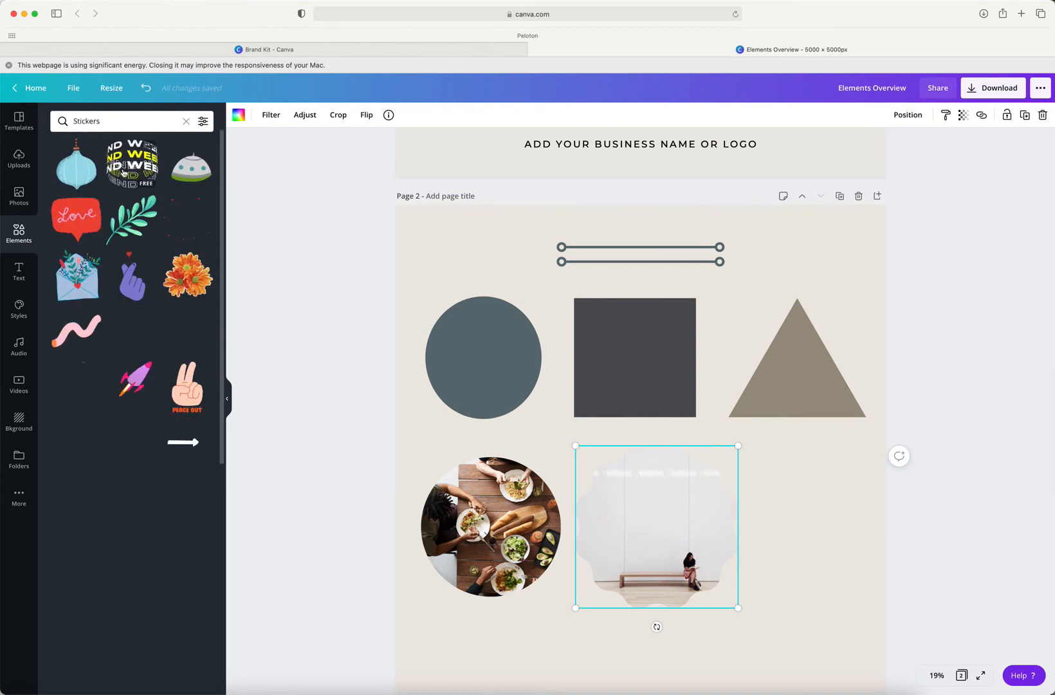
left_click(186, 123)
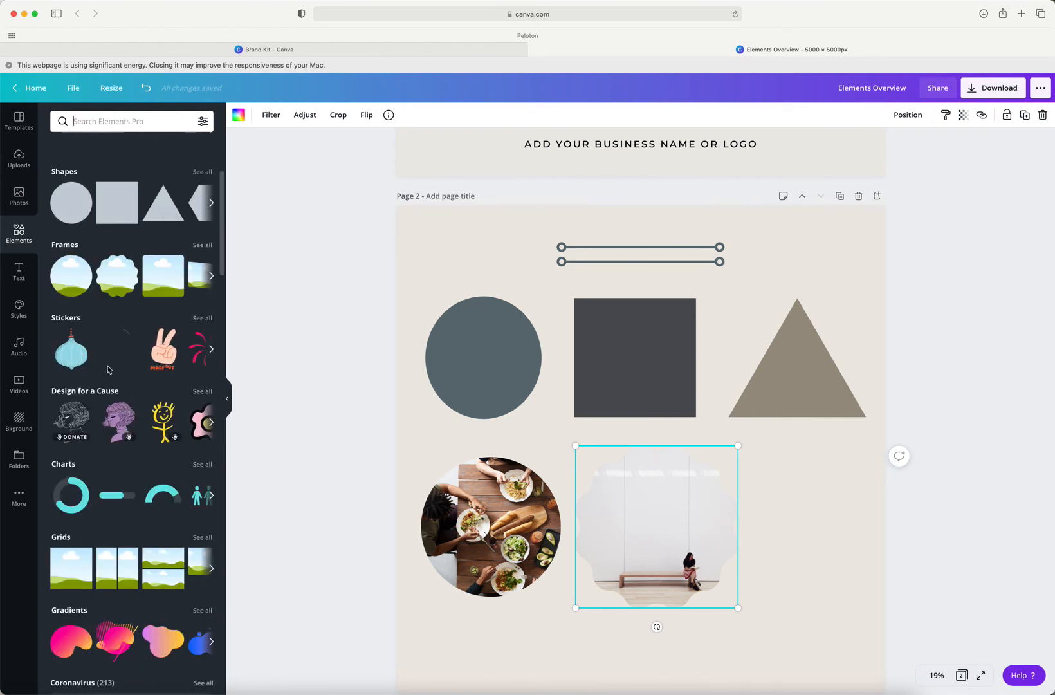
left_click(694, 510)
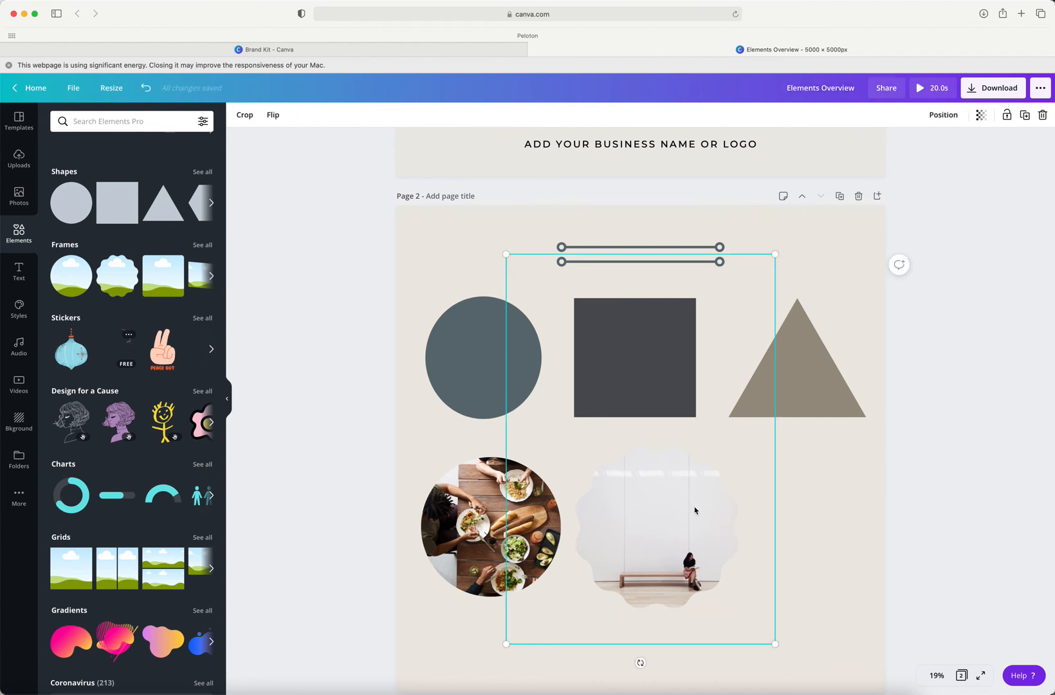
left_click_drag(773, 644, 566, 309)
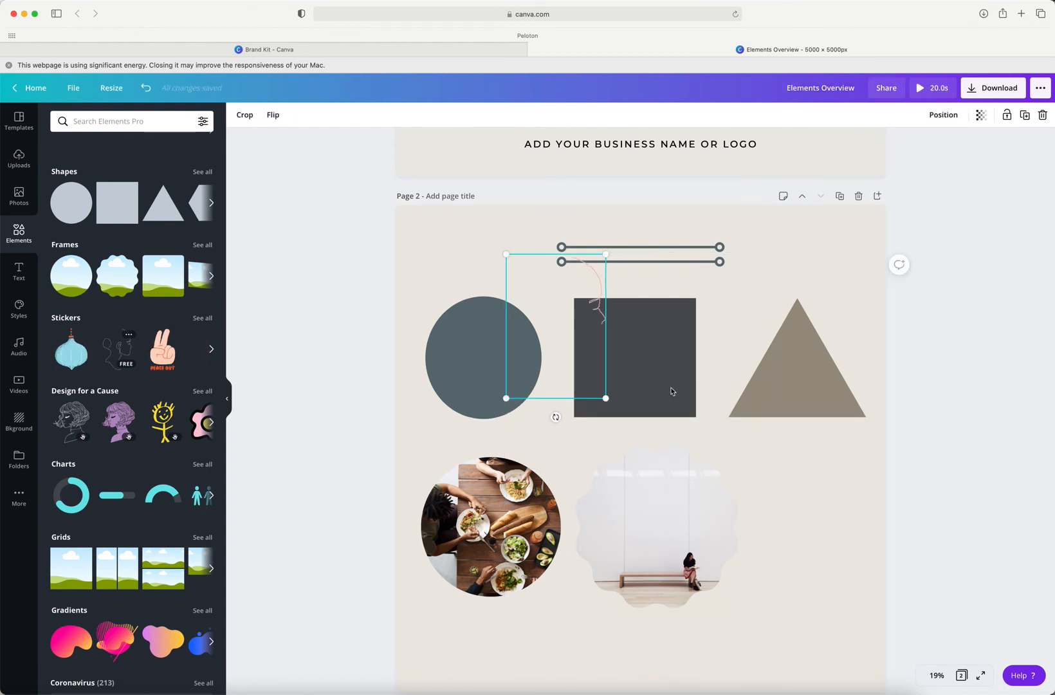
left_click_drag(672, 390, 811, 503)
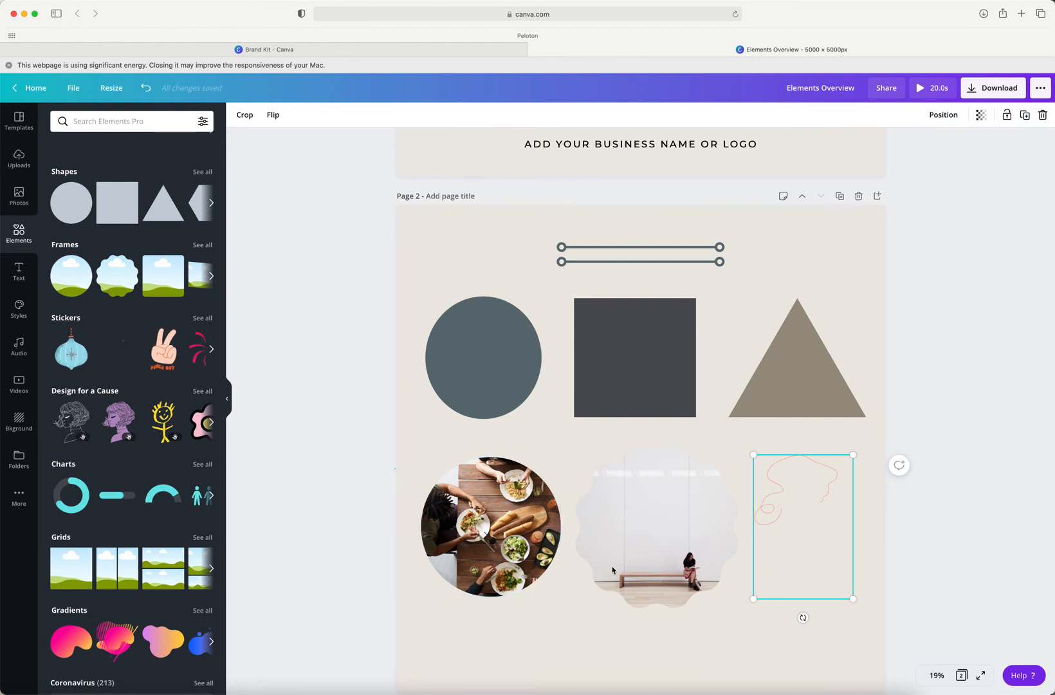
Step: Delete the two photo-filled frames and the line-drawing sticker from the page
left_click_drag(612, 570, 395, 454)
key("Delete")
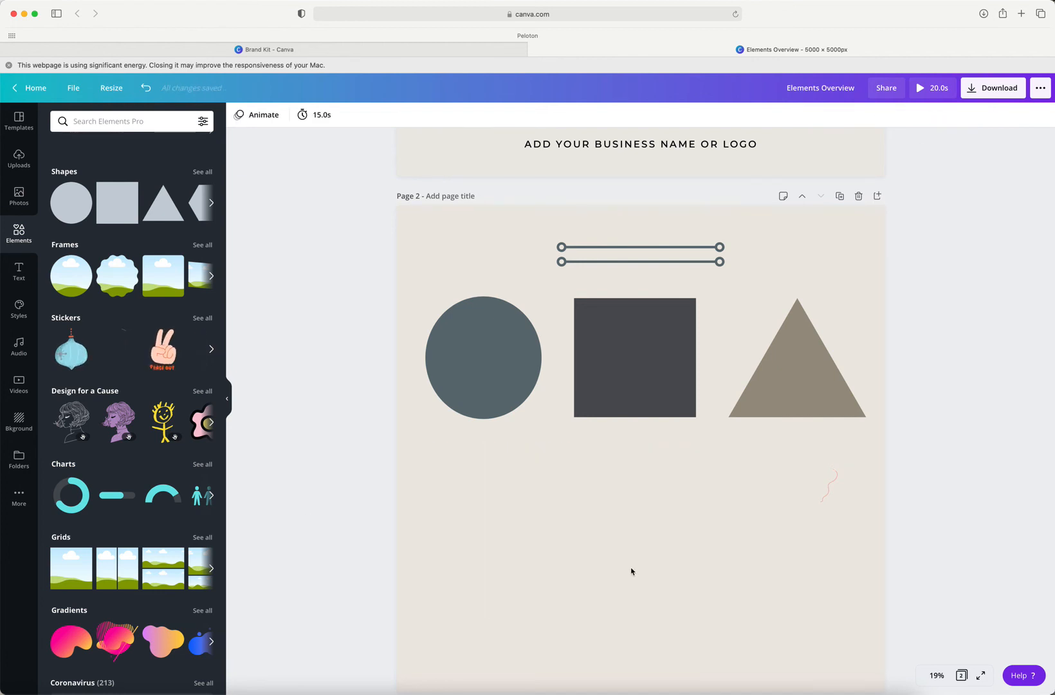
left_click(815, 535)
key("Delete")
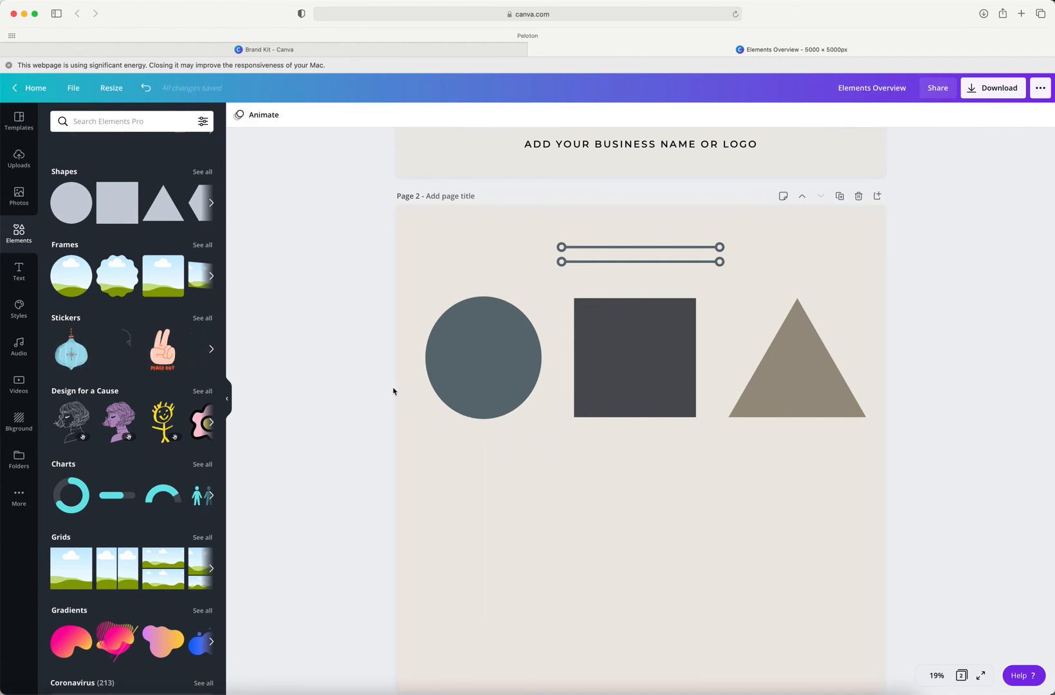
Step: Delete the circle, square, triangle and both horizontal lines from page 2
left_click_drag(413, 369, 792, 405)
key("Delete")
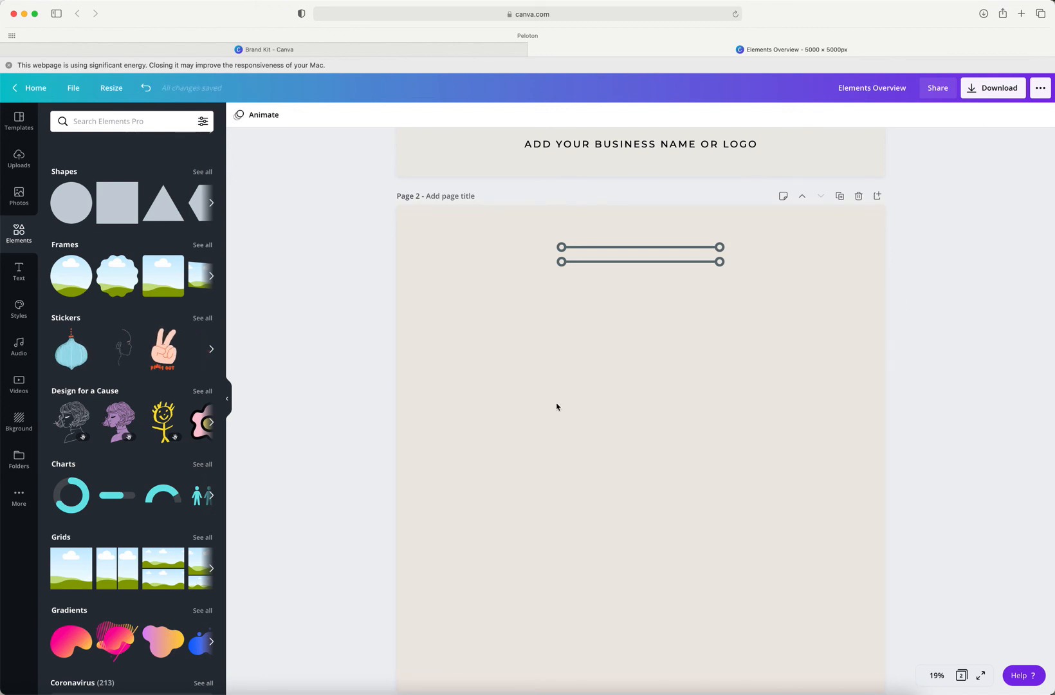
left_click_drag(615, 305, 598, 219)
key("Delete")
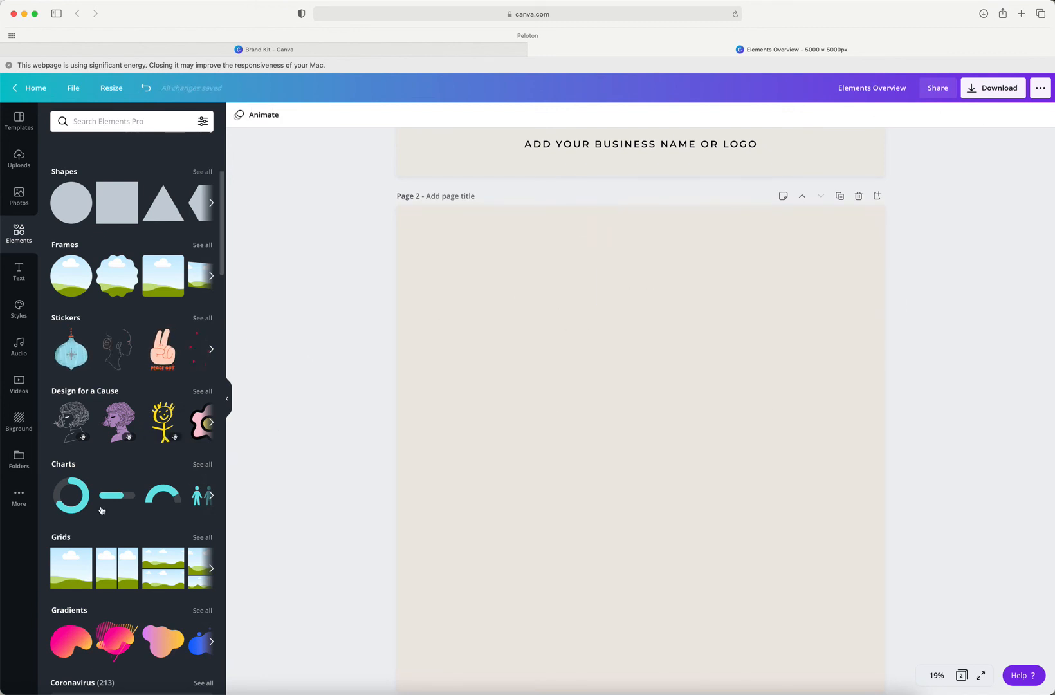
Step: Add the turquoise progress ring from the full charts collection to page 2
scroll(103, 515, "down", 3)
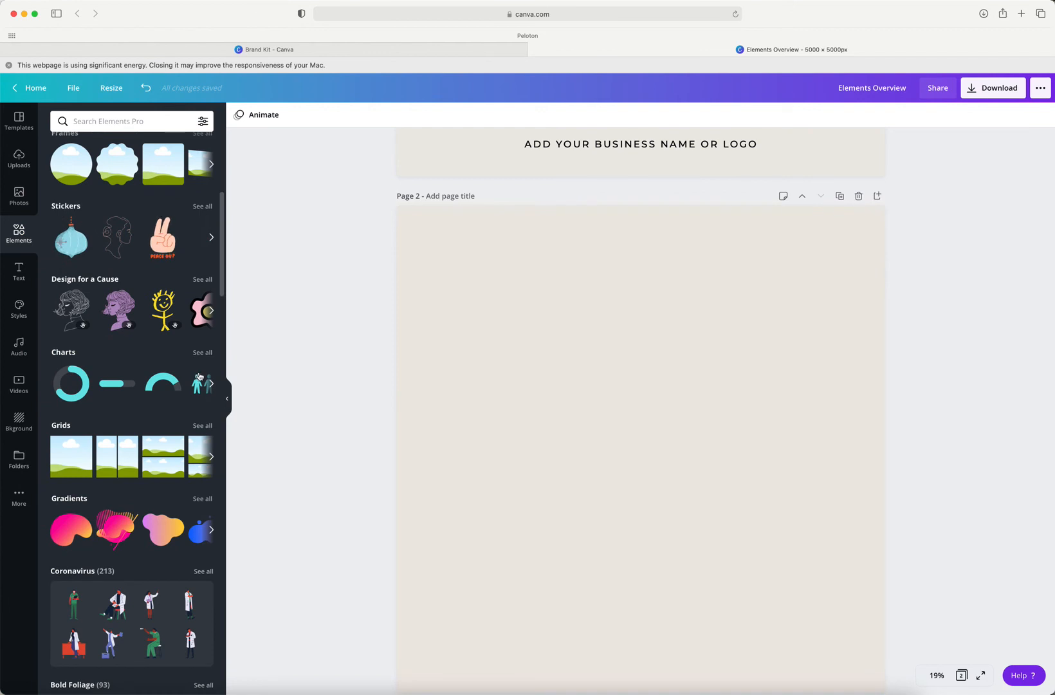
left_click(203, 354)
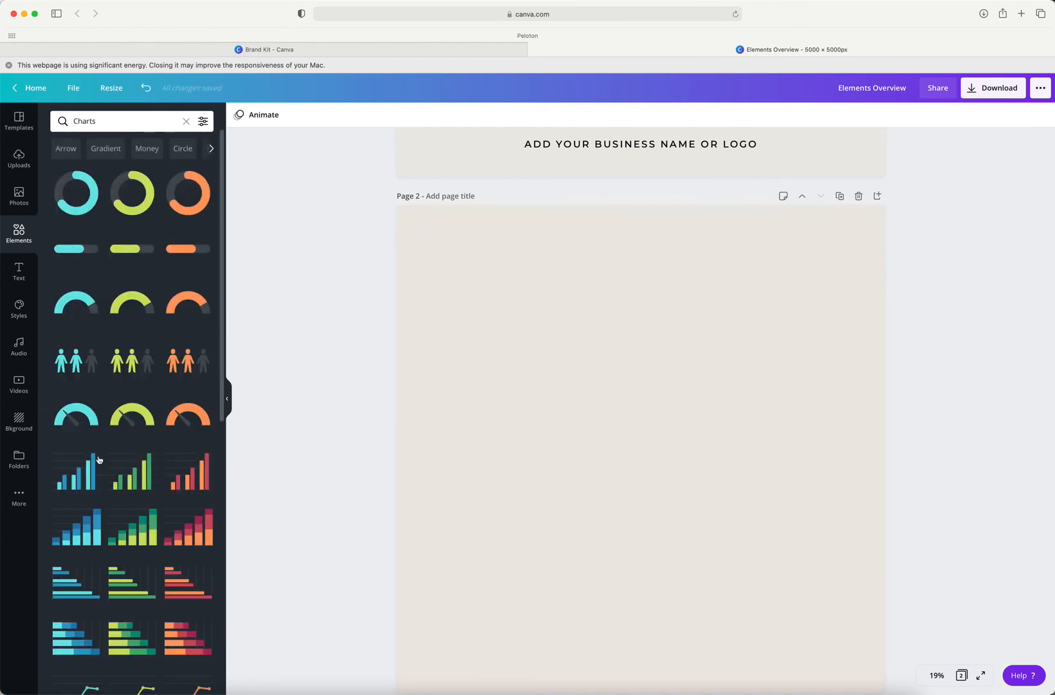
left_click(76, 207)
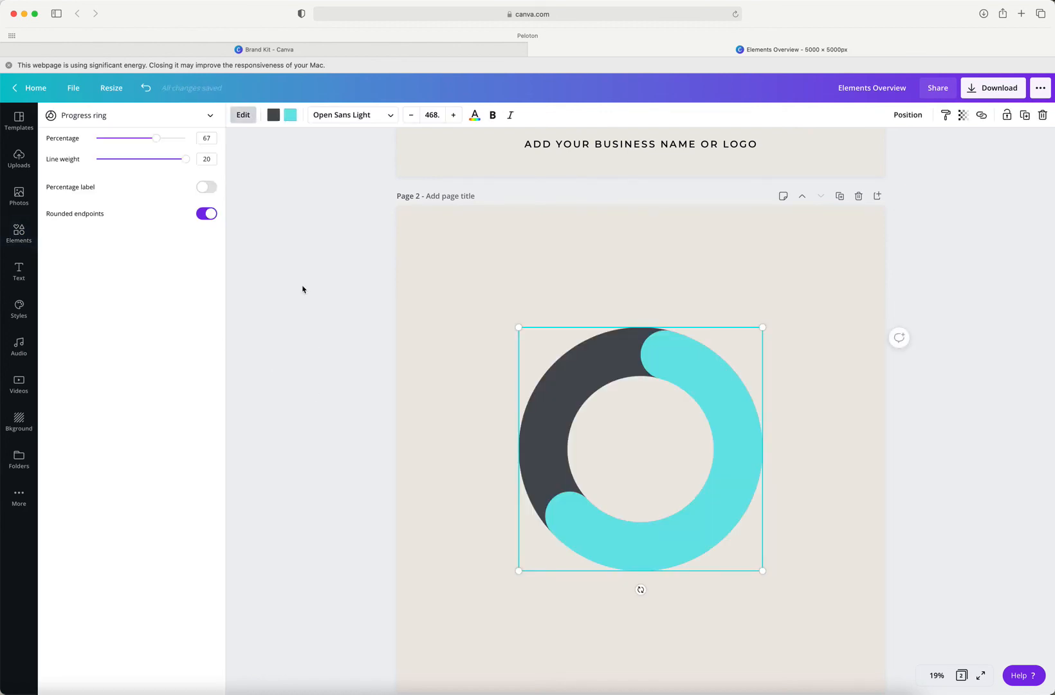
Step: Recolour the ring's turquoise progress arc slate and its dark track tan with the CMC palette
left_click(291, 116)
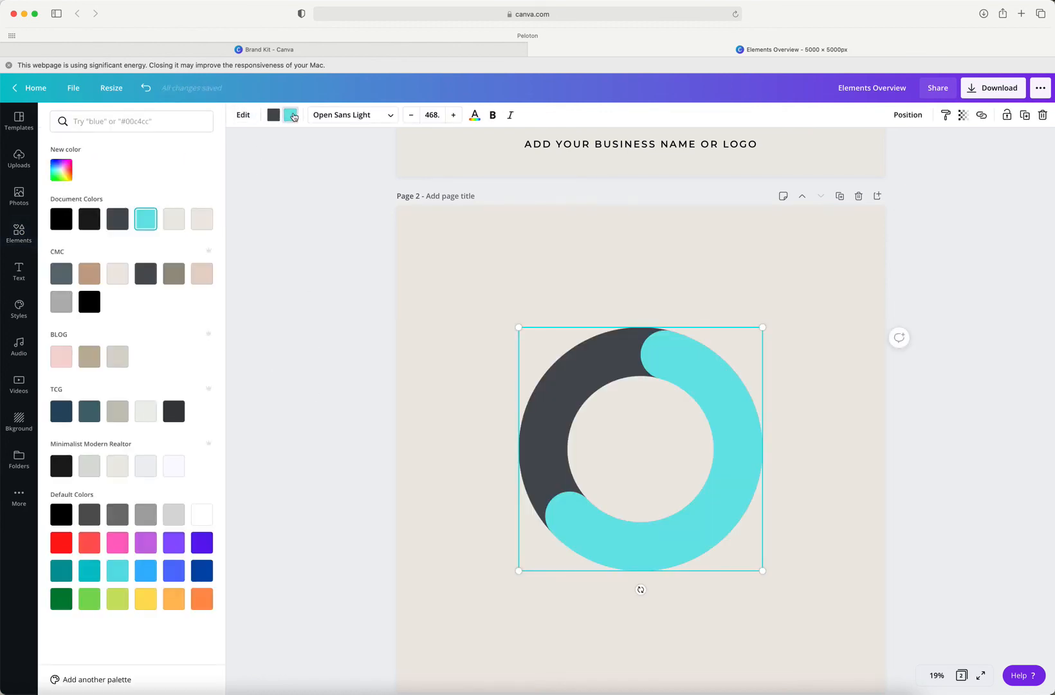
left_click(61, 277)
left_click(273, 115)
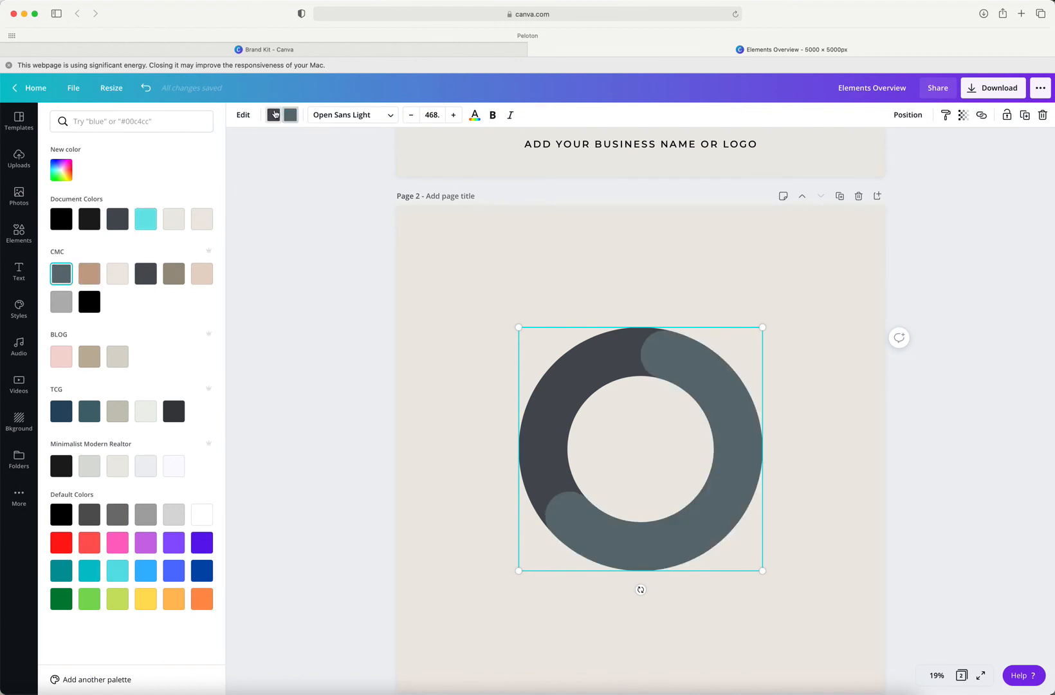
left_click(89, 274)
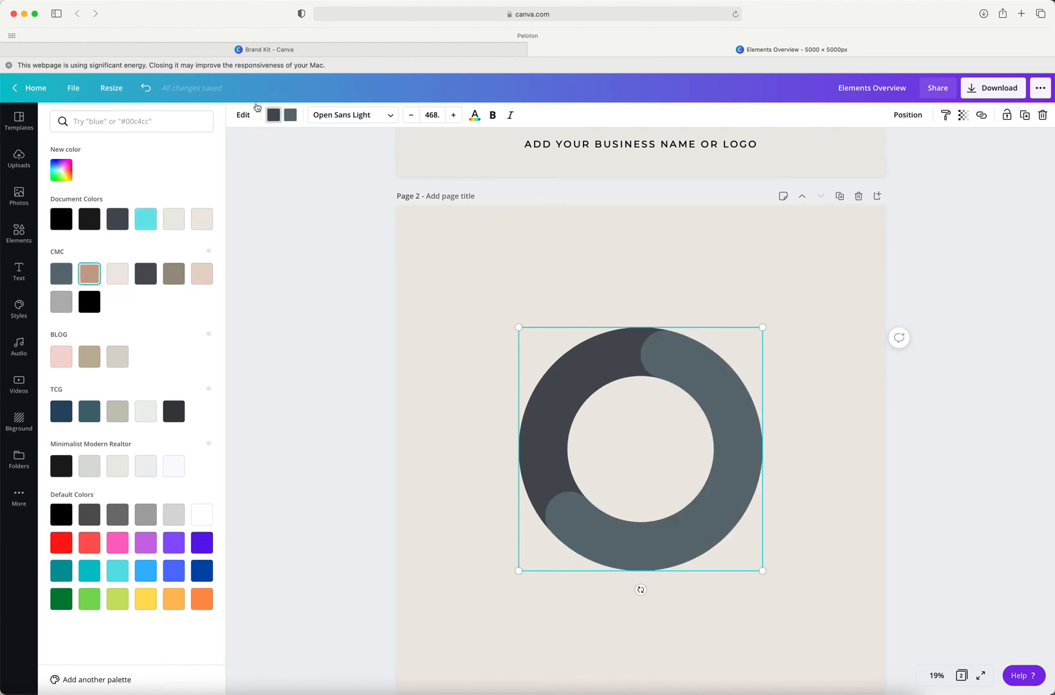
Step: Set the progress ring's line weight to 6 and show its percentage label
left_click(243, 115)
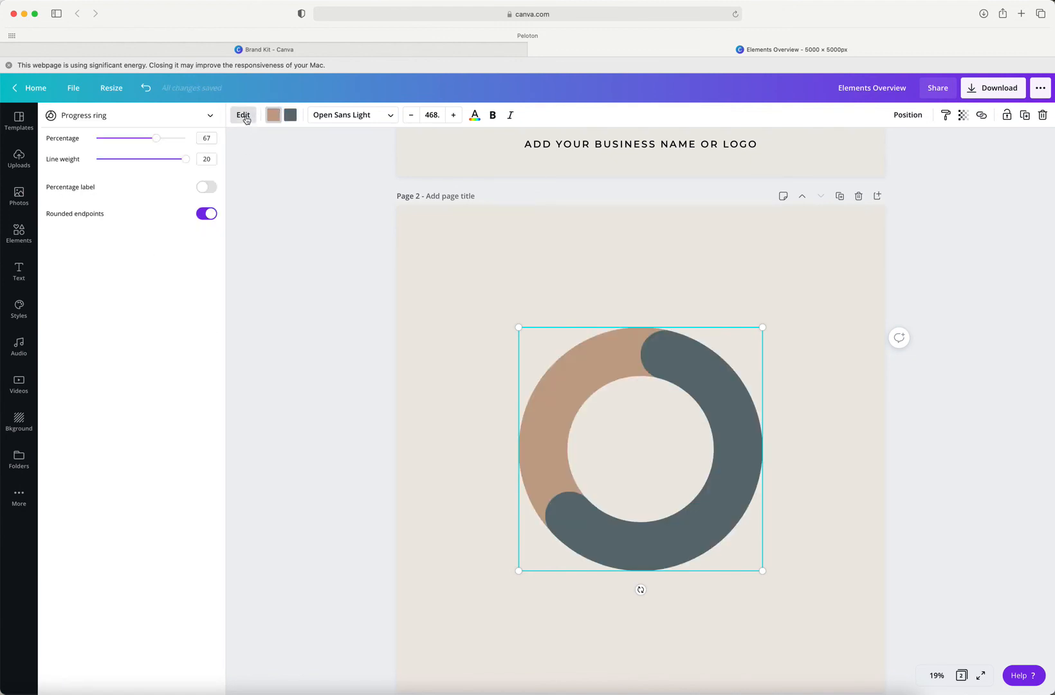
left_click(131, 160)
left_click_drag(130, 165, 121, 167)
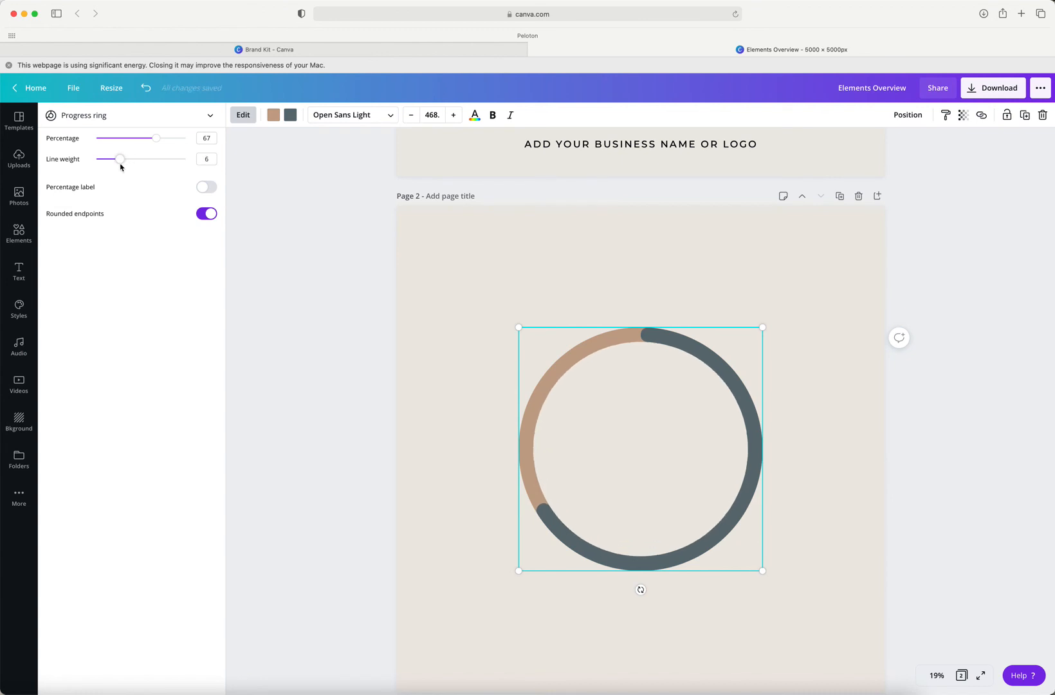
left_click(206, 187)
Step: Set the progress ring's percentage to 74, and switch its rounded endpoints off and on again
double_click(199, 138)
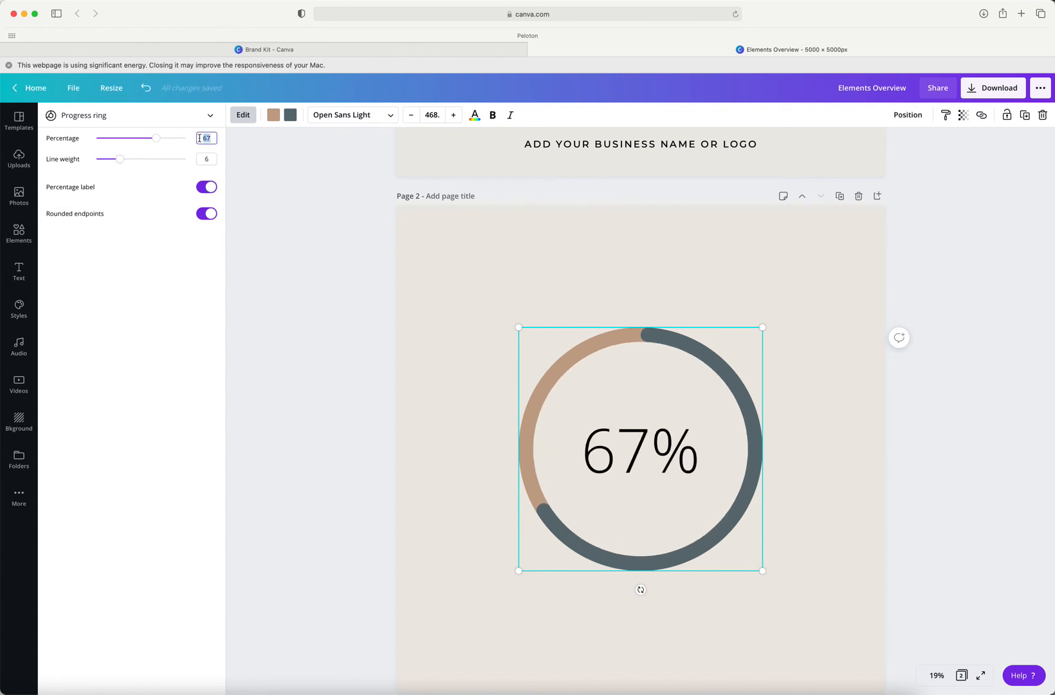
mouse_move(157, 144)
left_mouse_down()
mouse_move(171, 143)
mouse_move(121, 147)
mouse_move(163, 146)
left_mouse_up()
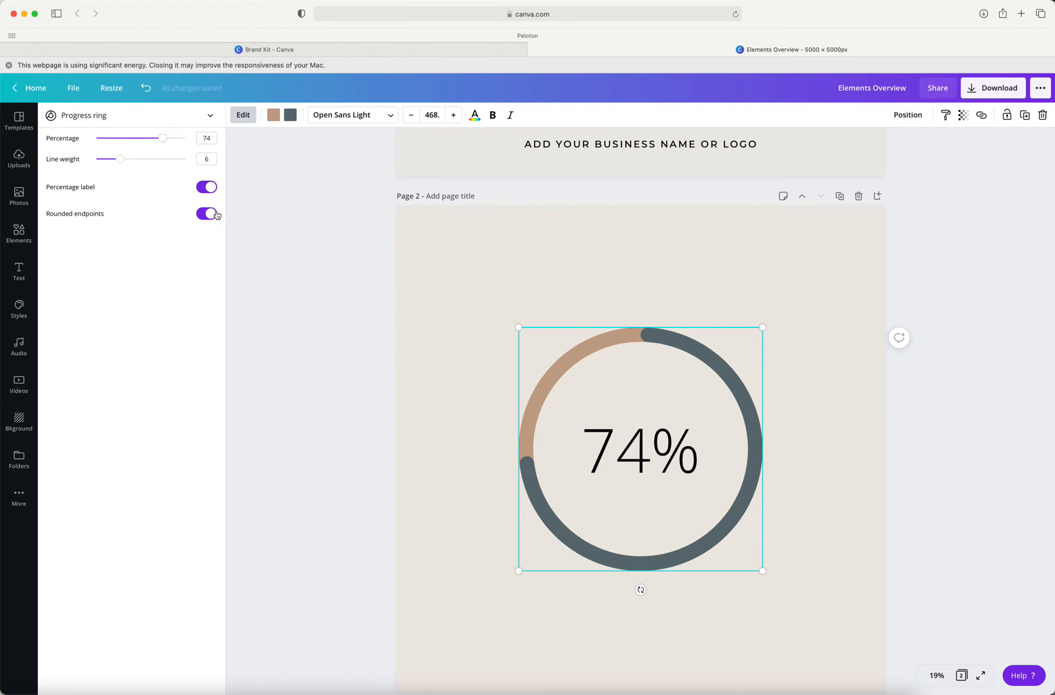
left_click(211, 215)
left_click(211, 215)
Step: Browse the rest of the charts collection, and delete the progress ring from the page
left_click(19, 238)
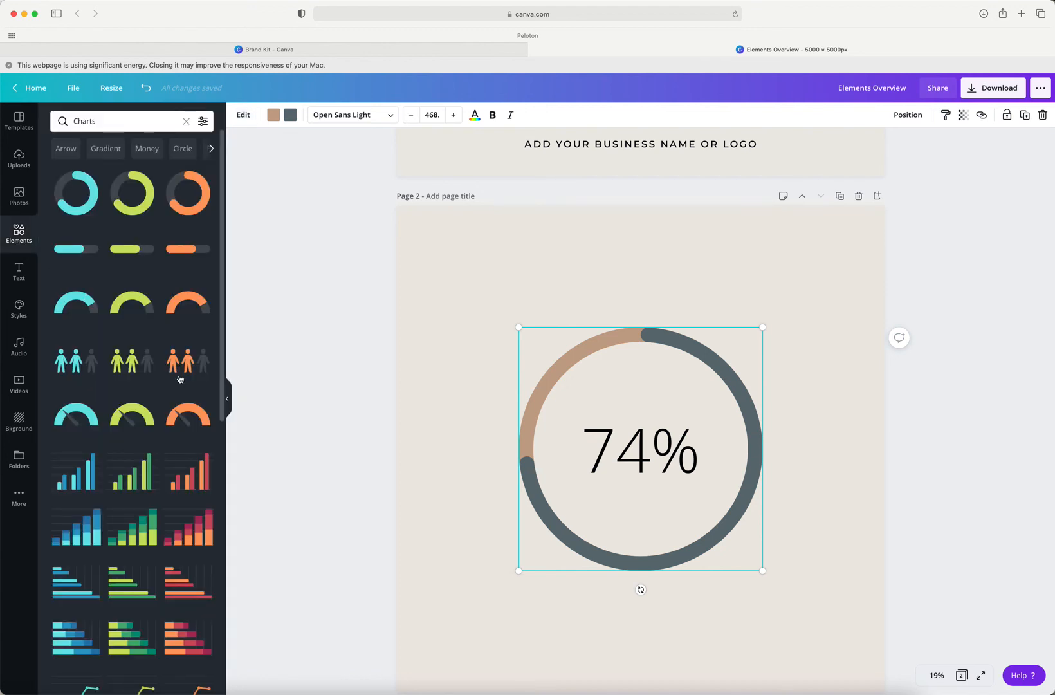
scroll(174, 428, "down", 5)
scroll(172, 428, "down", 4)
scroll(173, 427, "up", 8)
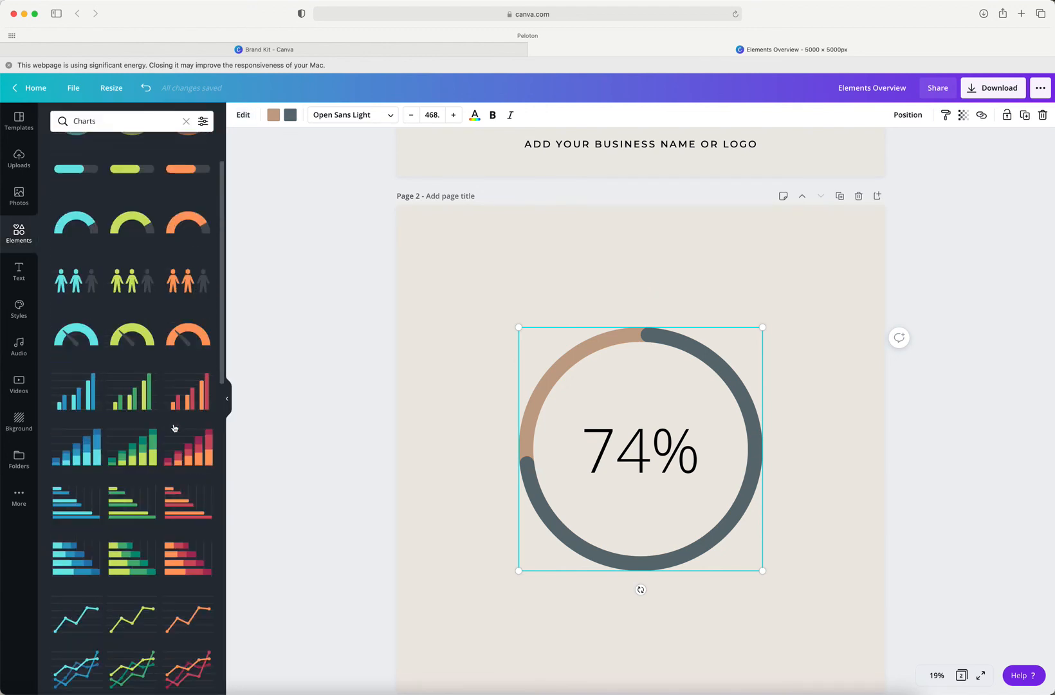
left_click(185, 122)
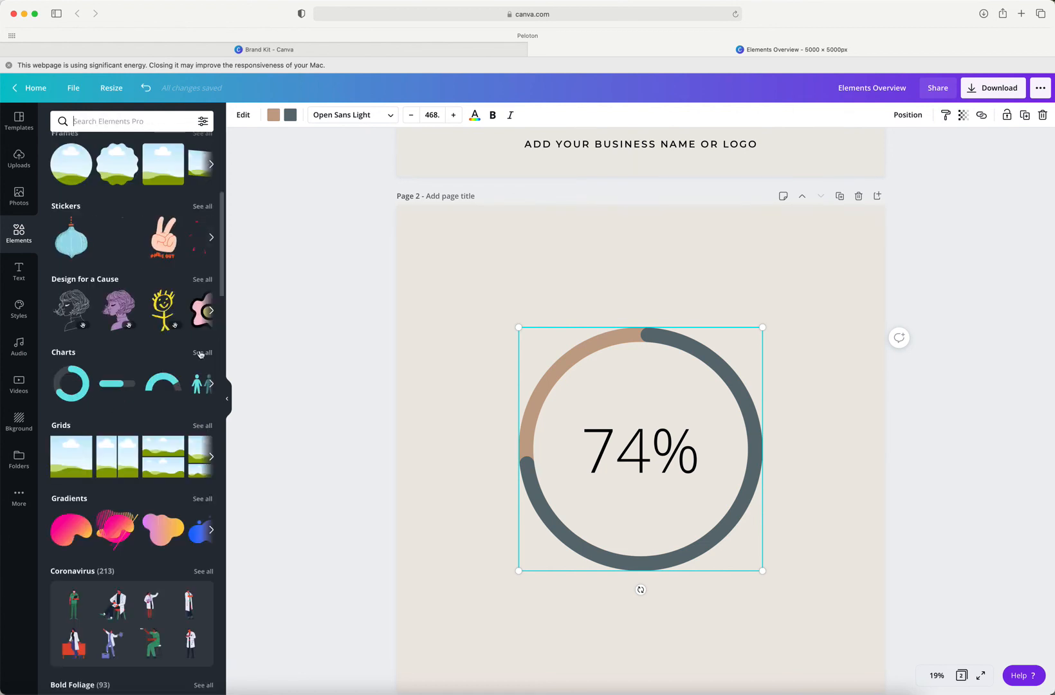
scroll(171, 414, "down", 3)
scroll(171, 414, "down", 1)
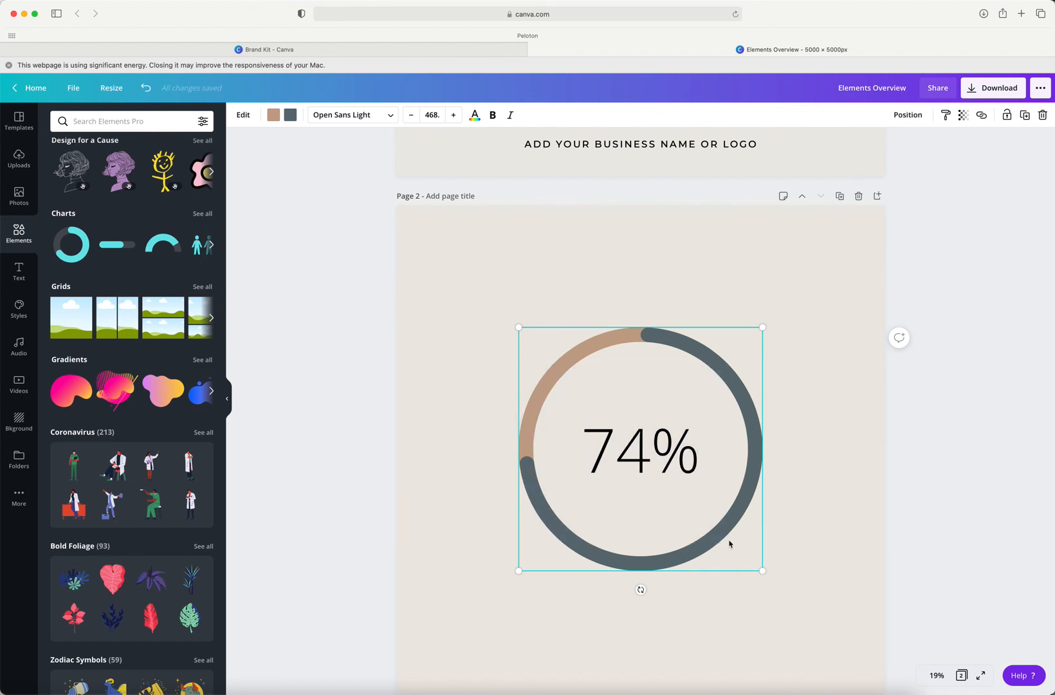
key("Delete")
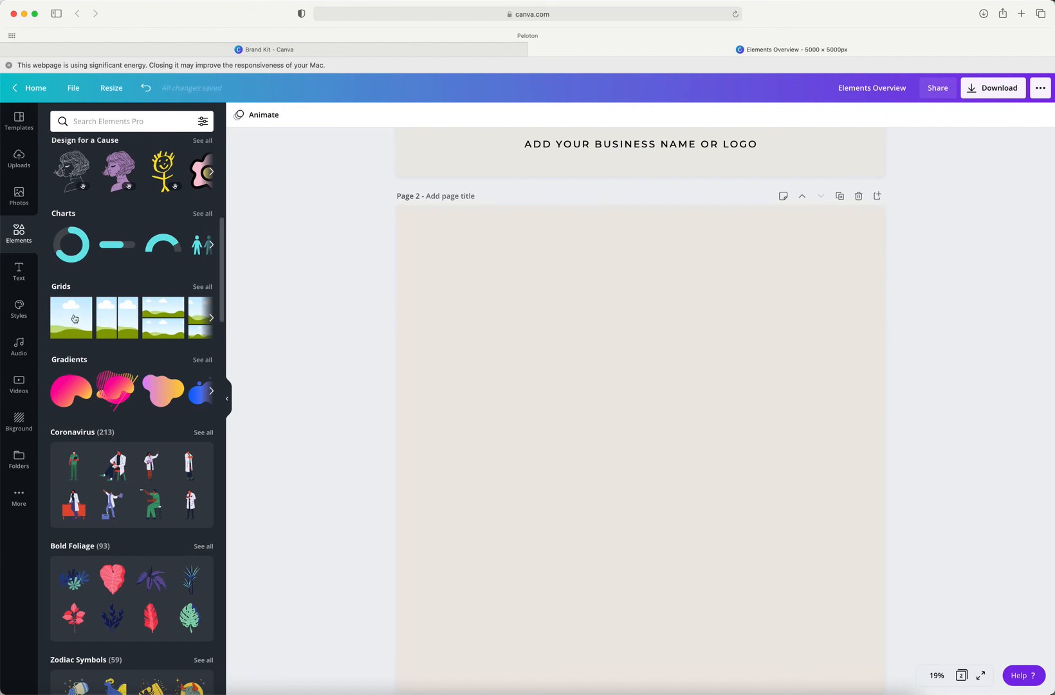
Step: Try the single-photo grid from the full grids collection at different sizes on the page, and delete it
left_click(202, 287)
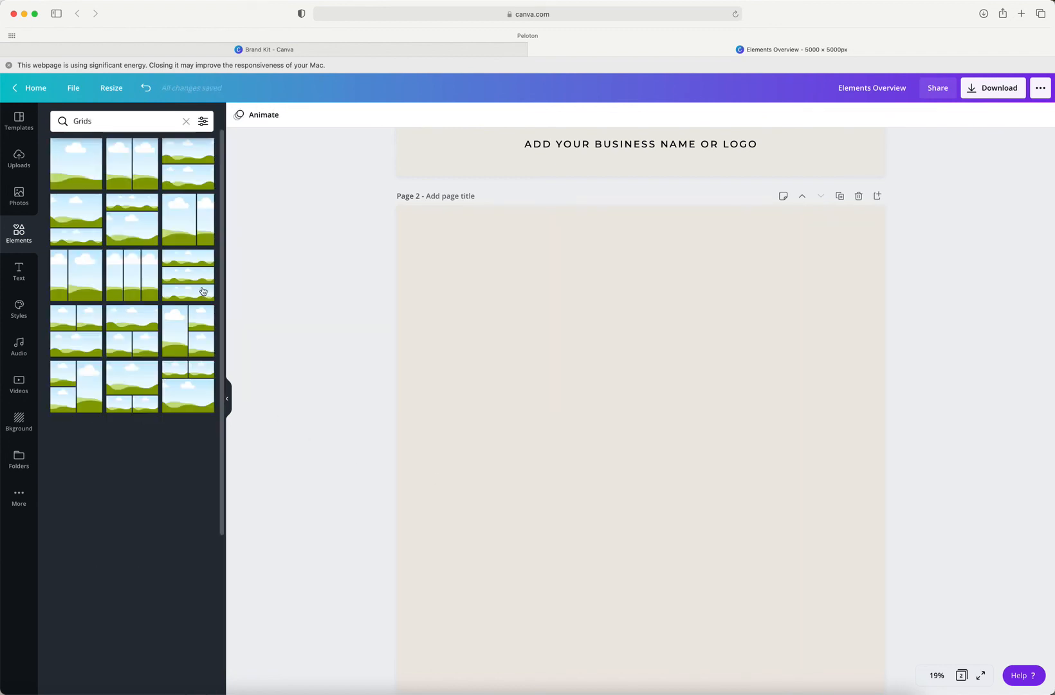
left_click(72, 175)
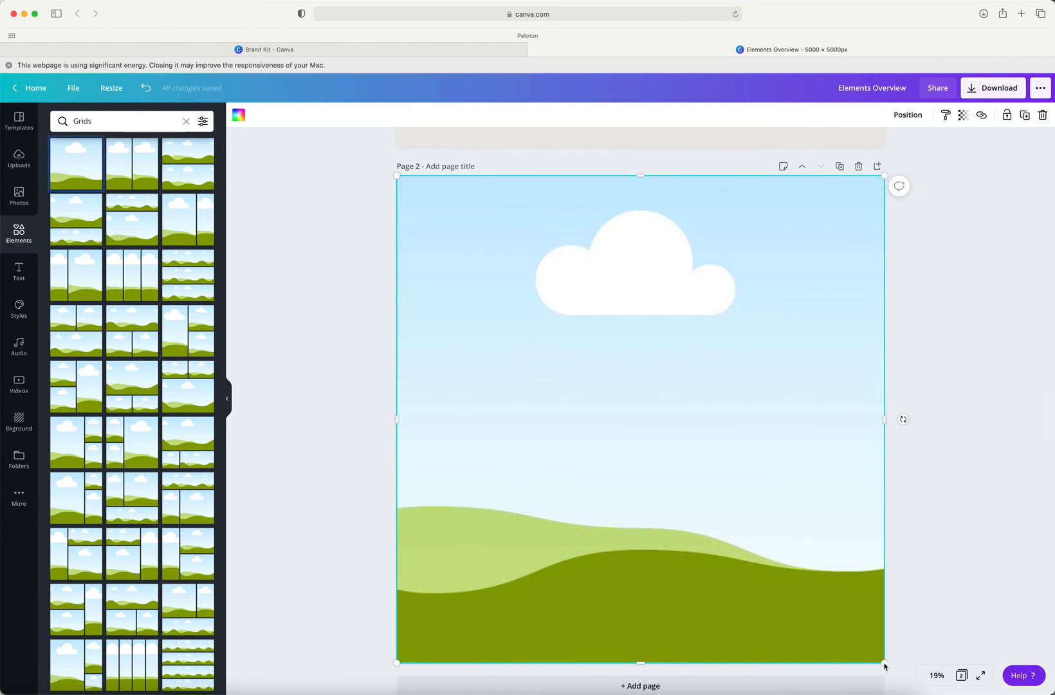
left_click_drag(885, 666, 583, 400)
left_click_drag(577, 346, 835, 508)
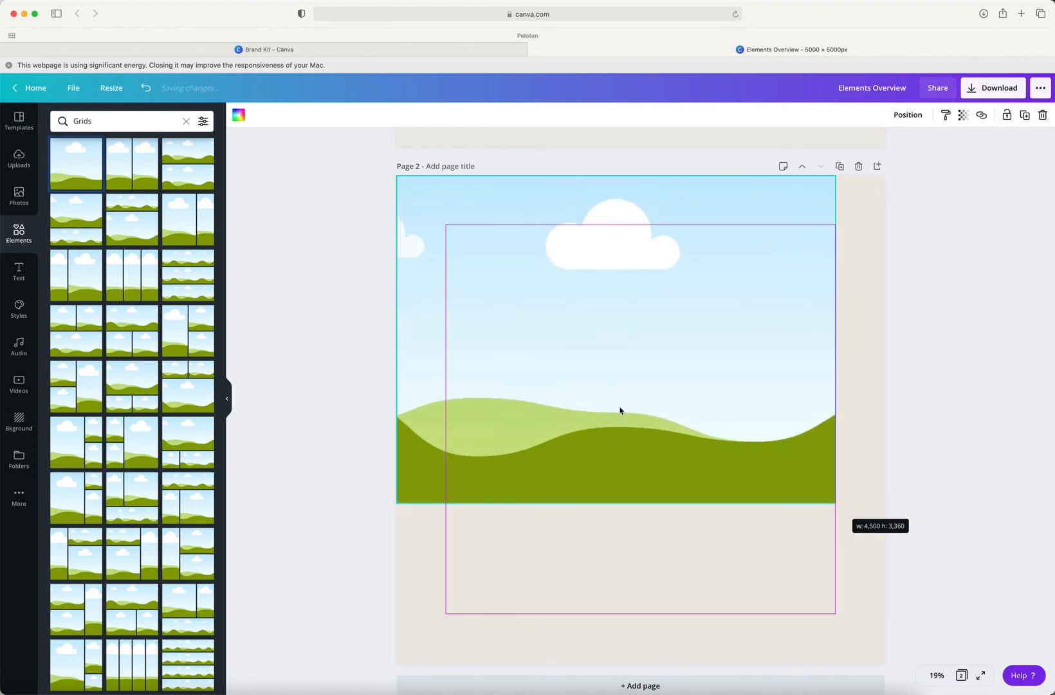
key("Delete")
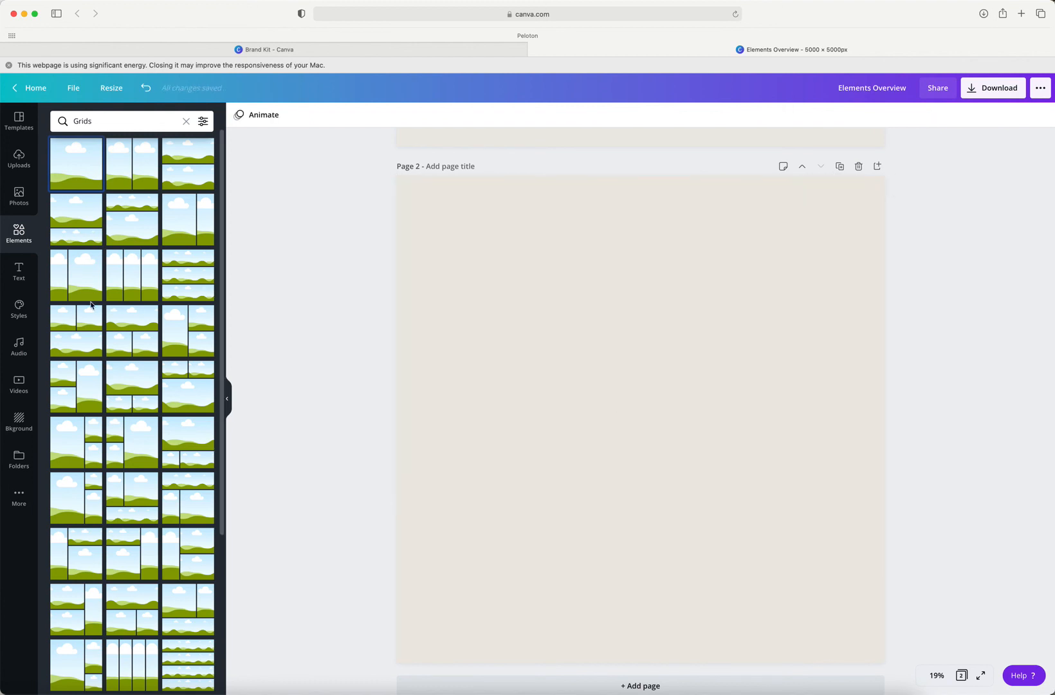
Step: Try the three-column grid across the page's upper half with a grid spacing of 12, and delete it
left_click(146, 291)
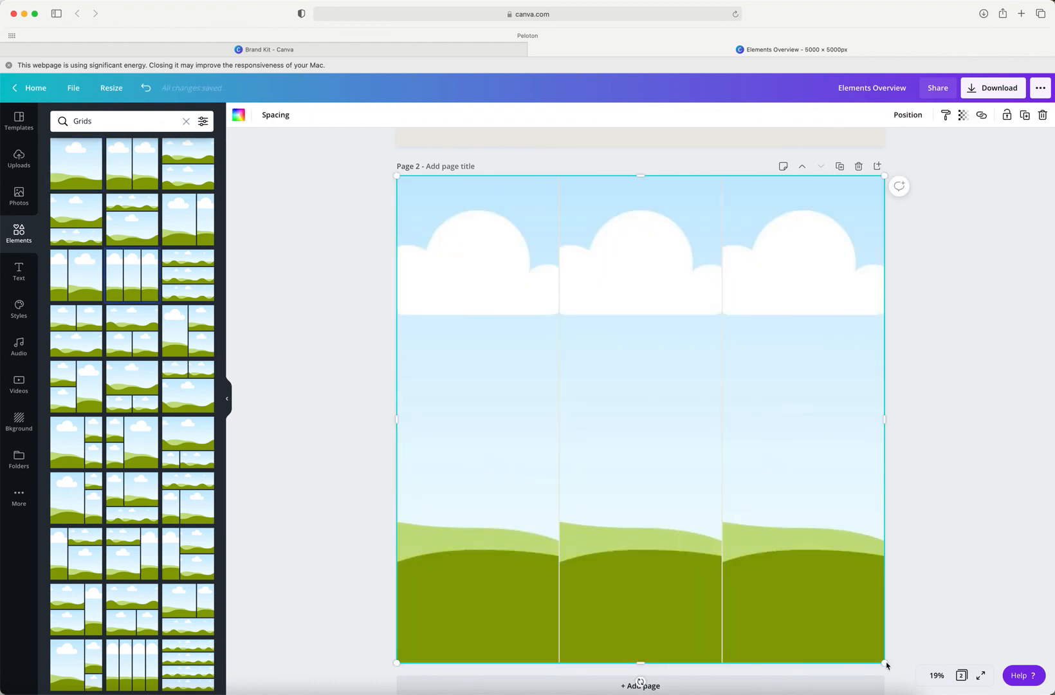
left_click_drag(884, 663, 889, 422)
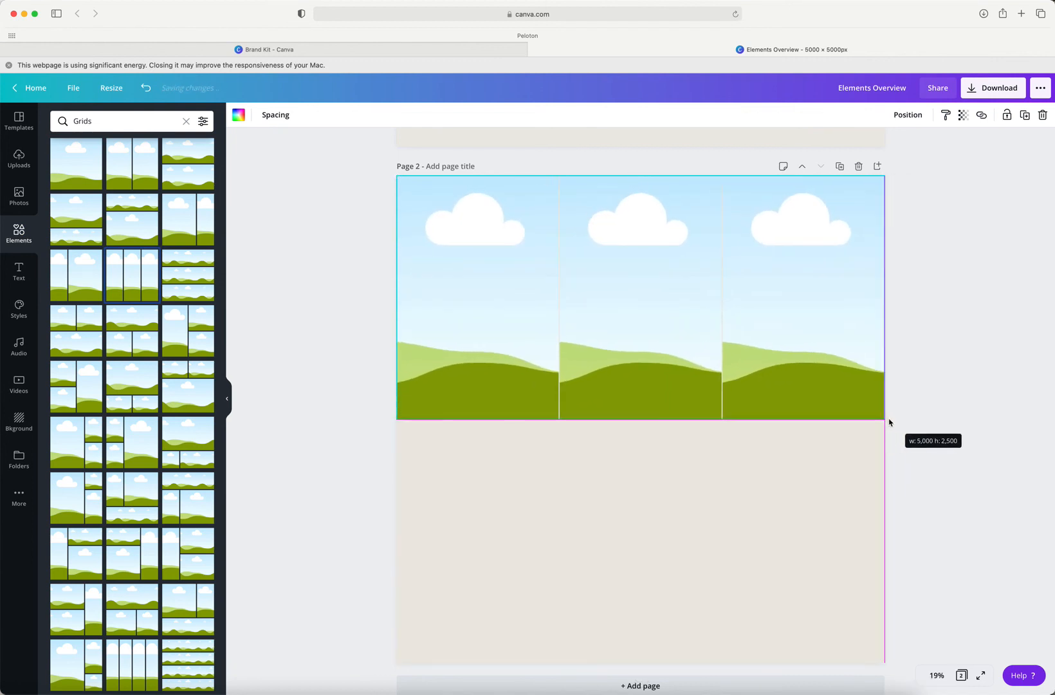
left_click(268, 118)
mouse_move(332, 147)
left_mouse_down()
mouse_move(397, 153)
mouse_move(309, 148)
mouse_move(426, 150)
mouse_move(339, 161)
left_mouse_up()
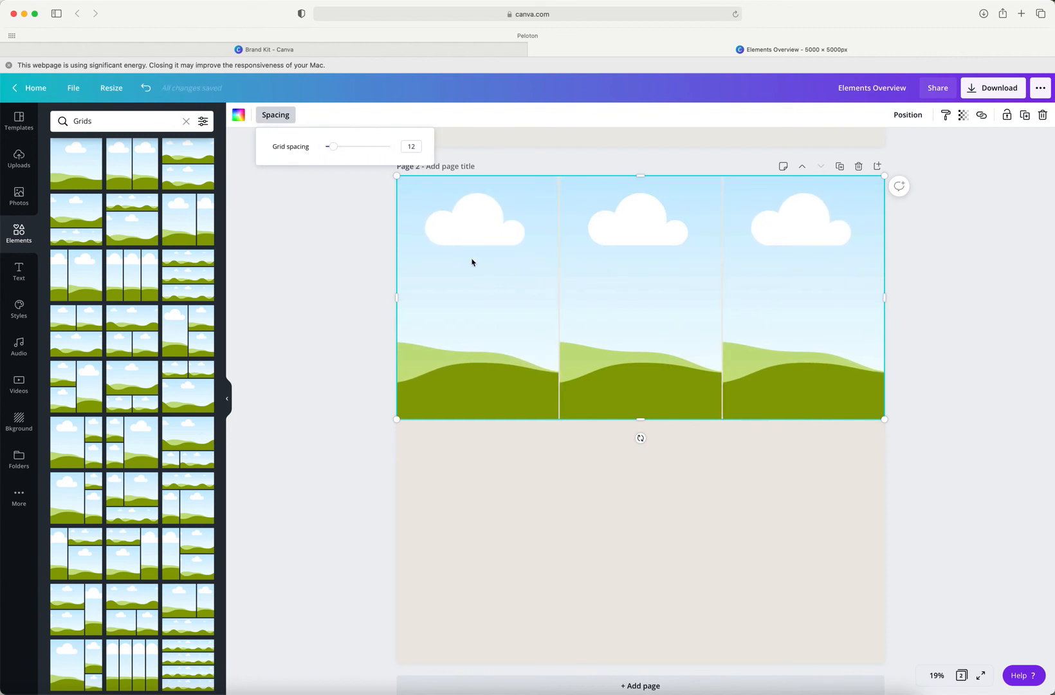
key("Delete")
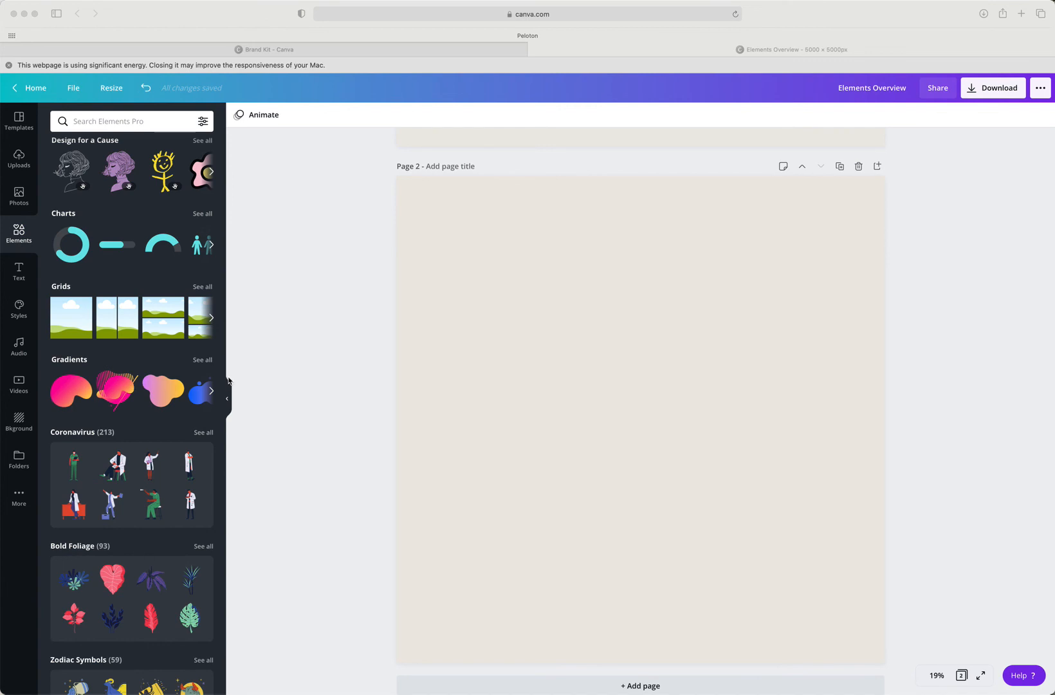
Step: Add the peach-to-pink brush stroke from the gradients collection and enlarge it slightly
left_click(96, 411)
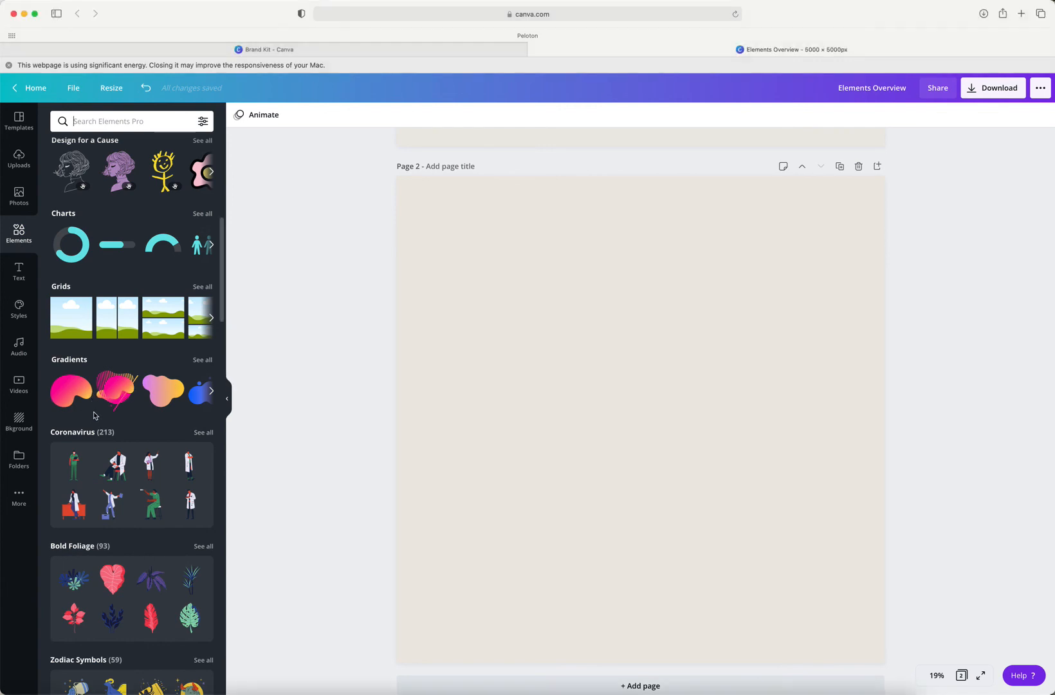
left_click(211, 391)
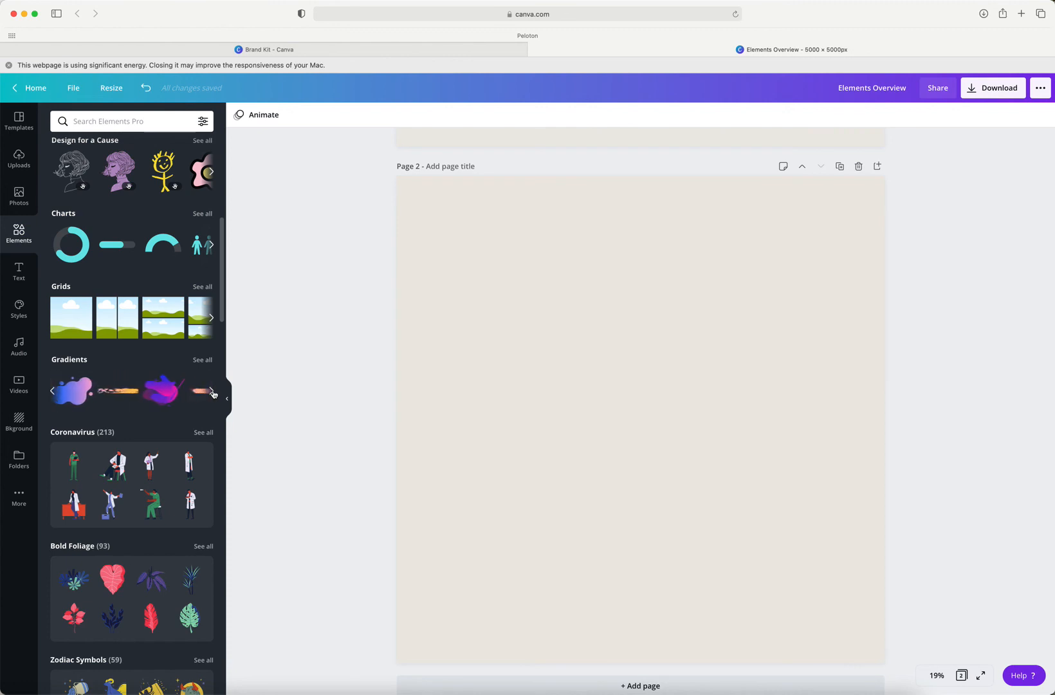
left_click(211, 392)
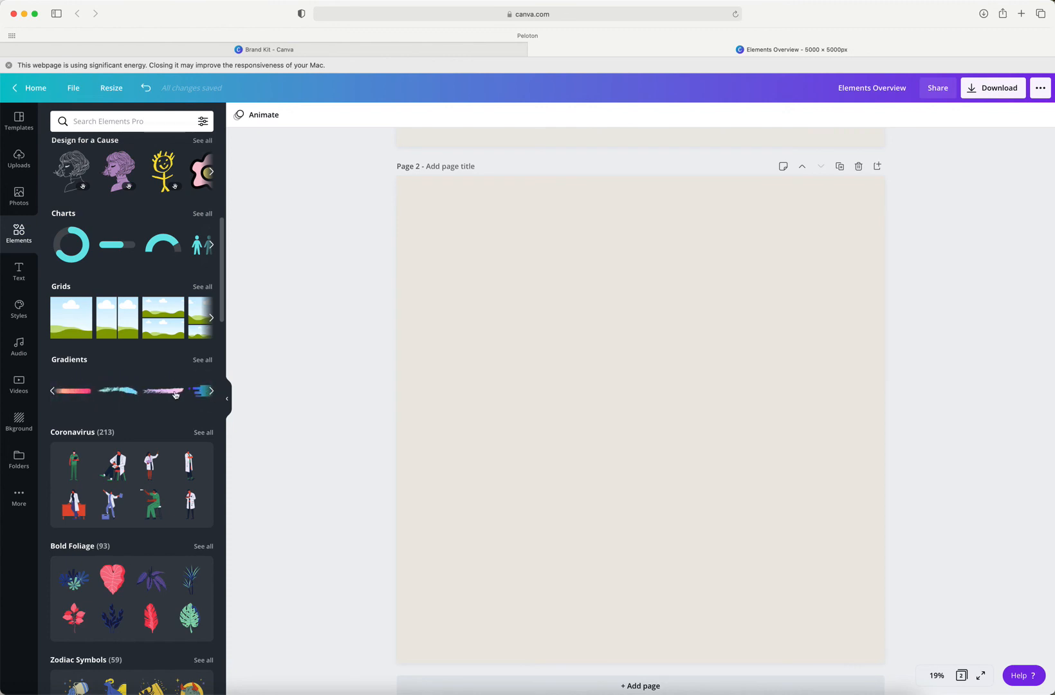
left_click(74, 397)
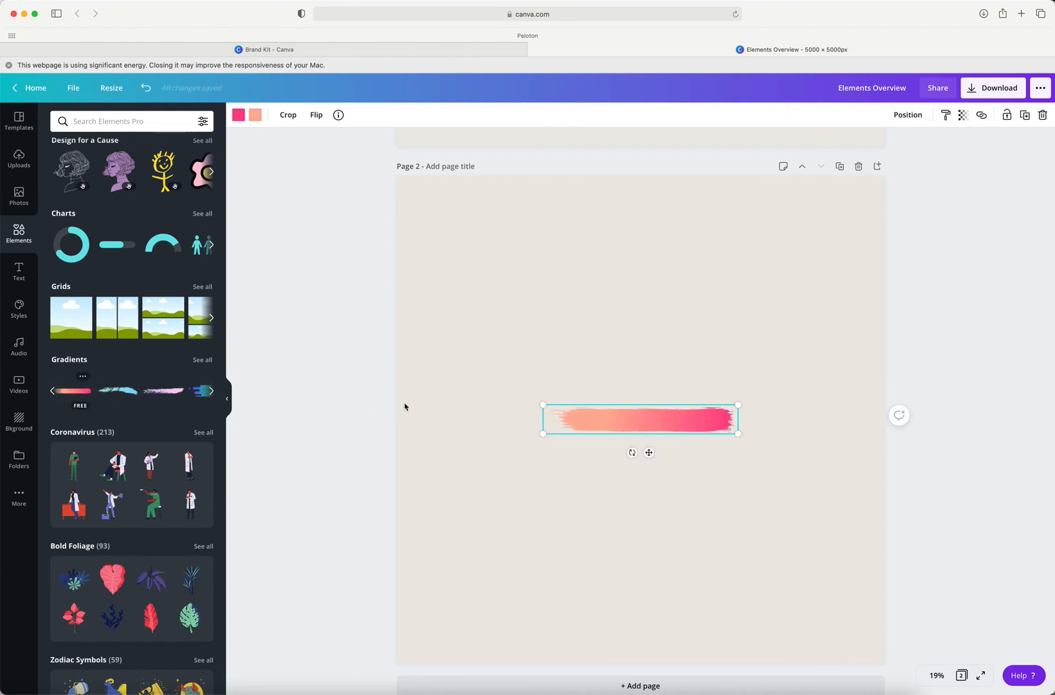
mouse_move(541, 405)
left_mouse_down()
mouse_move(466, 364)
mouse_move(504, 371)
left_mouse_up()
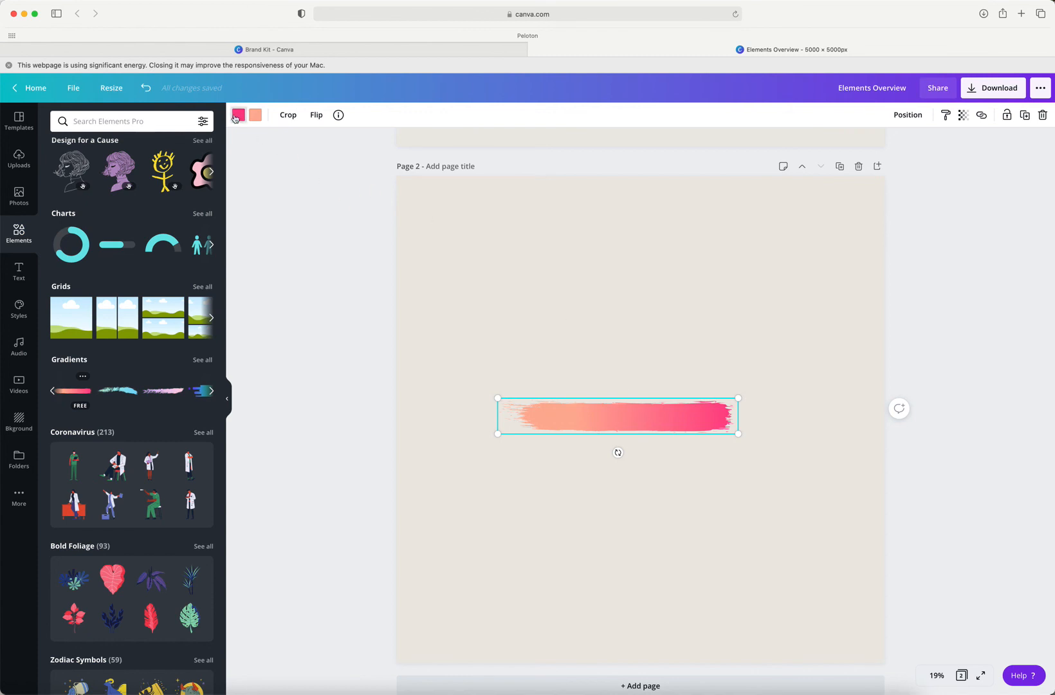
Step: Recolour the brush stroke's pink as light blush and its peach as tan with the CMC palette, and delete the stroke
left_click(237, 116)
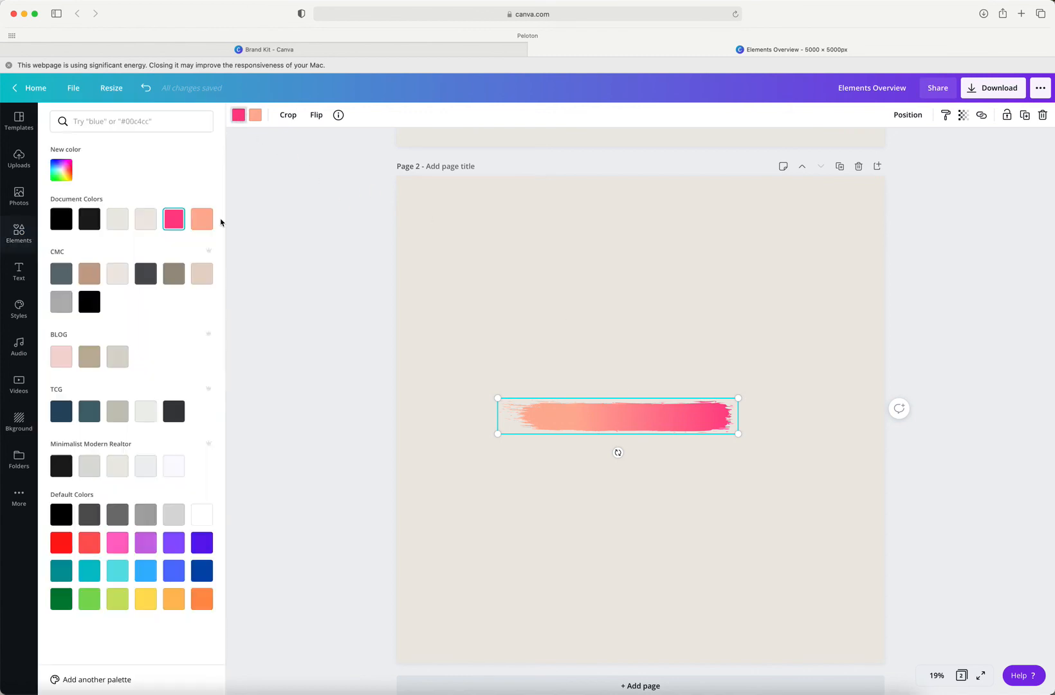
left_click(200, 278)
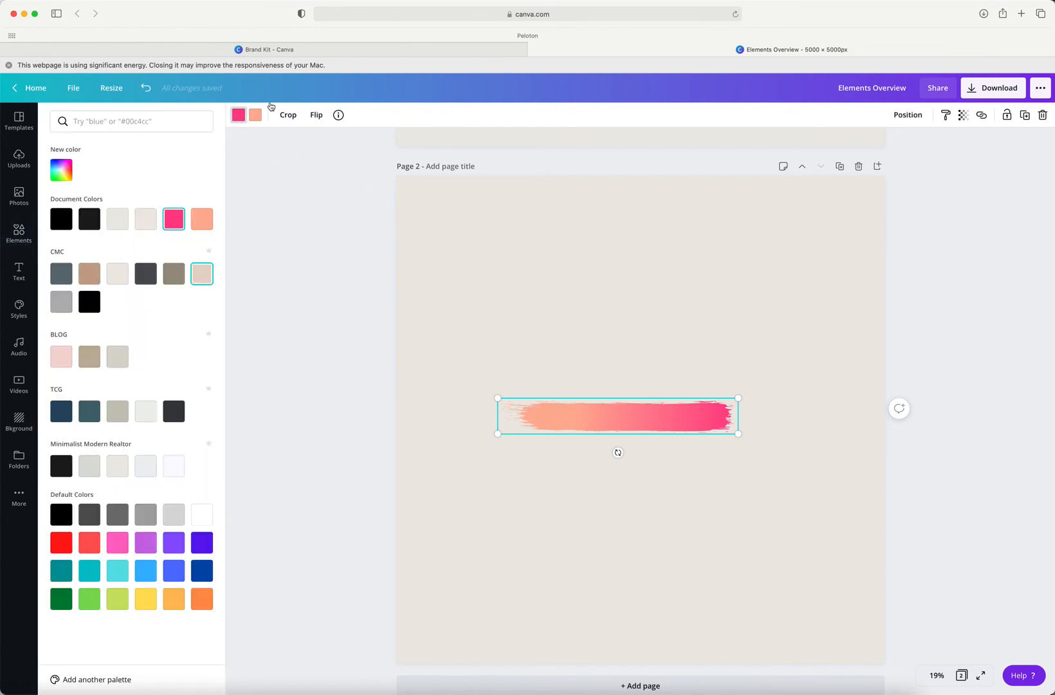
left_click(88, 275)
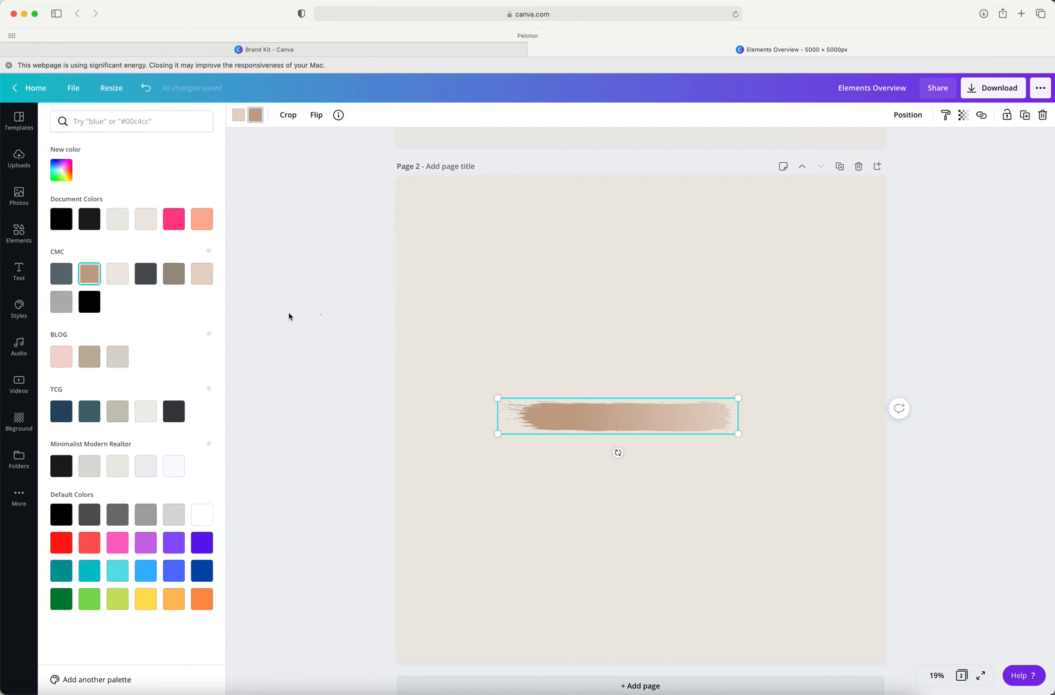
left_click_drag(483, 358, 583, 443)
key("Delete")
Step: Examine the themed illustration collections in the elements library, from Coronavirus down to Vivid Leaves
scroll(150, 394, "down", 5)
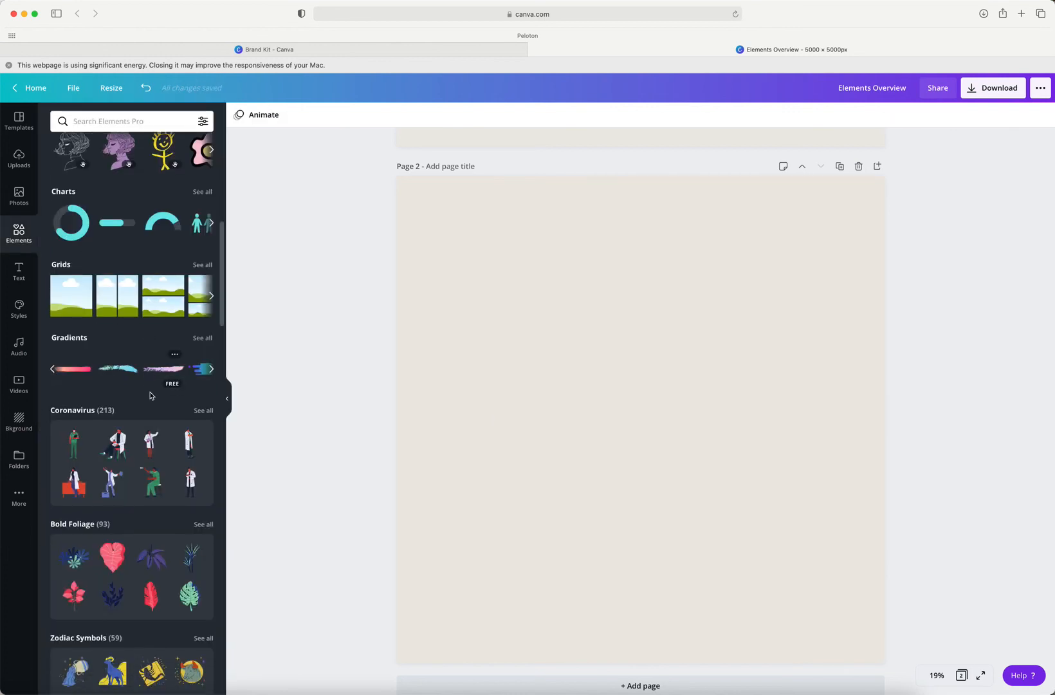
scroll(150, 395, "down", 20)
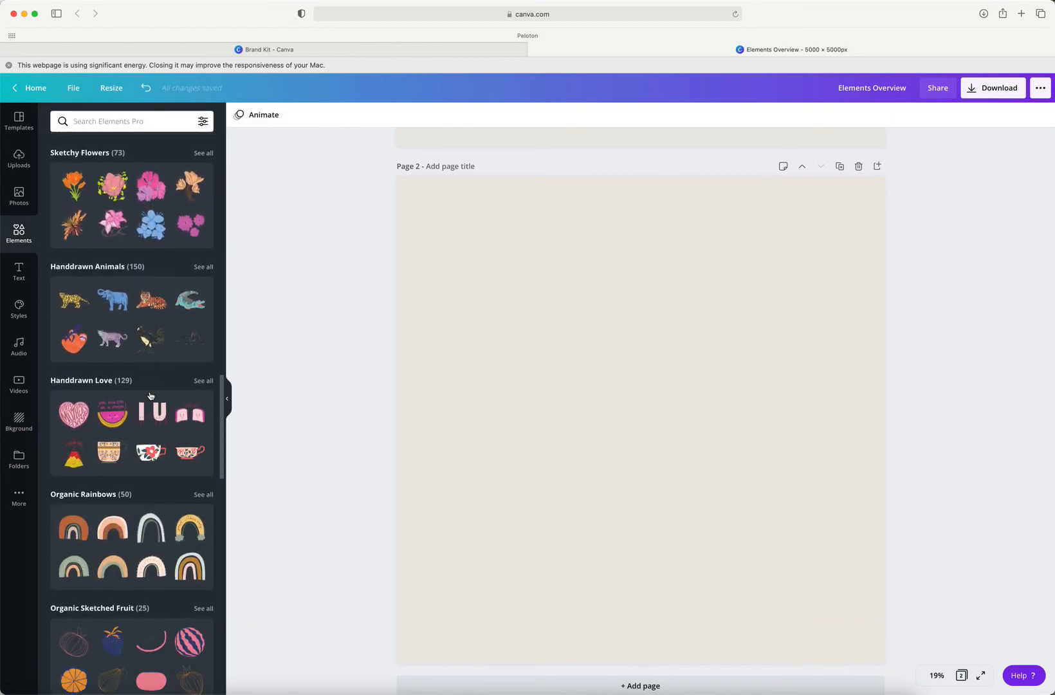
scroll(150, 395, "down", 20)
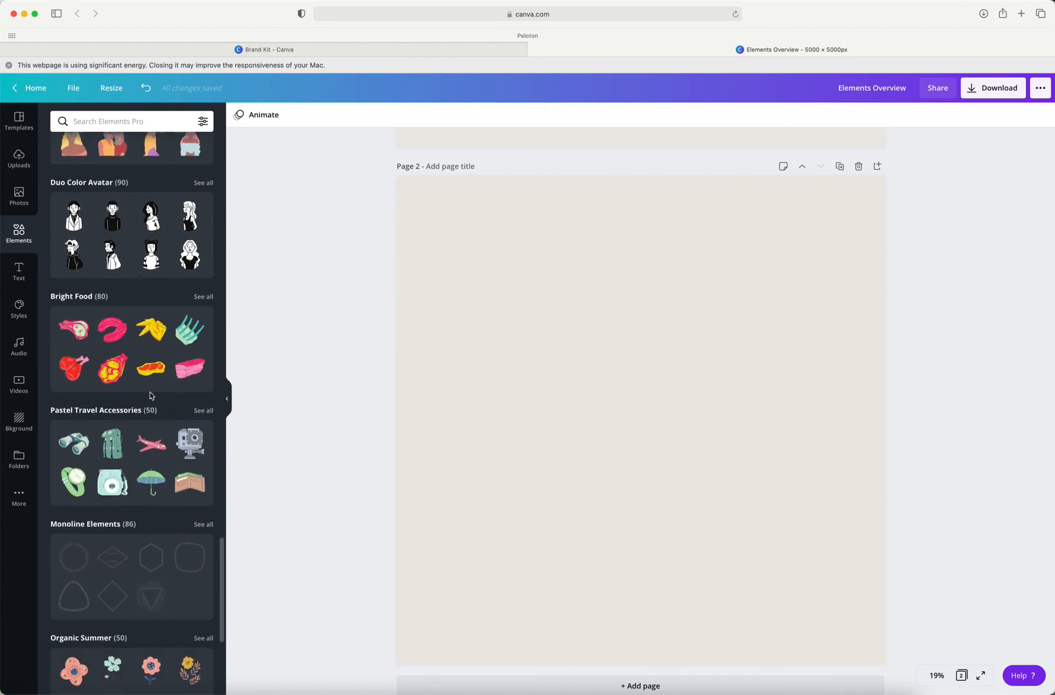
scroll(150, 395, "down", 5)
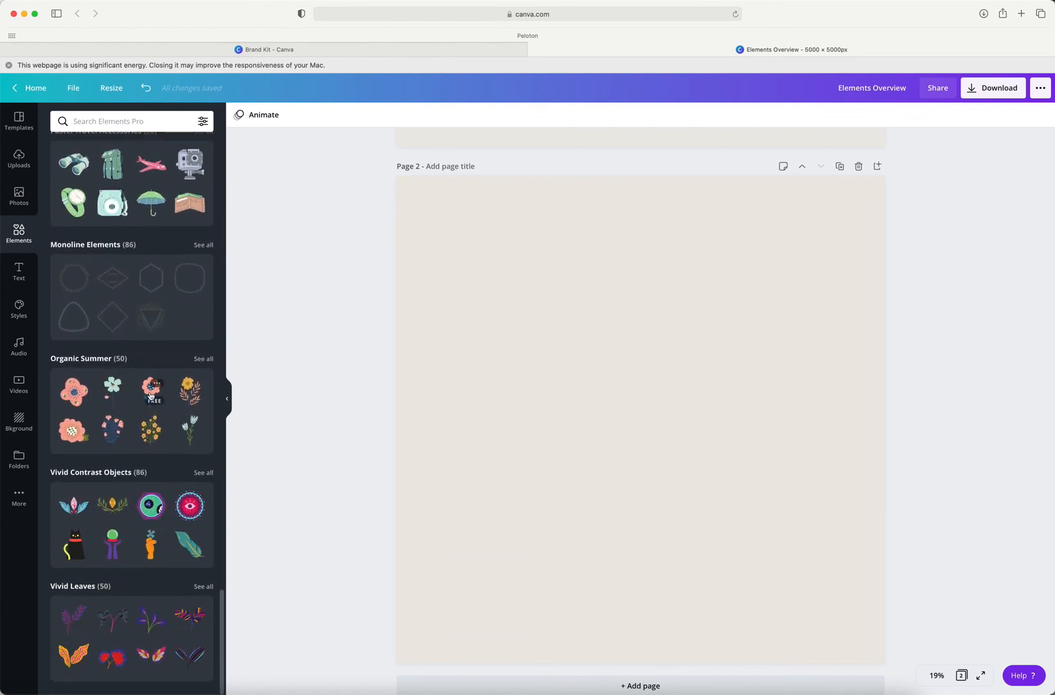
scroll(150, 395, "up", 5)
scroll(150, 395, "up", 20)
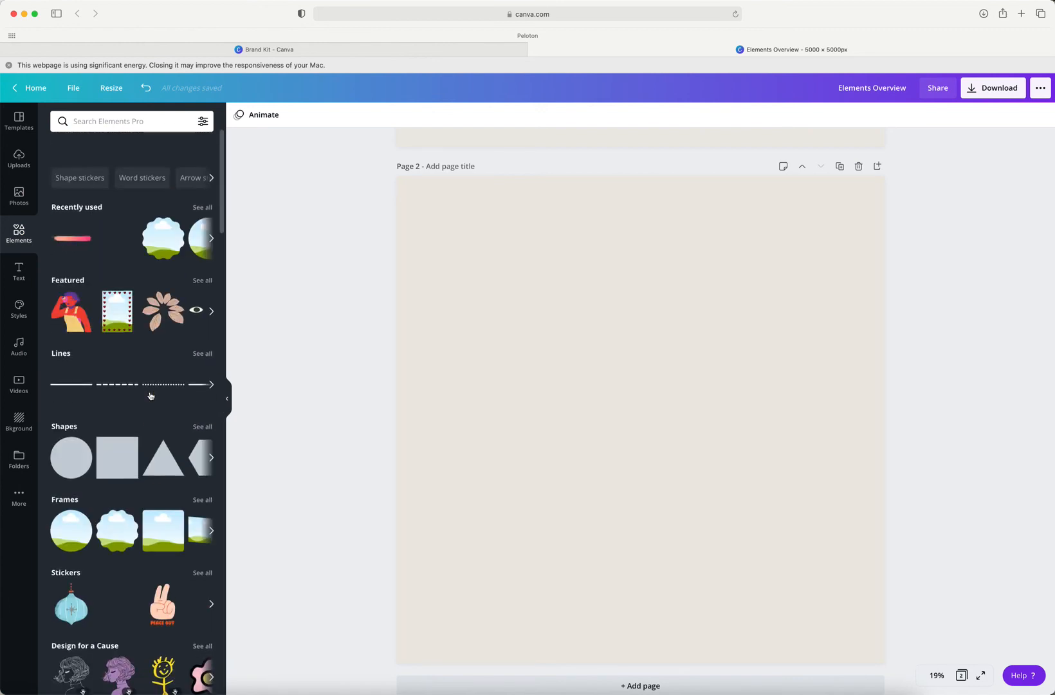